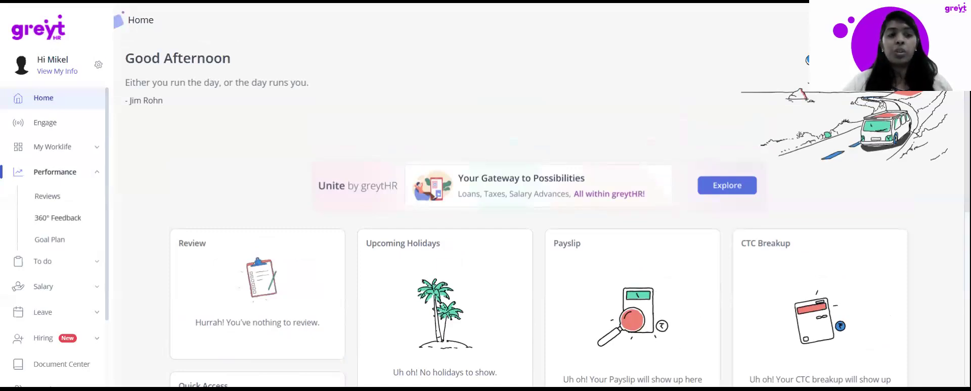
# In the Sprint to Success – Bangalore goal plan, add a blank goal named "Achieve Quarterly Revenue Target"
pyautogui.click(45, 243)
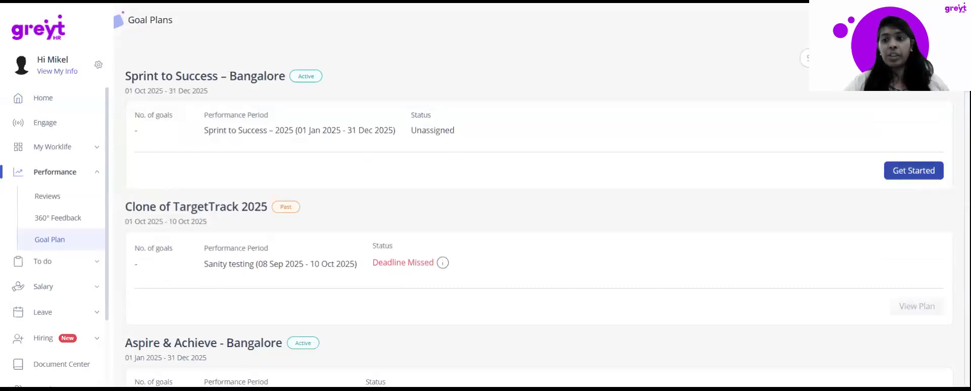
pyautogui.click(905, 176)
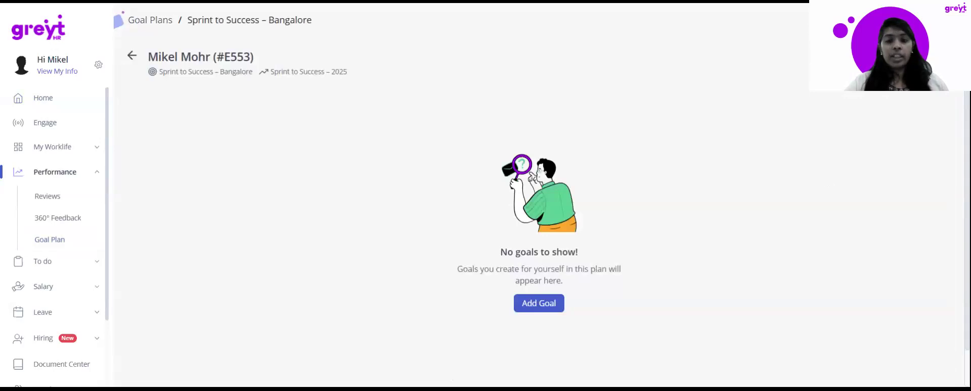
pyautogui.click(538, 306)
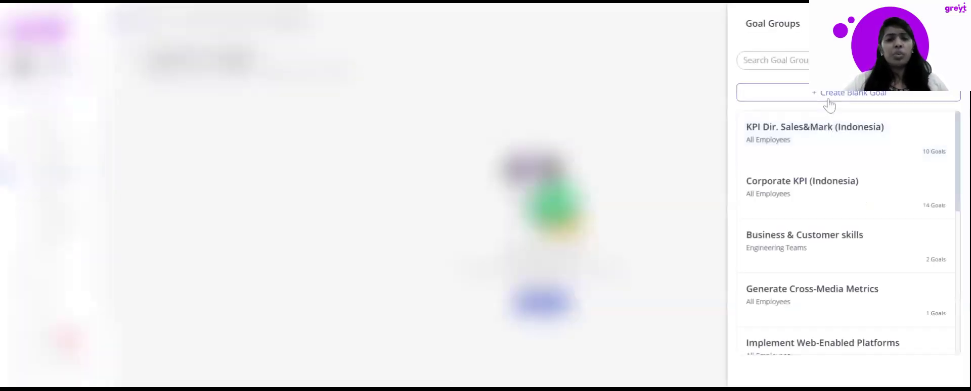
pyautogui.click(829, 105)
pyautogui.click(334, 171)
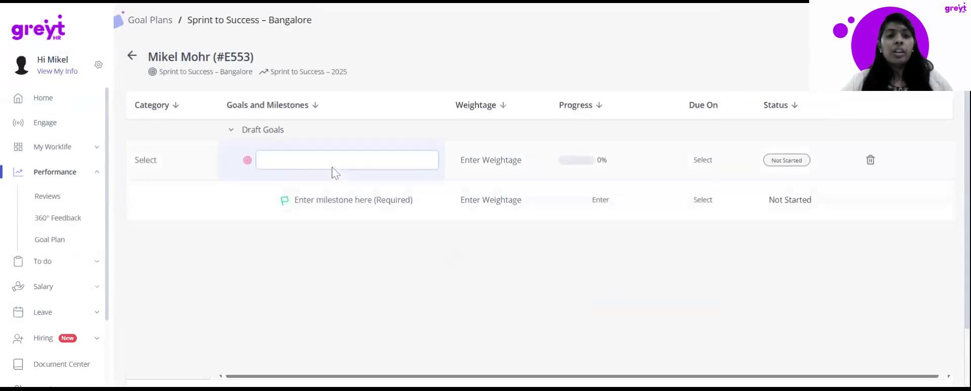
pyautogui.write('Achieve Quarterly Revenue Target')
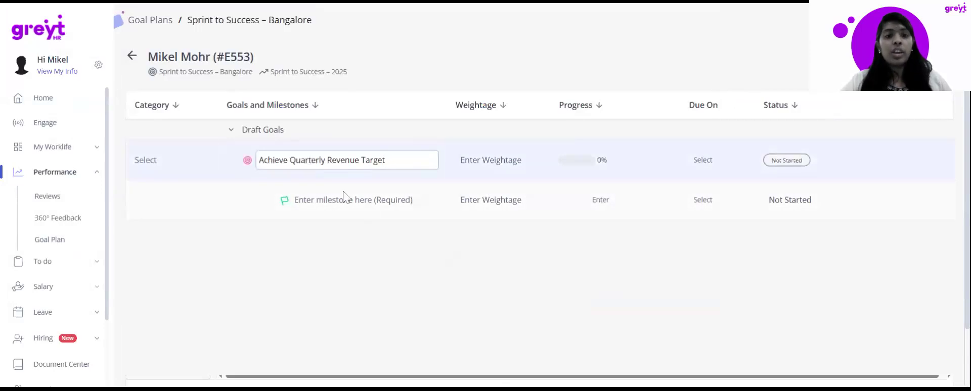
# Name the required milestone under the Achieve Quarterly Revenue Target goal "Close X Deals"
pyautogui.click(389, 207)
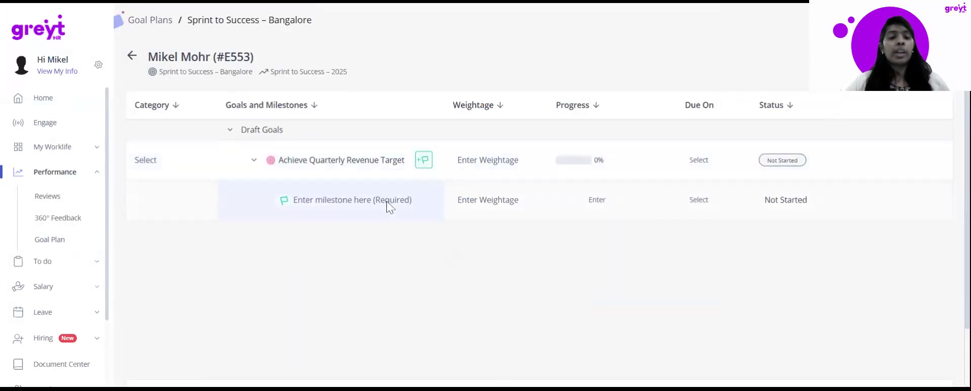
pyautogui.click(388, 207)
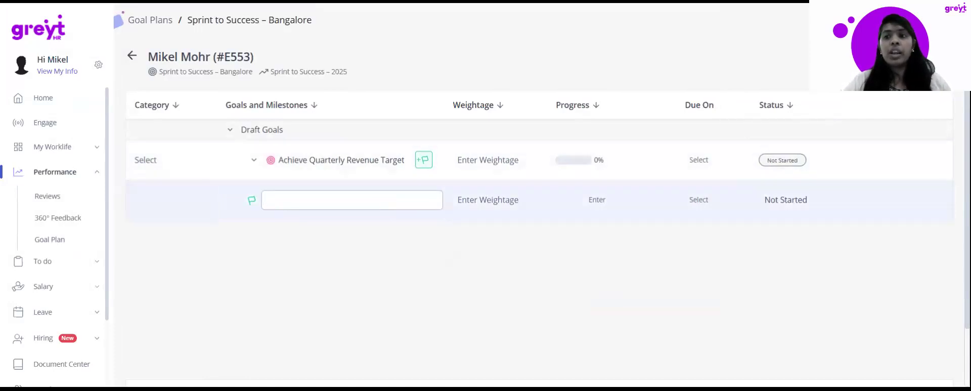
pyautogui.click(918, 62)
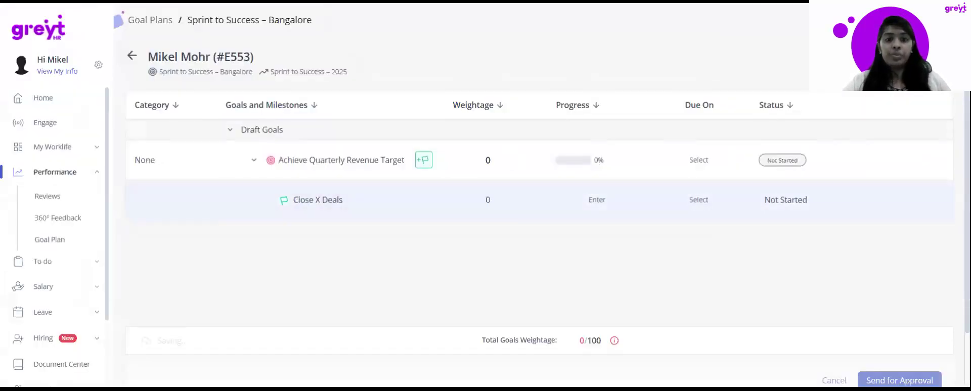
# Add the Optimize Lead Generation & Nurturing goal with all its milestones from the Business & Customer skills goal group
pyautogui.click(911, 62)
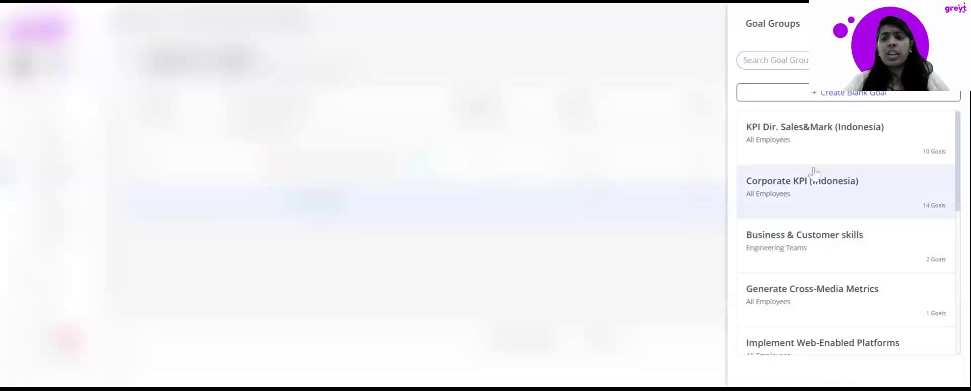
pyautogui.scroll(-1, 814, 173)
pyautogui.scroll(-2, 814, 173)
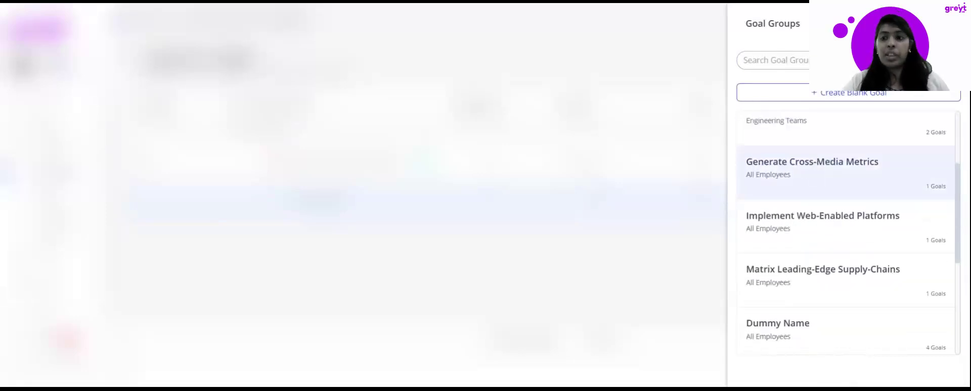
pyautogui.scroll(3, 830, 200)
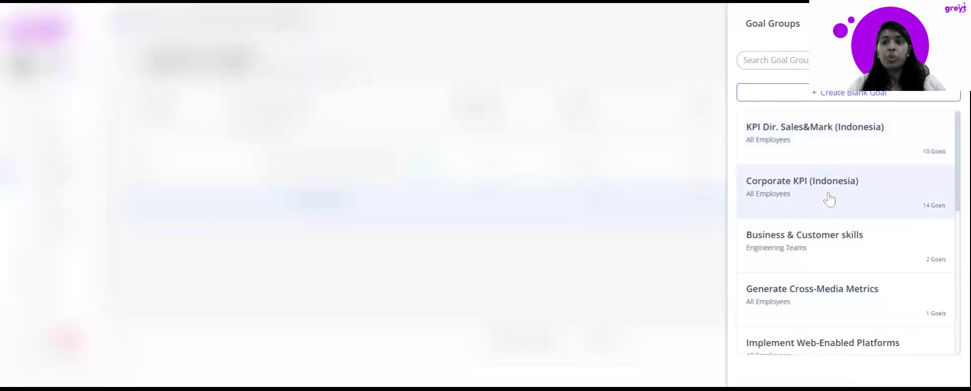
pyautogui.click(825, 233)
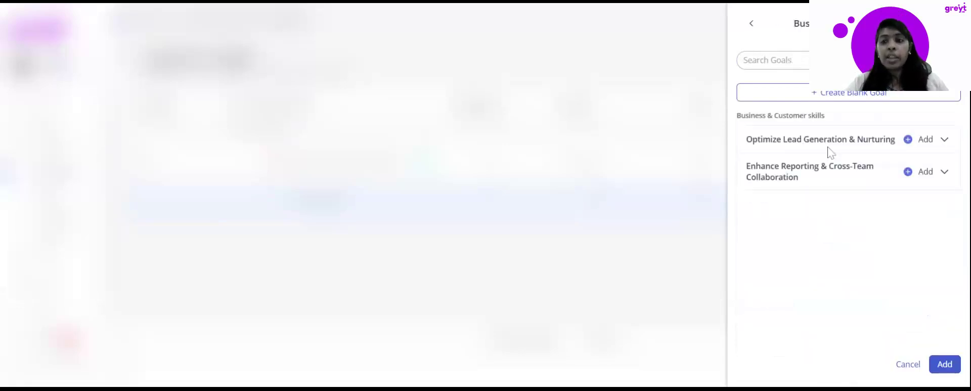
pyautogui.click(930, 142)
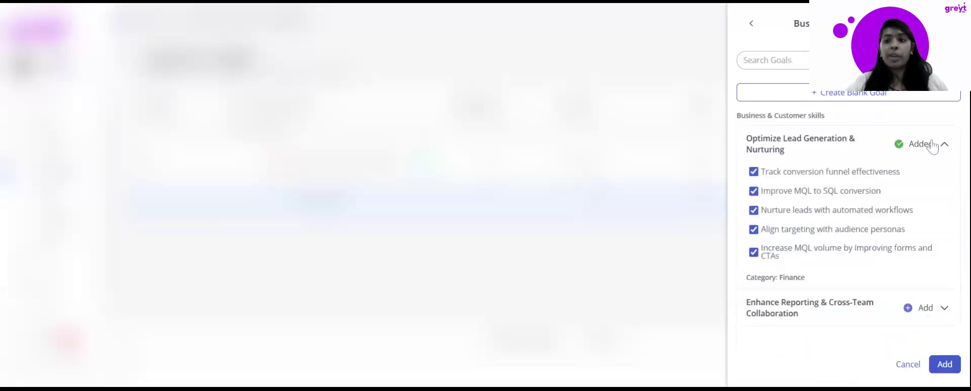
pyautogui.click(945, 364)
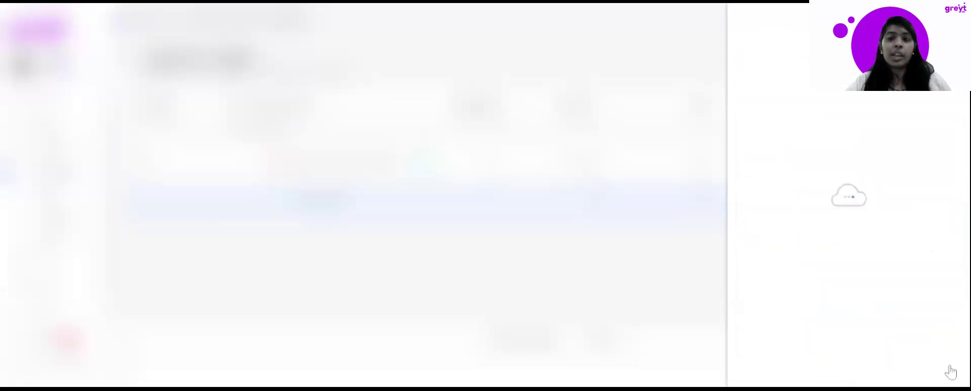
# Set the category of the Achieve Quarterly Revenue Target goal to Finance
pyautogui.scroll(-2, 567, 270)
pyautogui.scroll(-3, 568, 271)
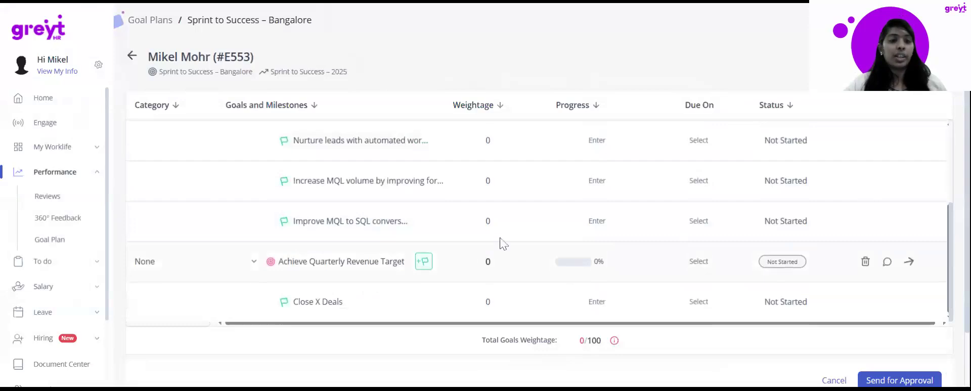
pyautogui.scroll(4, 234, 218)
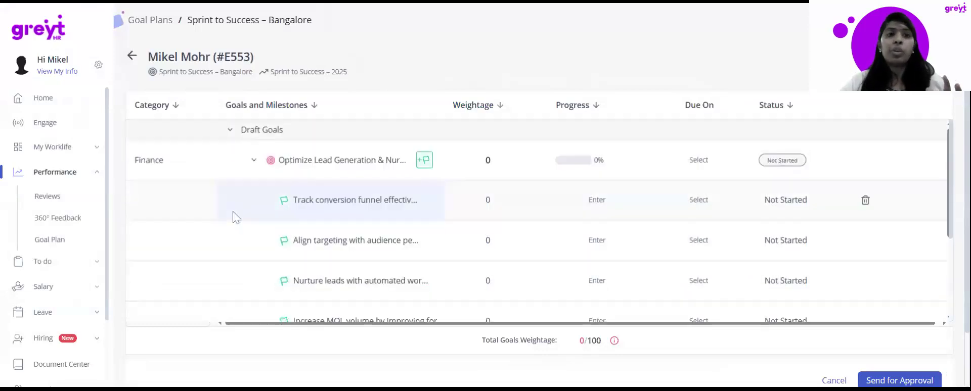
pyautogui.hscroll(1, 236, 192)
pyautogui.hscroll(-1, 236, 192)
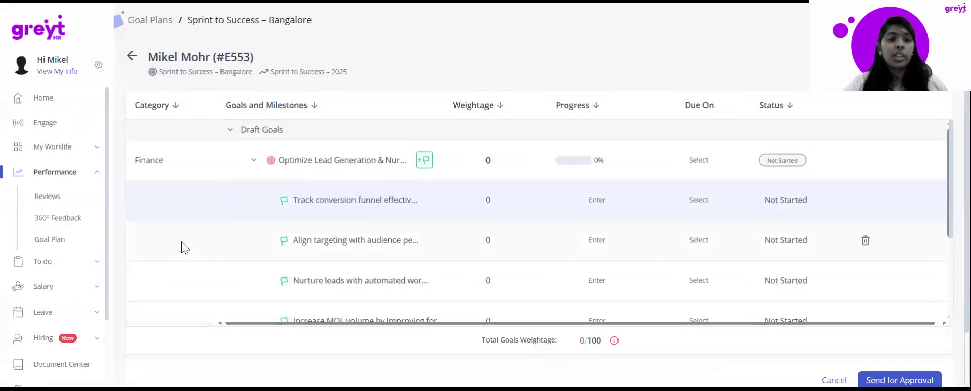
pyautogui.scroll(-3, 183, 250)
pyautogui.click(144, 263)
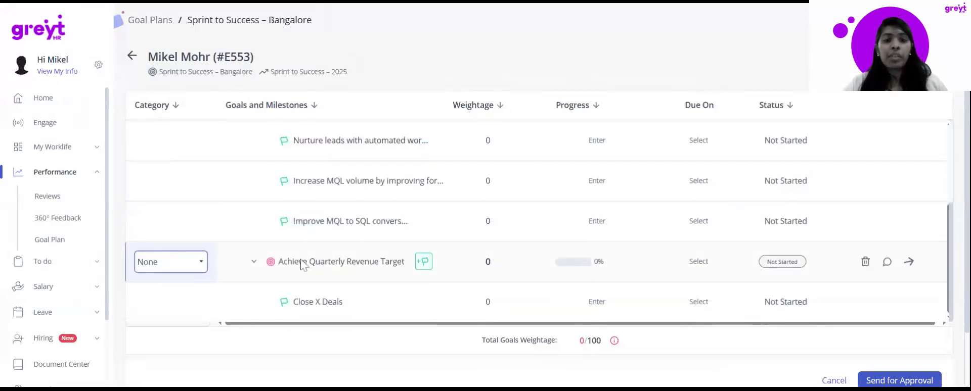
pyautogui.click(185, 270)
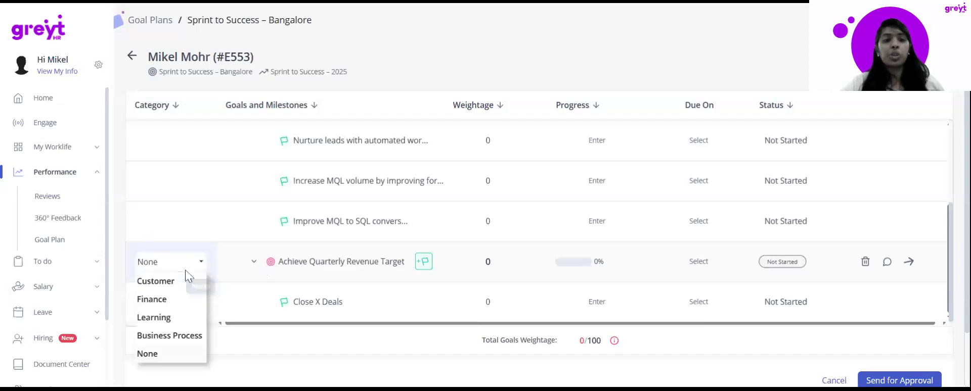
pyautogui.click(168, 302)
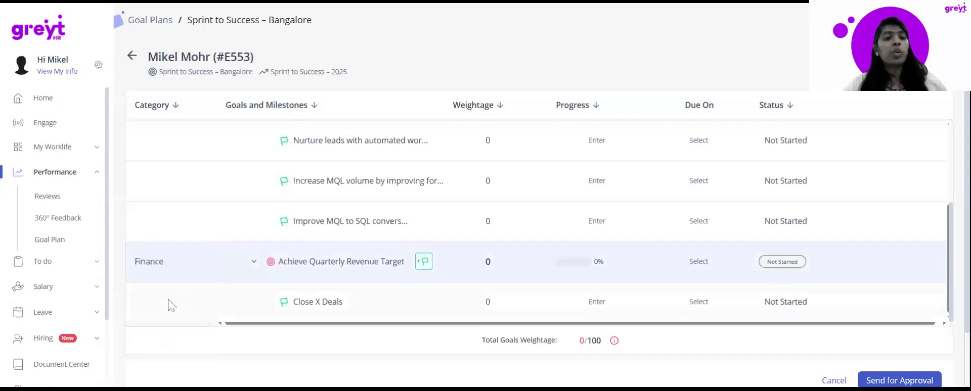
# Set the weightage of the Achieve Quarterly Revenue Target goal to 70
pyautogui.scroll(3, 518, 228)
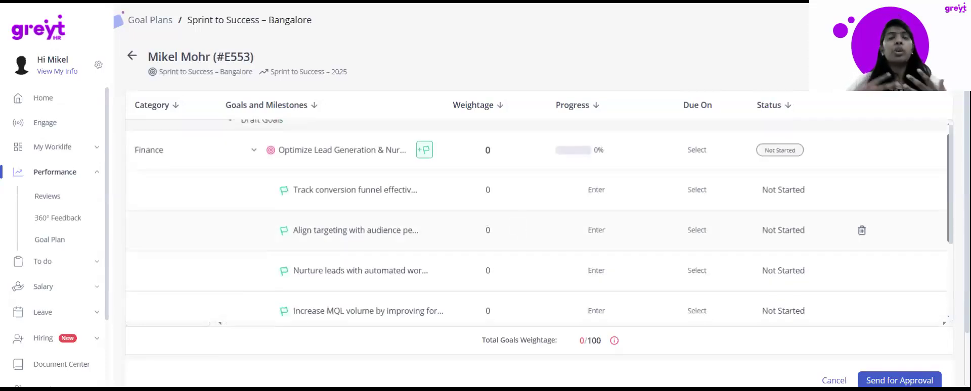
pyautogui.scroll(1, 370, 202)
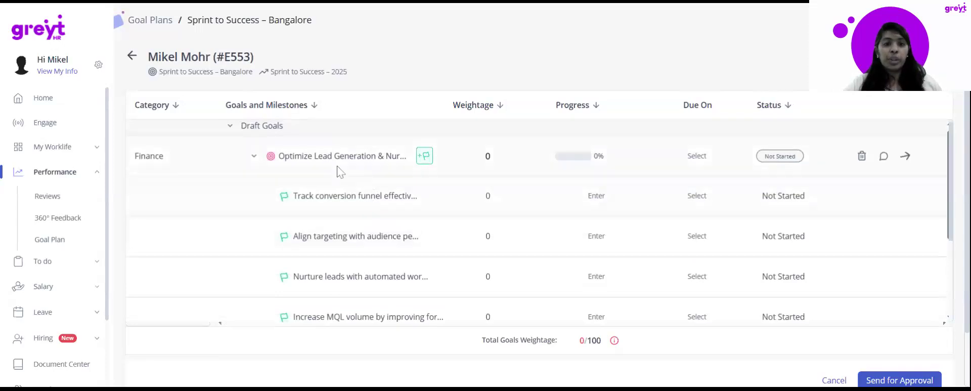
pyautogui.scroll(-3, 462, 203)
pyautogui.scroll(2, 462, 202)
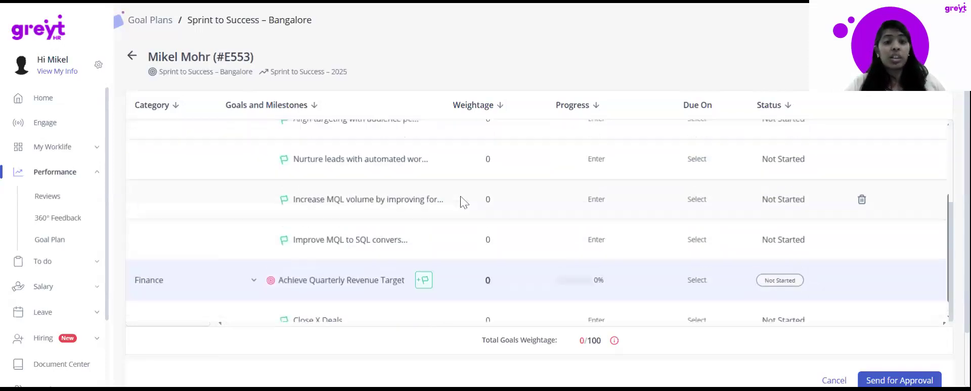
pyautogui.scroll(-2, 465, 213)
pyautogui.click(484, 263)
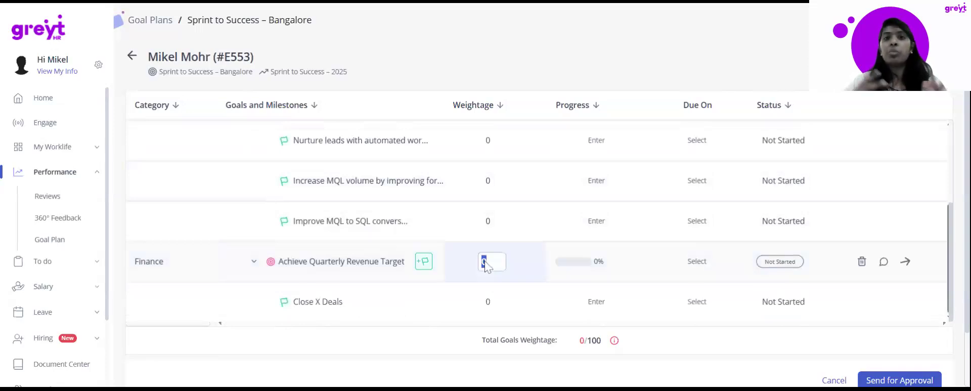
pyautogui.write('70')
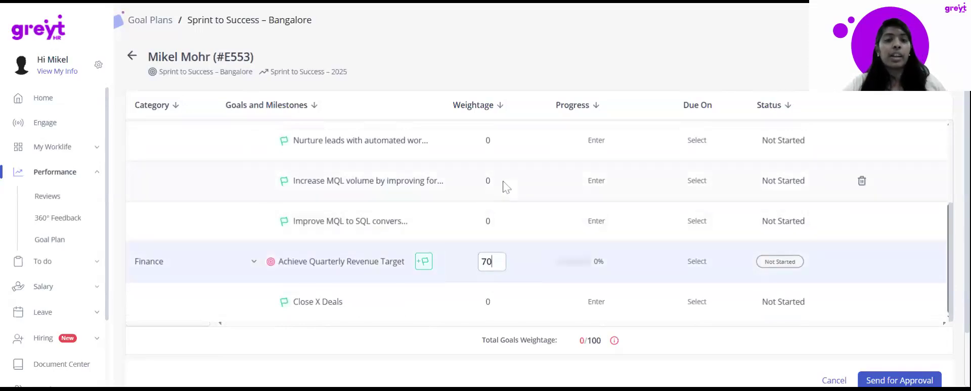
# Set the weightage of the Optimize Lead Generation & Nurturing goal to 30
pyautogui.scroll(3, 502, 186)
pyautogui.click(498, 173)
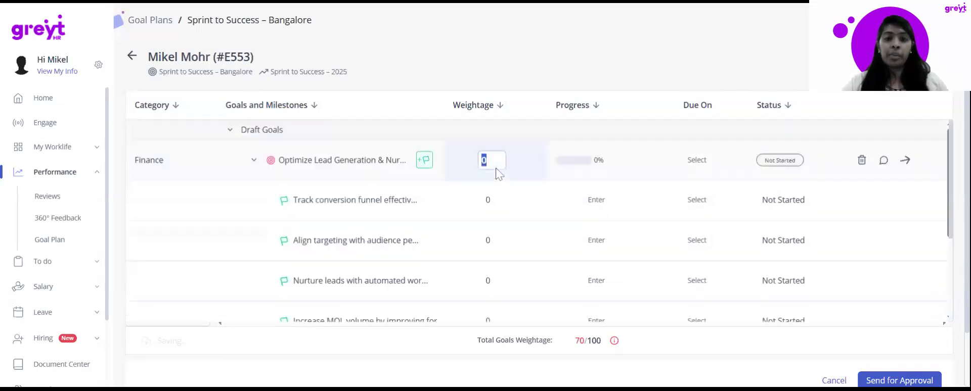
pyautogui.write('30')
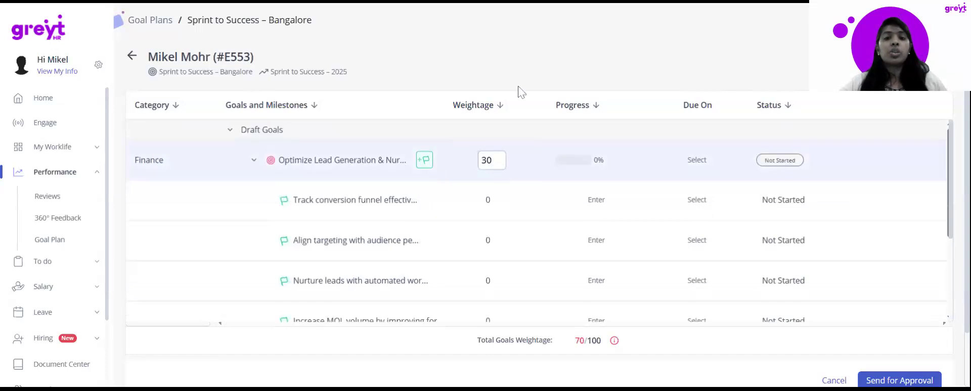
pyautogui.click(509, 65)
# Set the progress target of the Close X Deals milestone to 300 and save it
pyautogui.scroll(-2, 525, 240)
pyautogui.scroll(-2, 538, 236)
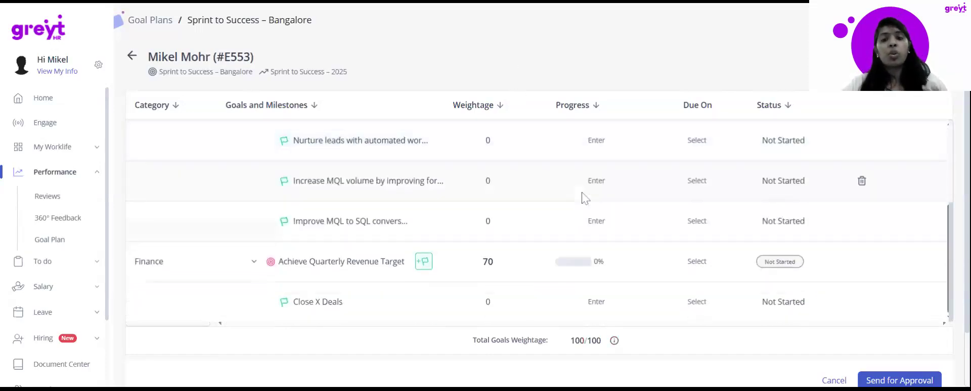
pyautogui.click(597, 304)
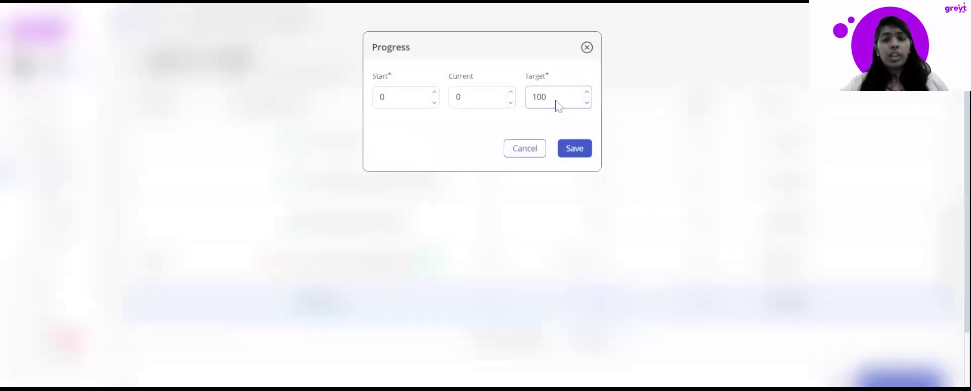
pyautogui.doubleClick(540, 97)
pyautogui.write('30')
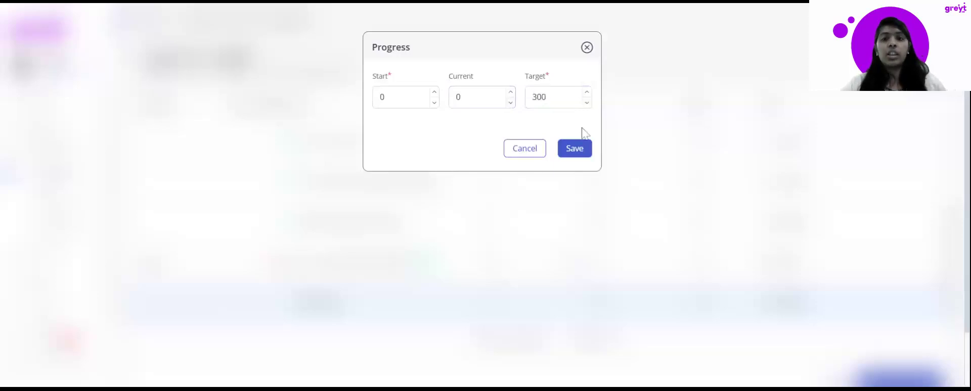
pyautogui.click(575, 152)
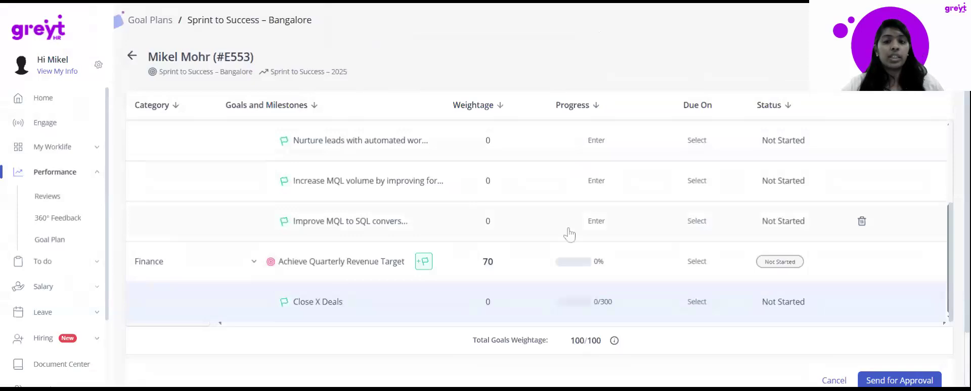
# Set the due date of the Optimize Lead Generation & Nurturing goal to 31 Dec 2025
pyautogui.scroll(5, 569, 233)
pyautogui.scroll(2, 568, 234)
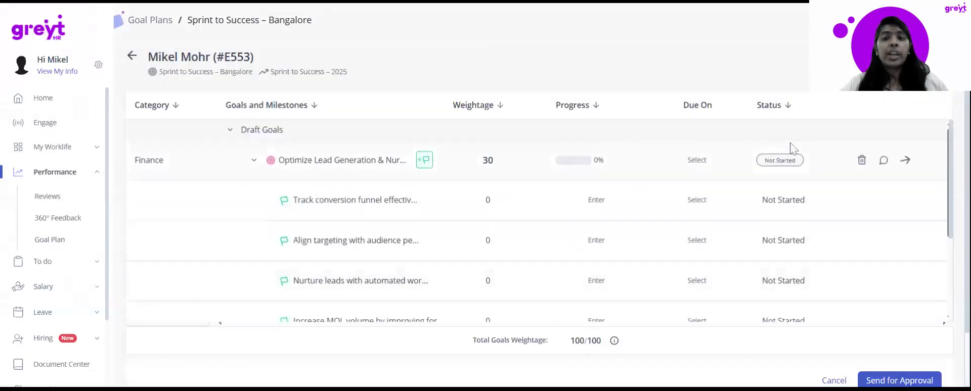
pyautogui.click(697, 161)
pyautogui.click(697, 164)
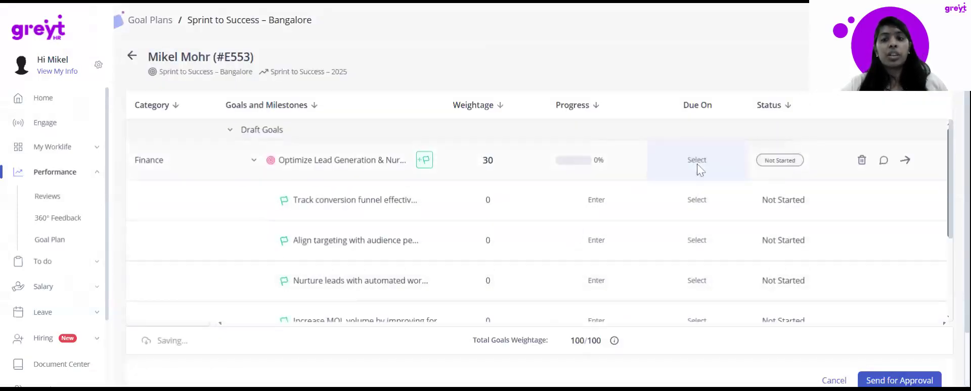
pyautogui.click(694, 159)
pyautogui.click(695, 162)
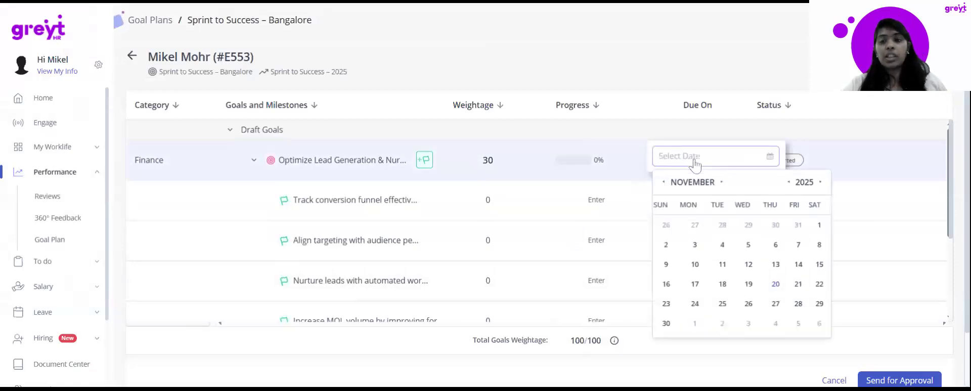
pyautogui.click(722, 183)
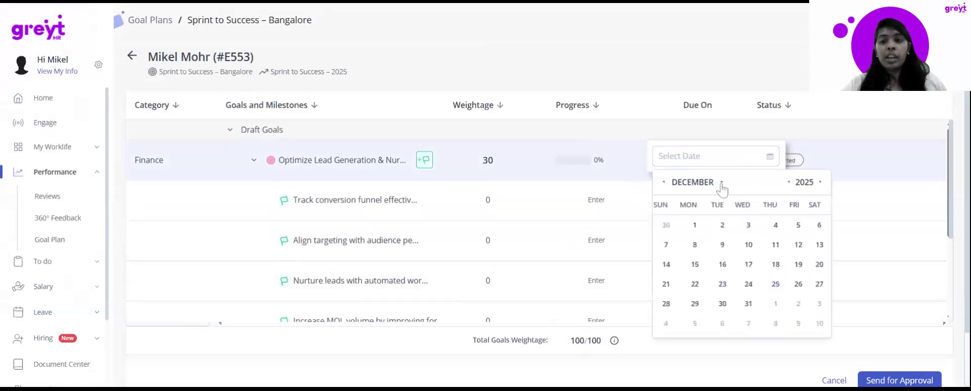
pyautogui.click(747, 304)
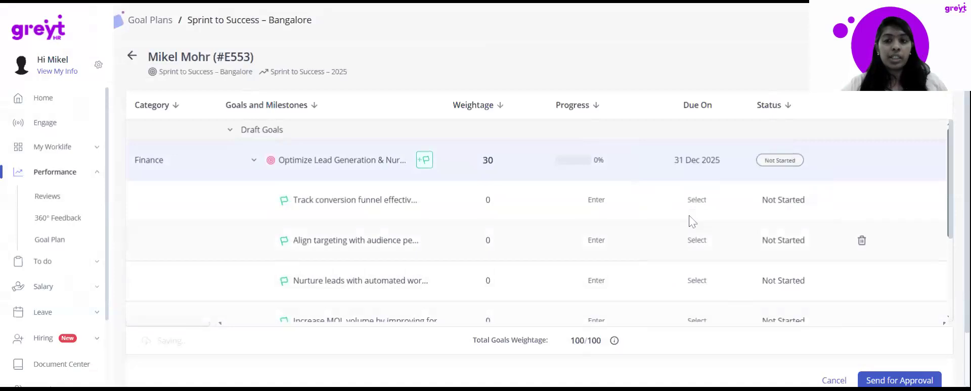
# Set the due date of the Track conversion funnel milestone to 28 Nov 2025
pyautogui.click(690, 196)
pyautogui.click(692, 200)
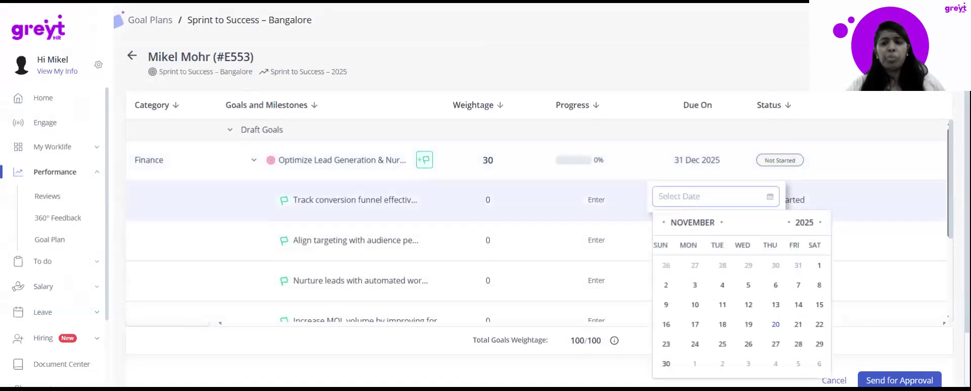
pyautogui.click(790, 346)
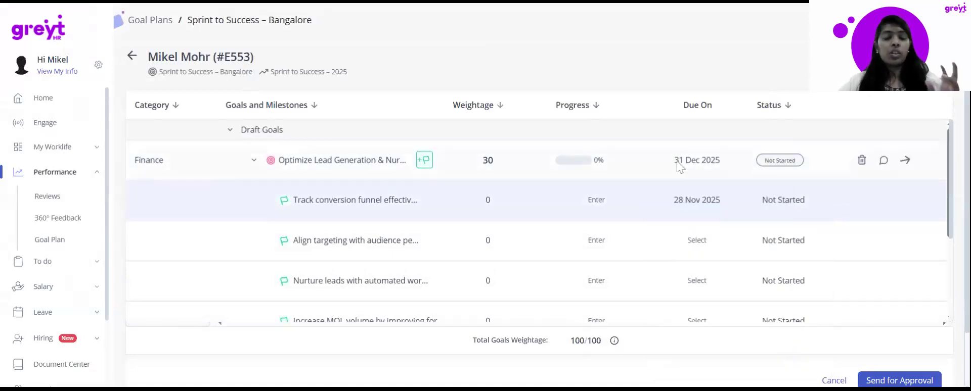
# Send the drafted goals for approval without remarks and confirm the submission
pyautogui.scroll(-3, 627, 215)
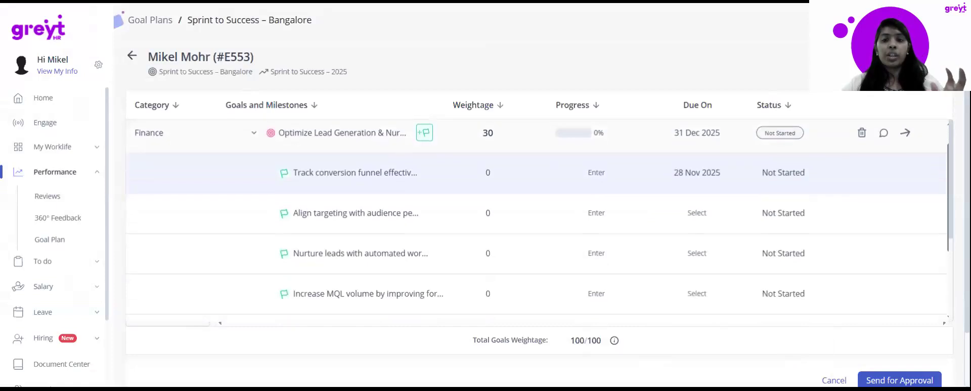
pyautogui.scroll(-5, 627, 215)
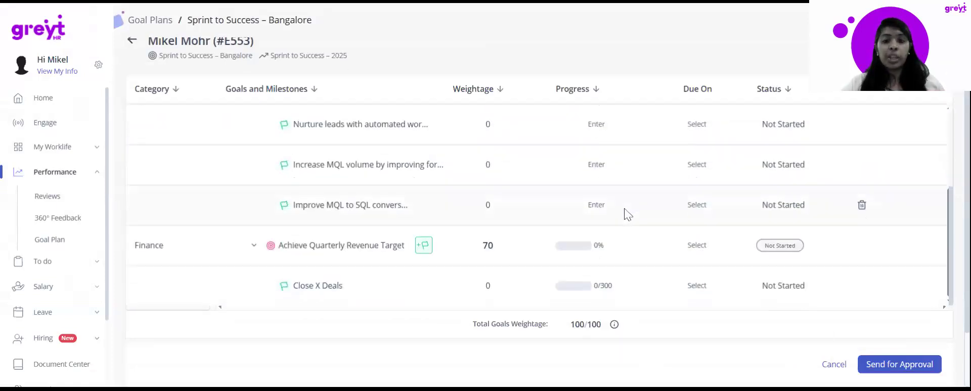
pyautogui.scroll(2, 627, 215)
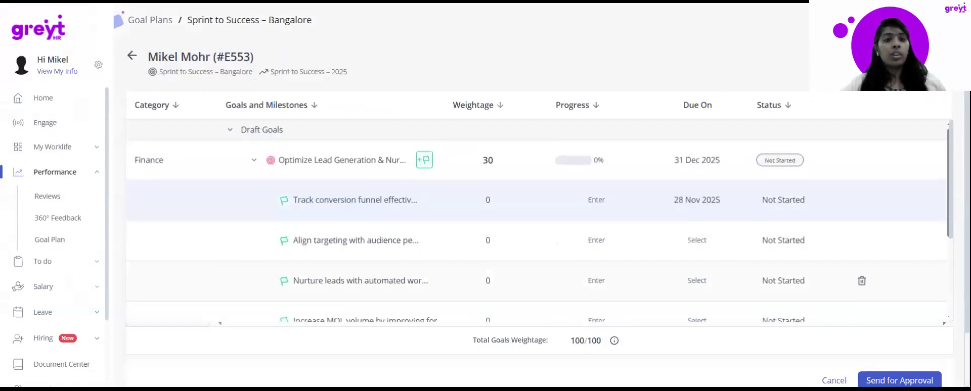
pyautogui.scroll(-3, 882, 294)
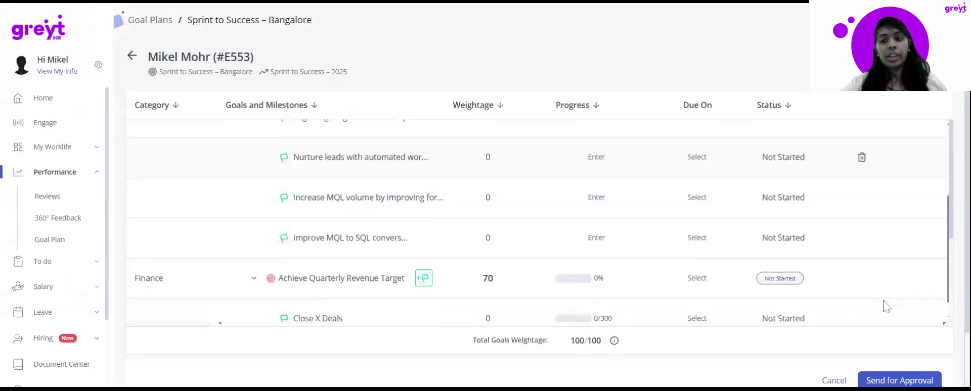
pyautogui.click(901, 383)
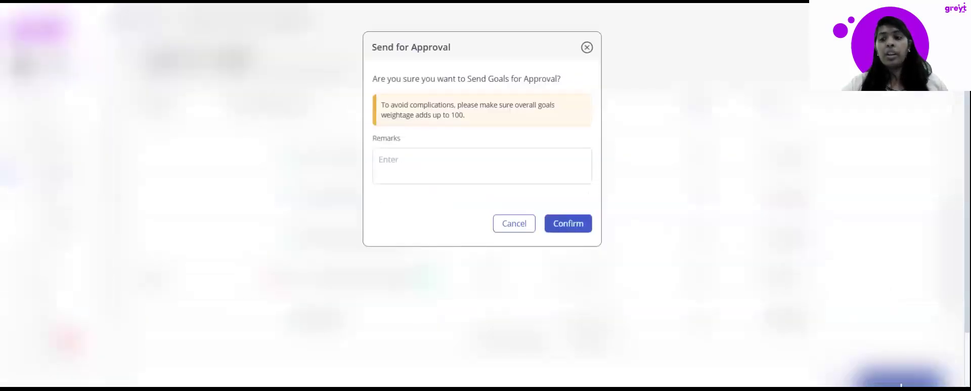
pyautogui.click(581, 226)
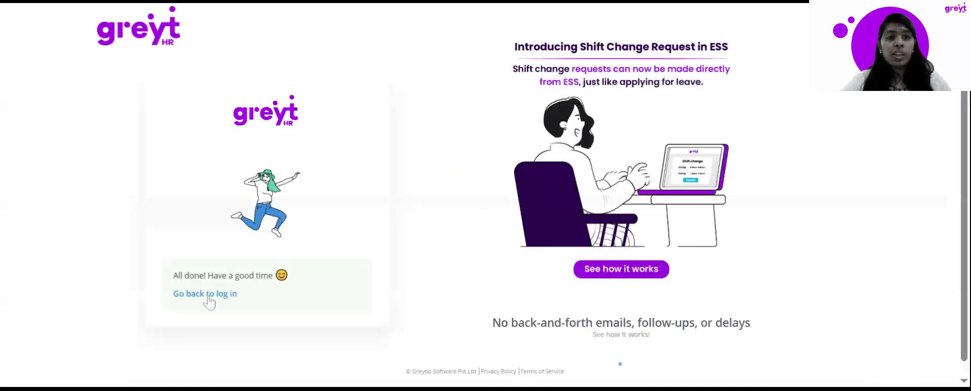
# Return to the login page, replace the login ID with the manager's ID and log in
pyautogui.click(208, 298)
pyautogui.moveTo(190, 200); pyautogui.dragTo(140, 210)
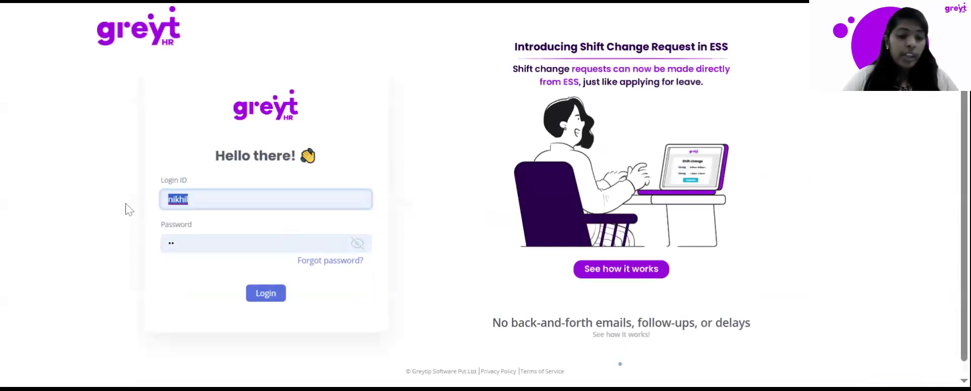
pyautogui.write('e558')
pyautogui.press('Return')
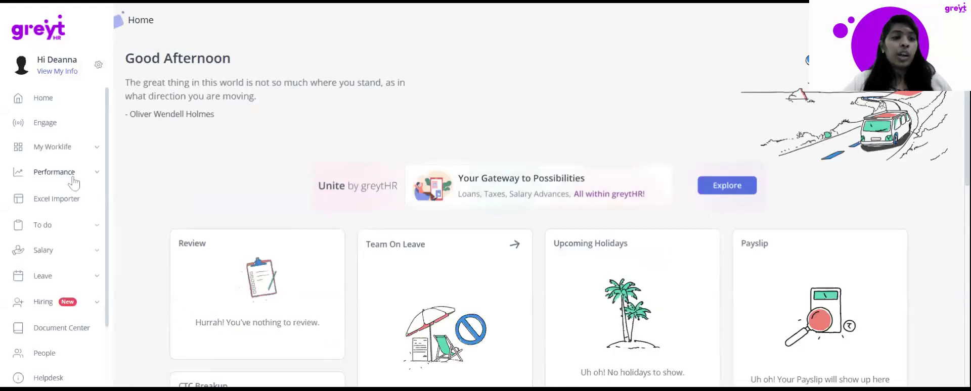
# Open the team's goal plans in the Performance section
pyautogui.click(71, 173)
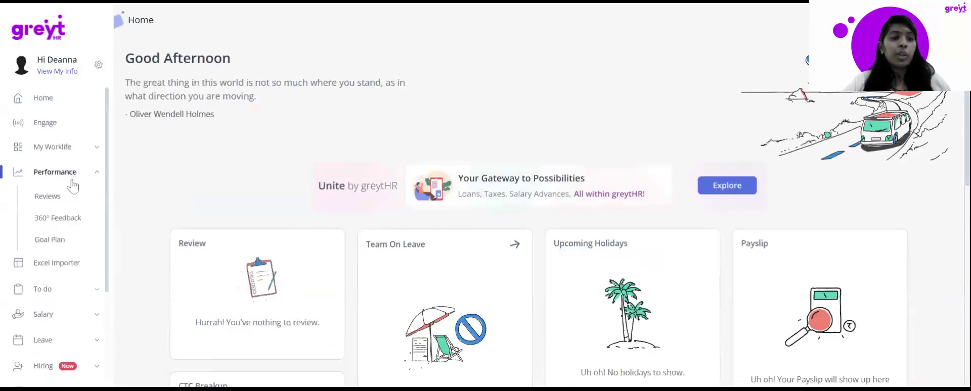
pyautogui.click(58, 245)
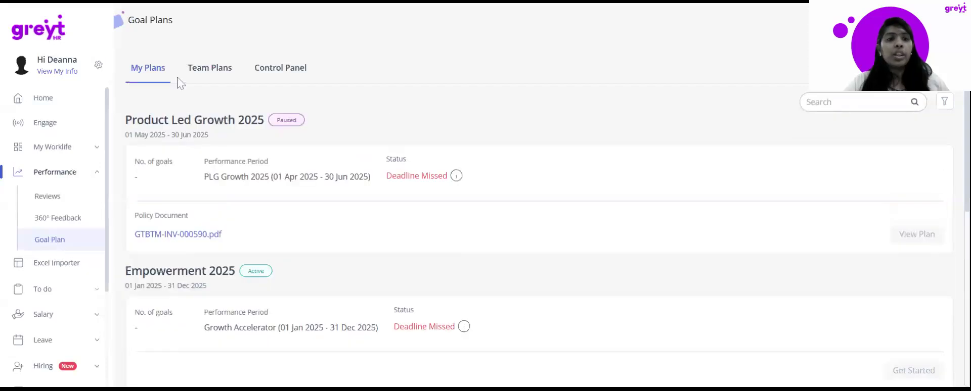
pyautogui.click(206, 77)
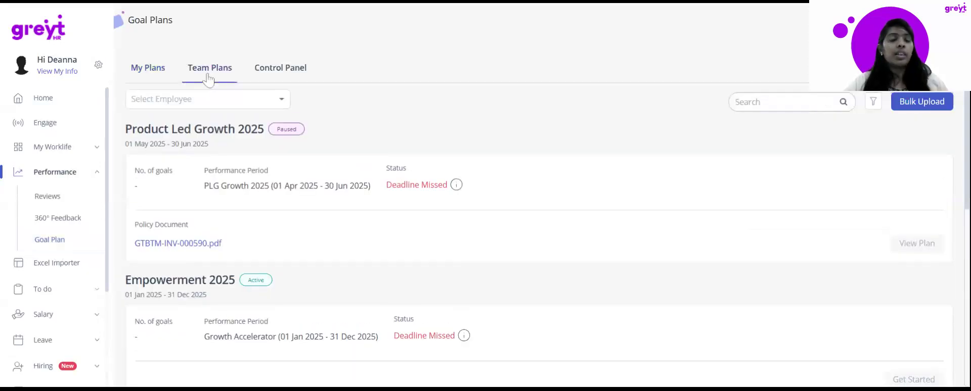
# Find the employee by employee number, select them and open their Sprint to Success – Bangalore plan
pyautogui.click(221, 101)
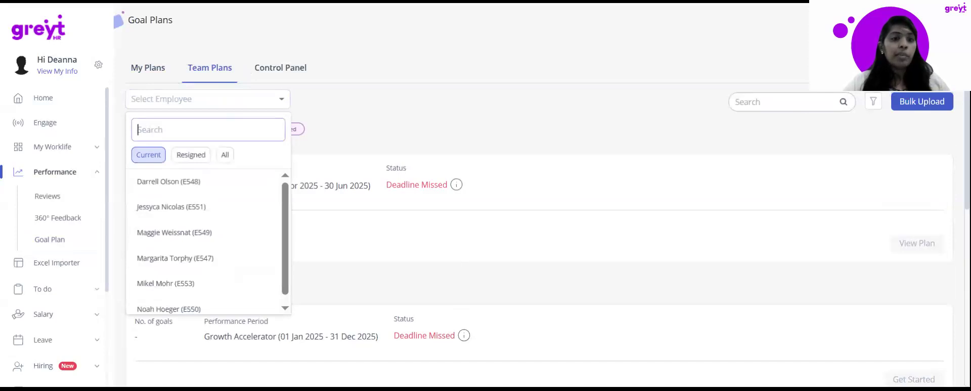
pyautogui.write('e')
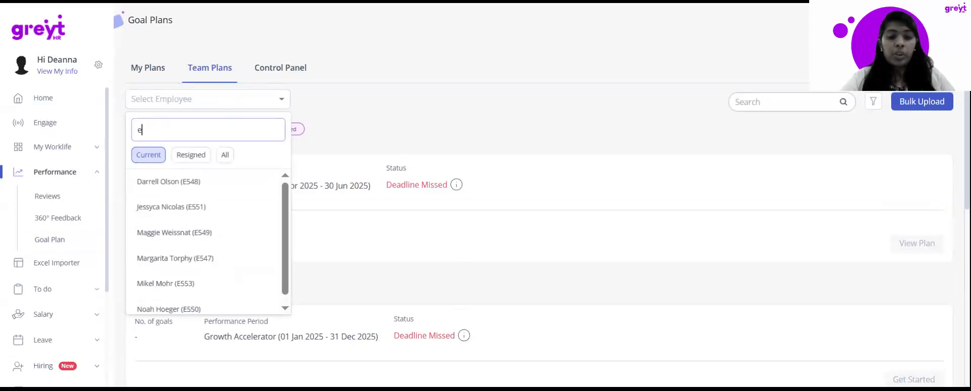
pyautogui.write('553')
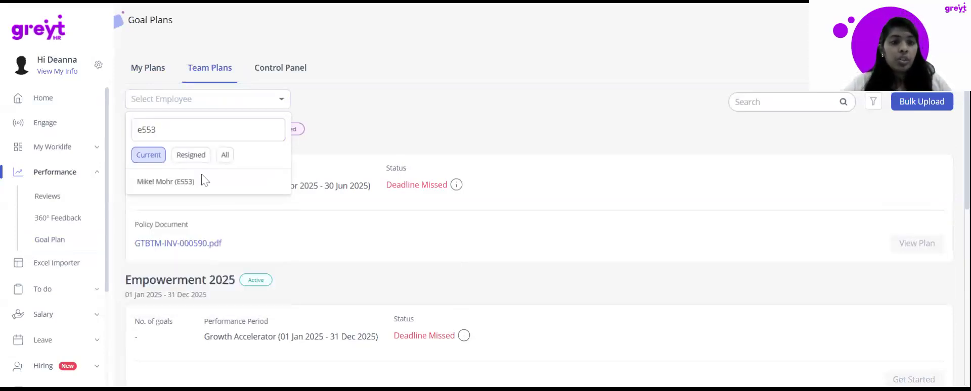
pyautogui.click(202, 183)
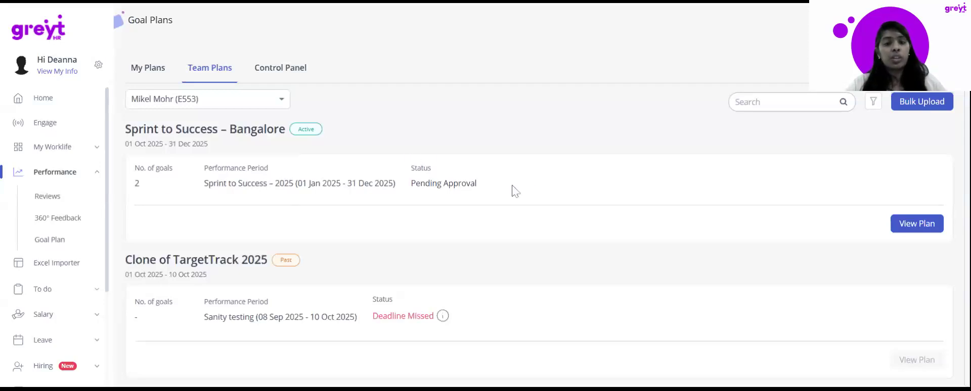
pyautogui.click(921, 232)
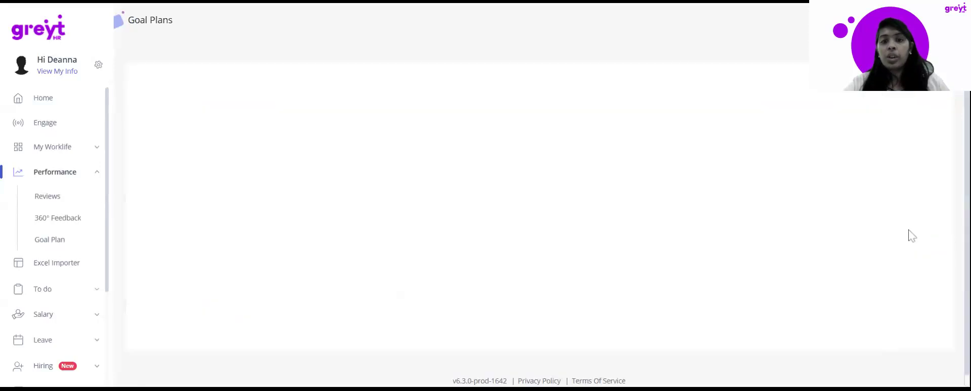
# Review the goals pending approval, set the progress target of the Close X Deals milestone to 450 and save it
pyautogui.scroll(-3, 713, 208)
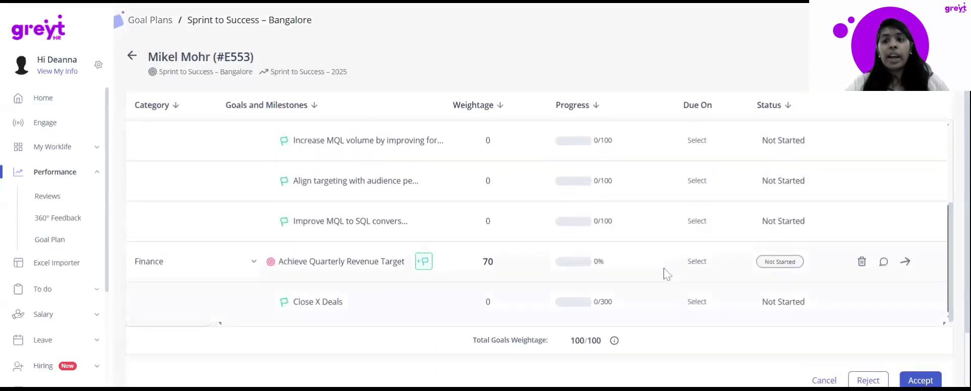
pyautogui.scroll(3, 664, 273)
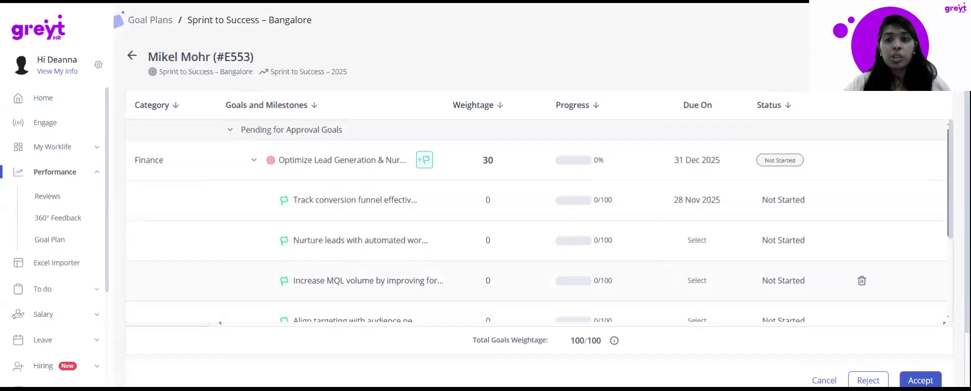
pyautogui.hscroll(1, 536, 281)
pyautogui.scroll(-3, 536, 227)
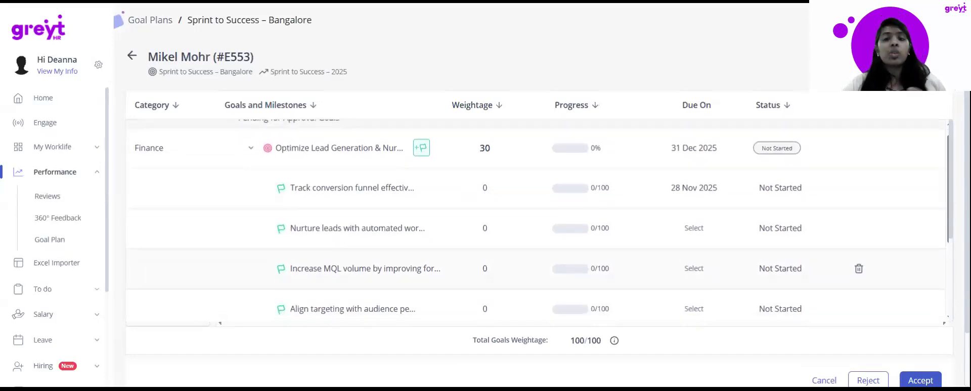
pyautogui.click(596, 308)
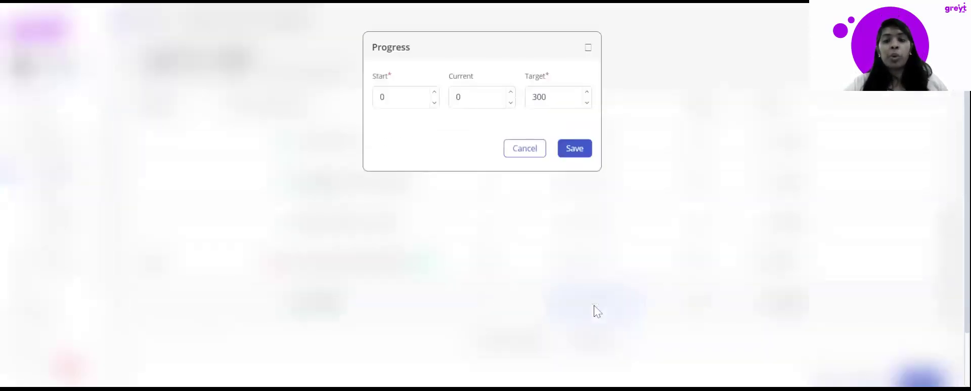
pyautogui.moveTo(548, 98); pyautogui.dragTo(528, 108)
pyautogui.write('450')
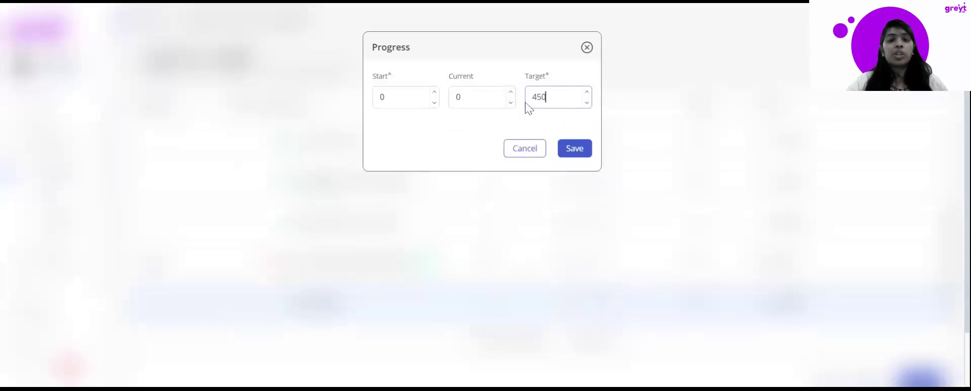
pyautogui.click(571, 152)
# Add the Lawyer goal from the Generate Cross-Media Metrics goal group to the employee's plan
pyautogui.scroll(5, 568, 281)
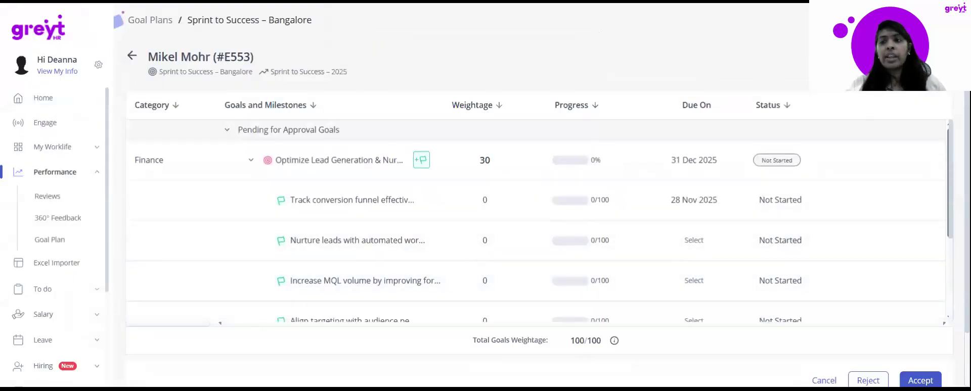
pyautogui.scroll(-3, 824, 198)
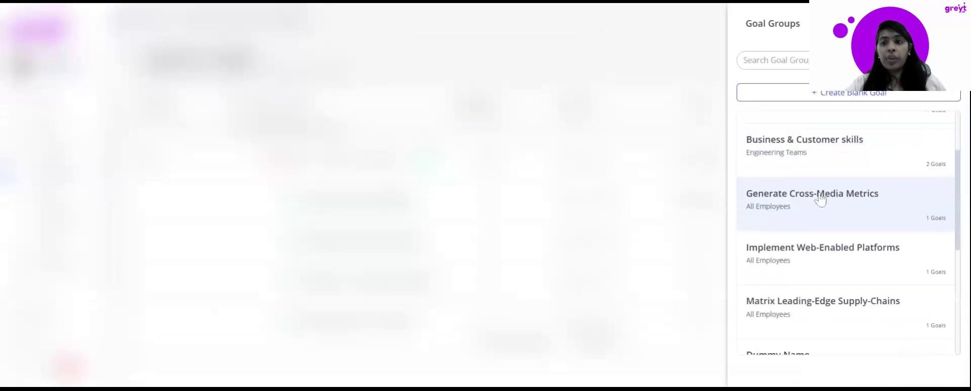
pyautogui.click(820, 199)
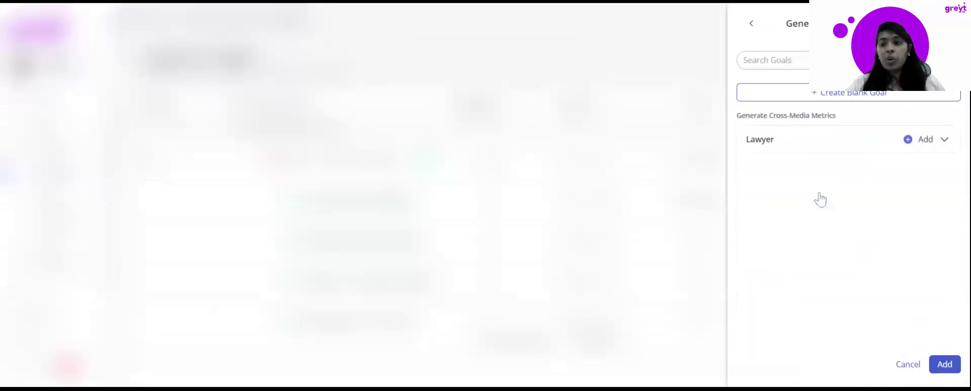
pyautogui.click(933, 147)
pyautogui.click(943, 365)
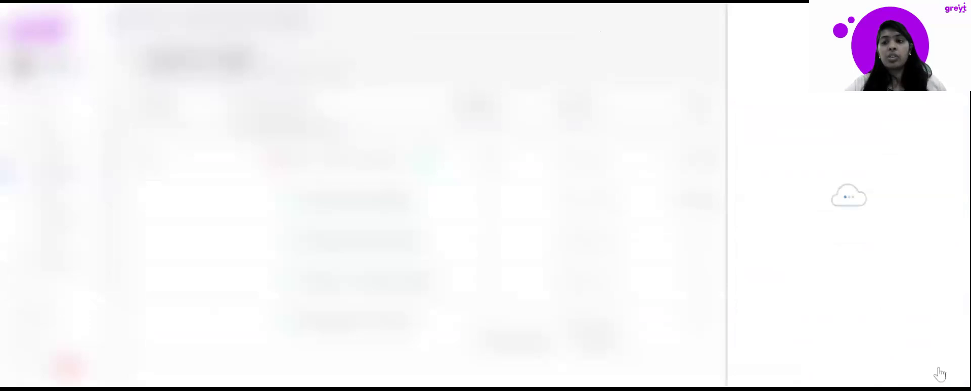
# Assign the added goal to the employee, then accept the employee's goals and confirm
pyautogui.scroll(-10, 572, 253)
pyautogui.click(905, 321)
pyautogui.click(563, 227)
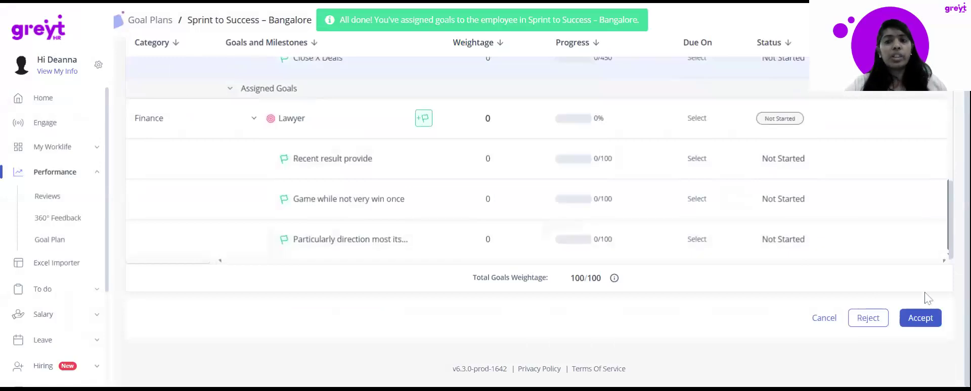
pyautogui.click(919, 374)
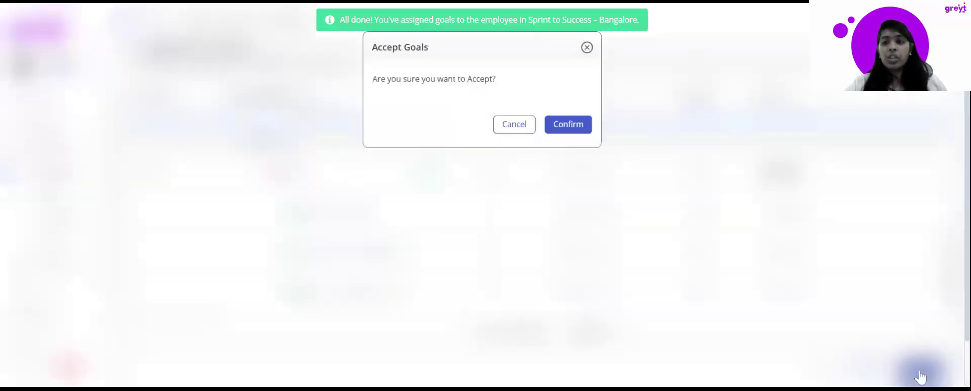
pyautogui.click(554, 126)
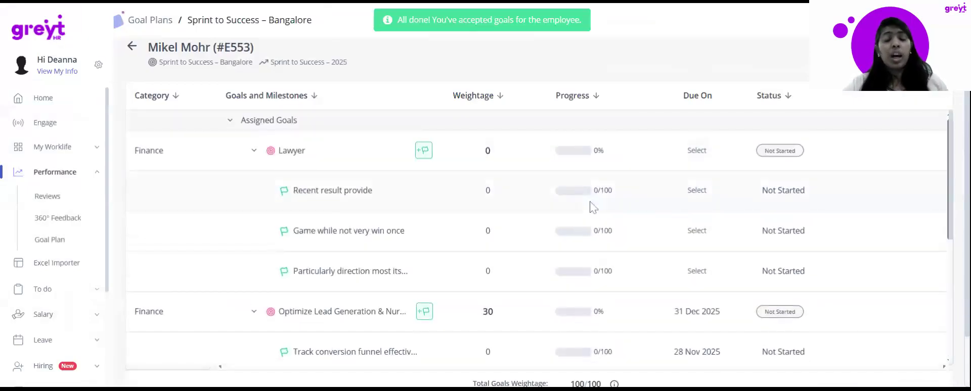
# Open the details of the Optimize Lead Generation & Nurturing goal from the employee's assigned goals
pyautogui.scroll(-5, 592, 207)
pyautogui.scroll(2, 592, 207)
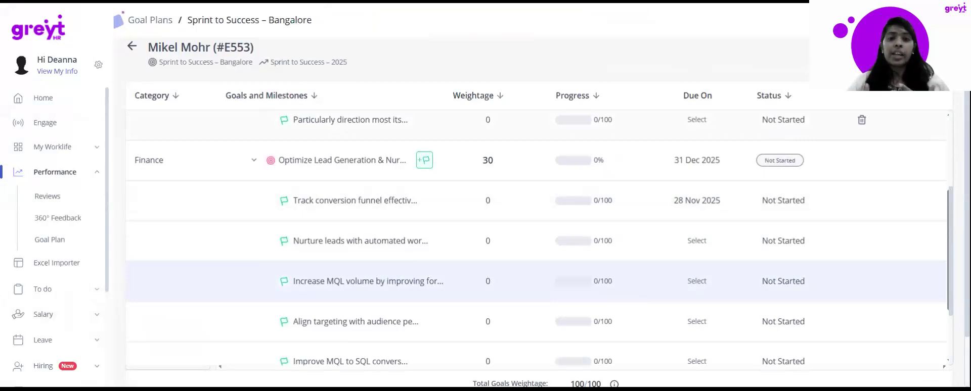
pyautogui.moveTo(880, 162)
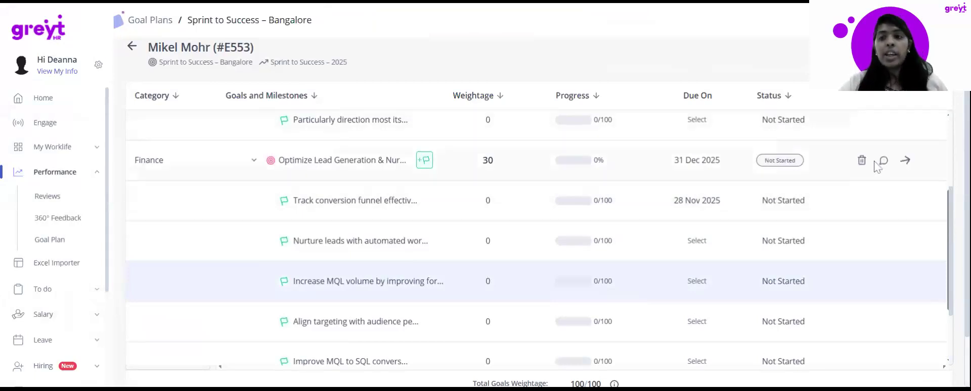
pyautogui.click(904, 161)
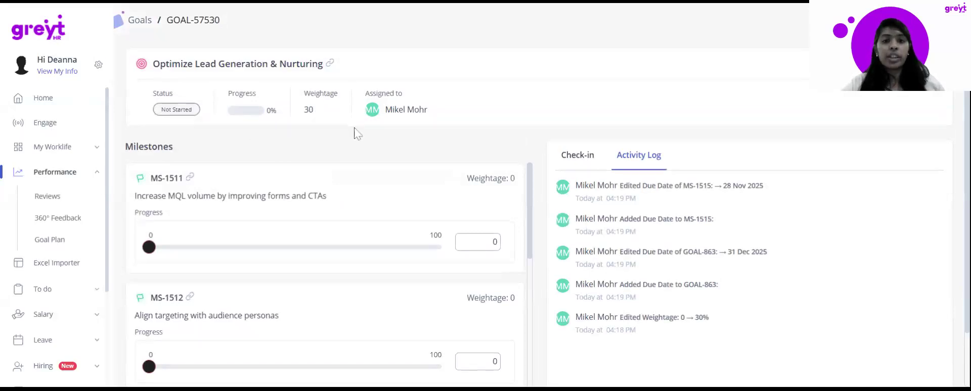
# Set the progress of the milestone "Increase MQL volume by improving forms and CTAs" to 51.1
pyautogui.scroll(-2, 355, 133)
pyautogui.scroll(-3, 232, 181)
pyautogui.scroll(-3, 248, 197)
pyautogui.scroll(5, 248, 198)
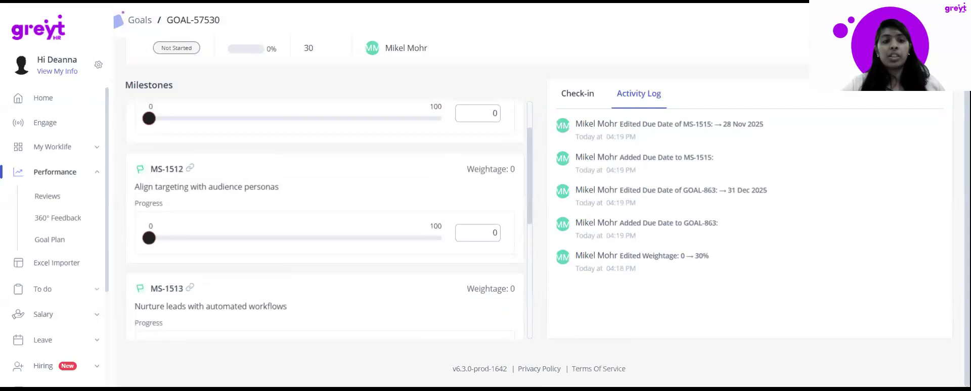
pyautogui.scroll(2, 328, 217)
pyautogui.moveTo(149, 185); pyautogui.dragTo(300, 184)
# Set the progress of the "Align targeting with audience personas" milestone to 2000 and of "Improve MQL to SQL conversion" to 47
pyautogui.scroll(-2, 304, 202)
pyautogui.click(495, 233)
pyautogui.write('2000')
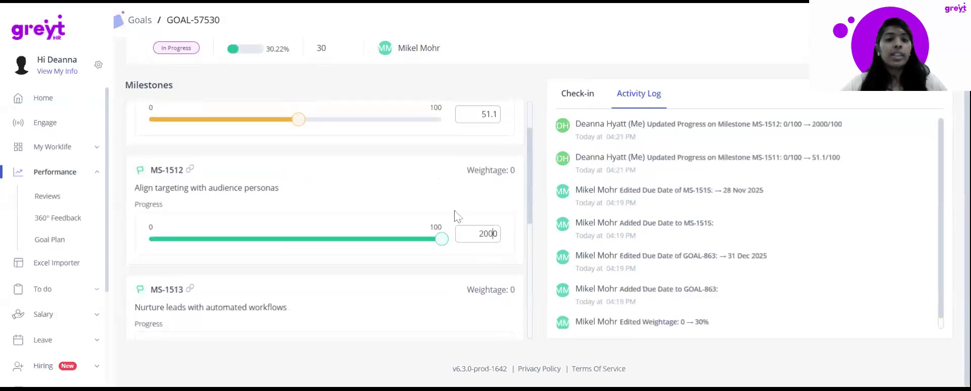
pyautogui.scroll(-4, 354, 294)
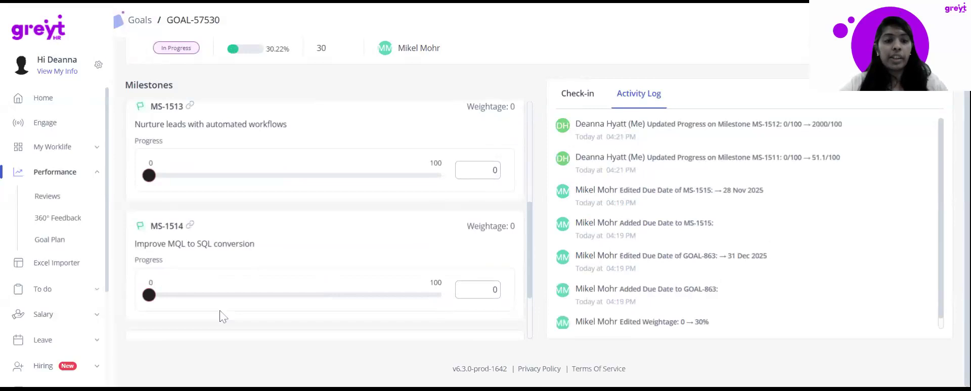
pyautogui.moveTo(149, 295); pyautogui.dragTo(287, 296)
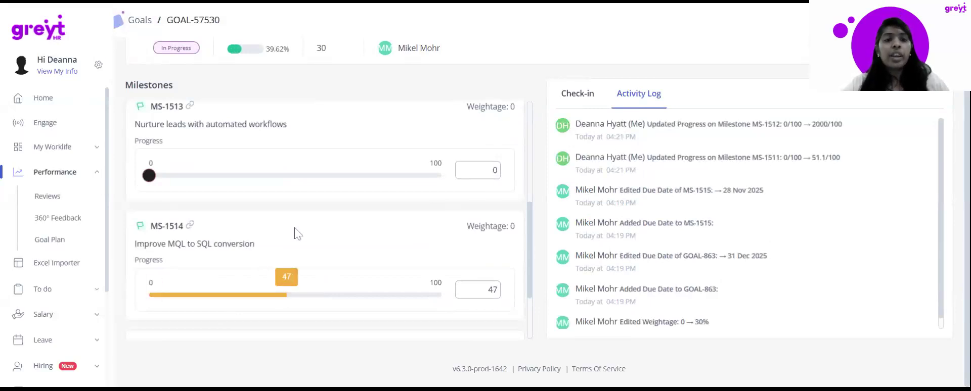
# Add and save the check-in "Prioritise Nurturing to ensure timely completion of upcoming milestones." on the Optimize Lead Generation & Nurturing goal
pyautogui.scroll(5, 297, 233)
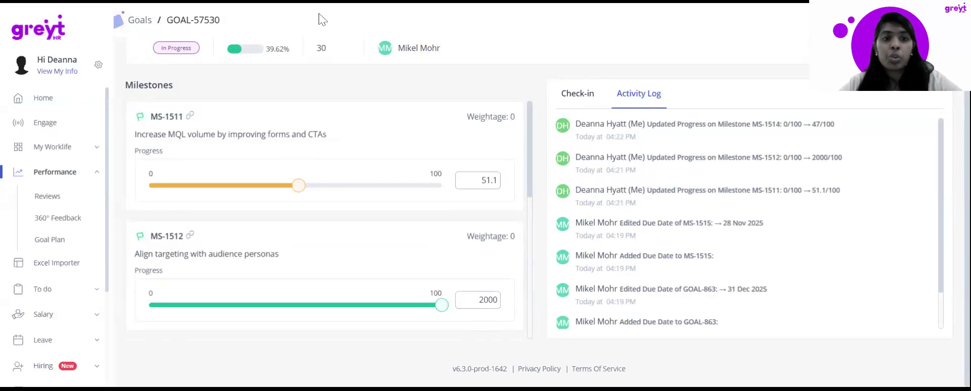
pyautogui.scroll(2, 286, 159)
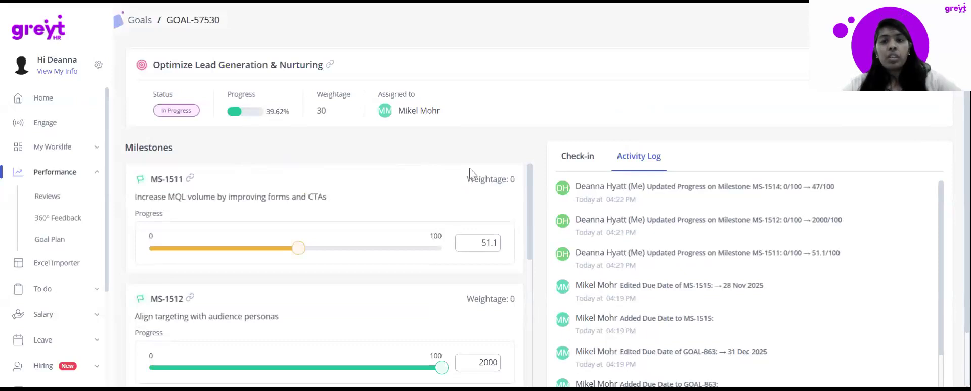
pyautogui.scroll(-1, 622, 242)
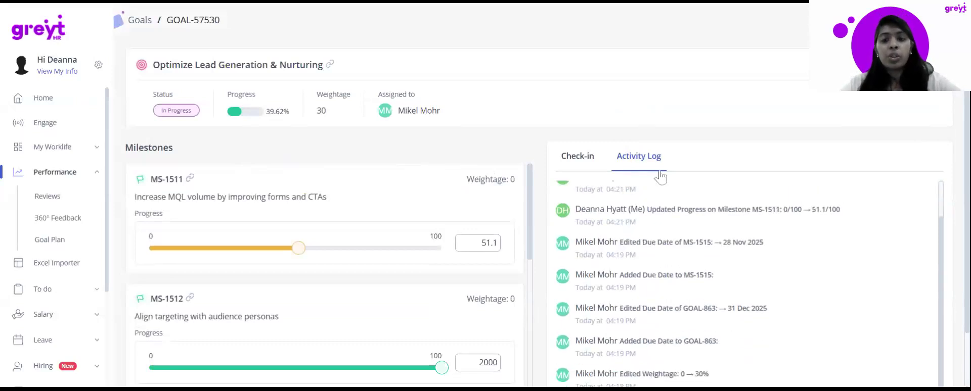
pyautogui.scroll(1, 665, 346)
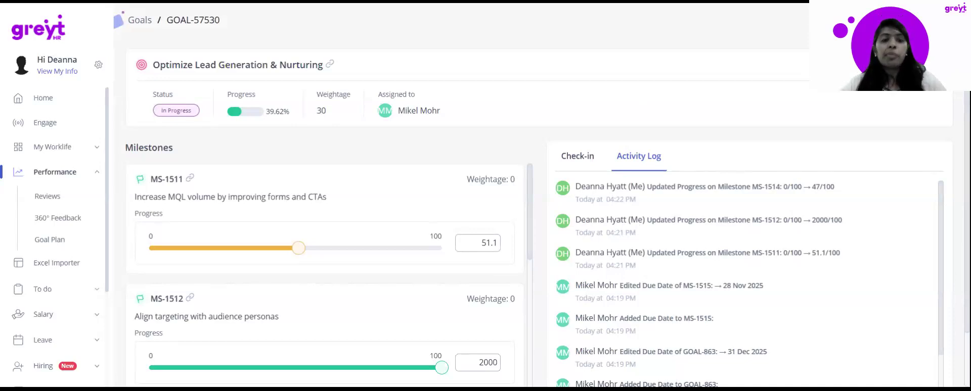
pyautogui.click(584, 163)
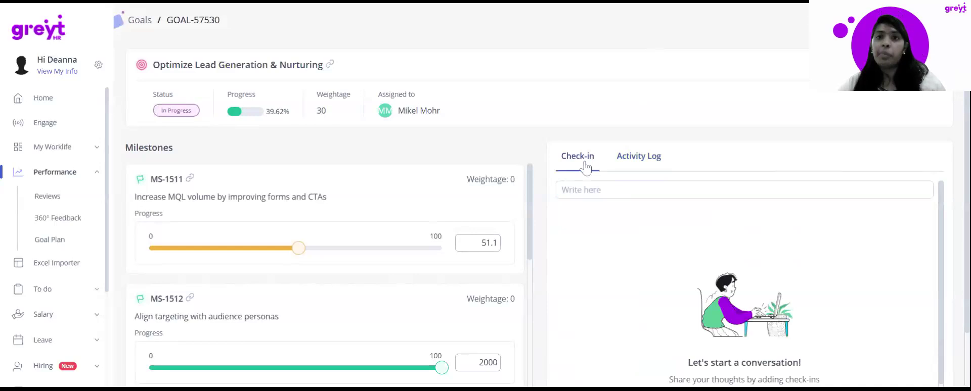
pyautogui.click(600, 192)
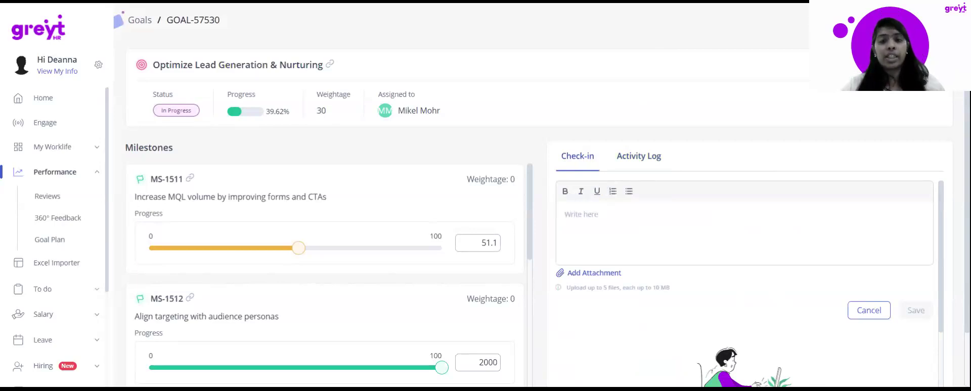
pyautogui.write('Prioritise Nurturing to ensure timely completion of upcoming milestones.')
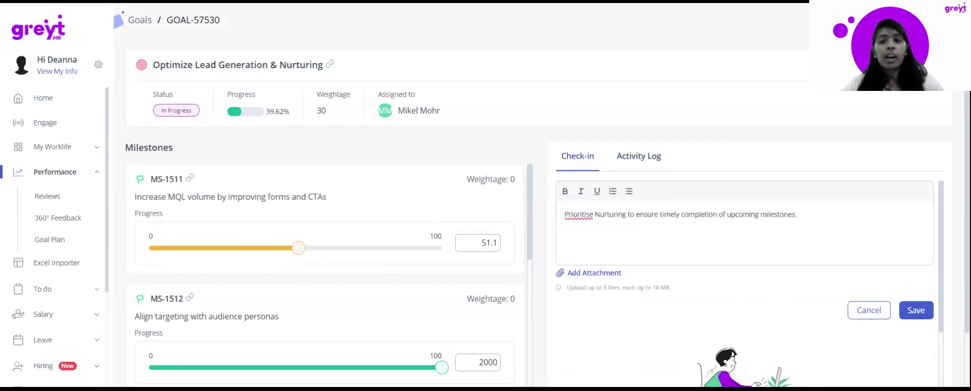
pyautogui.click(911, 319)
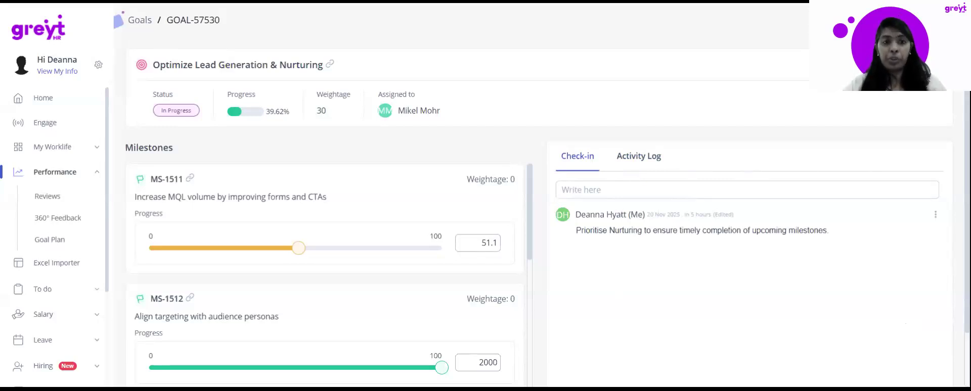
# Leave the goal details for the employee's goal plan and sign out of the manager account
pyautogui.click(146, 27)
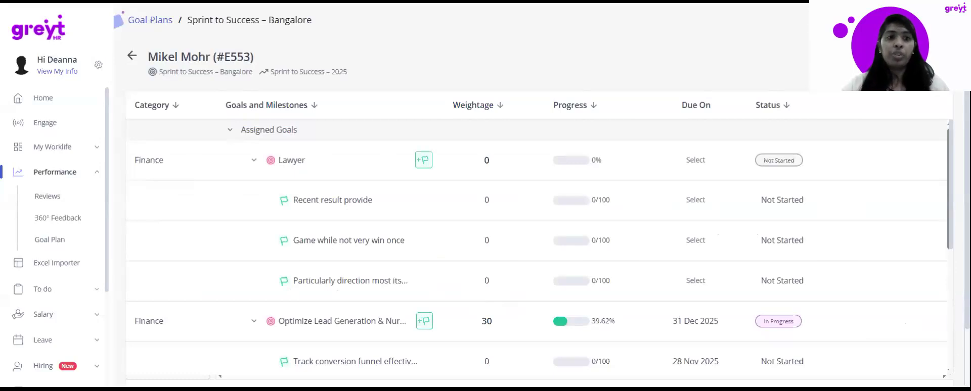
pyautogui.click(132, 57)
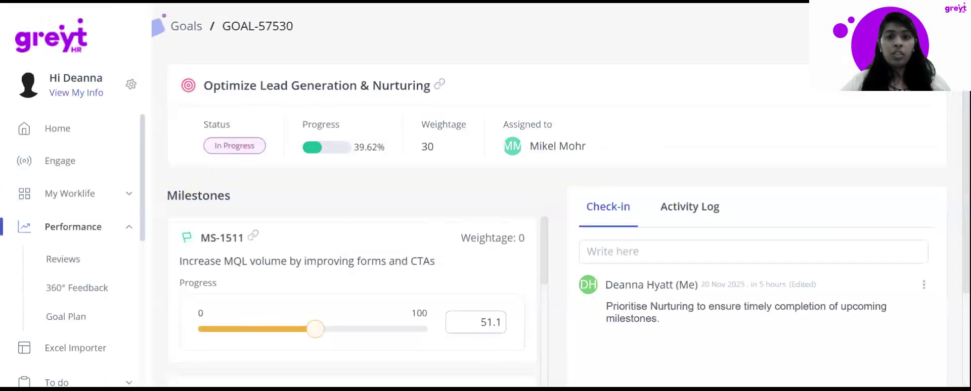
pyautogui.scroll(-3, 556, 228)
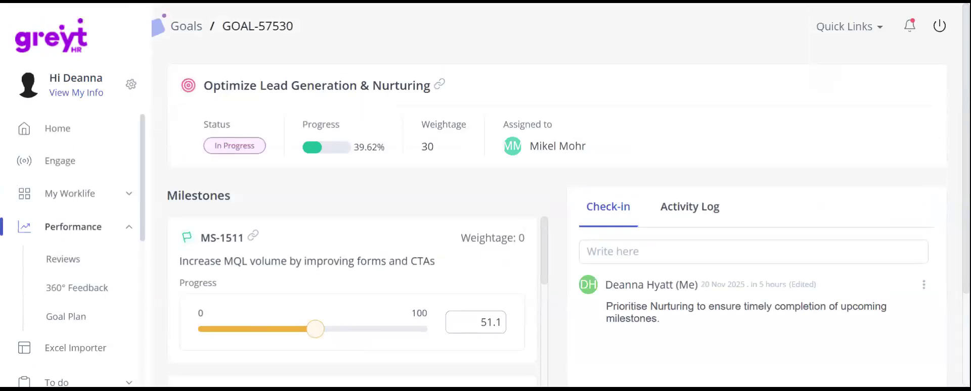
pyautogui.click(939, 26)
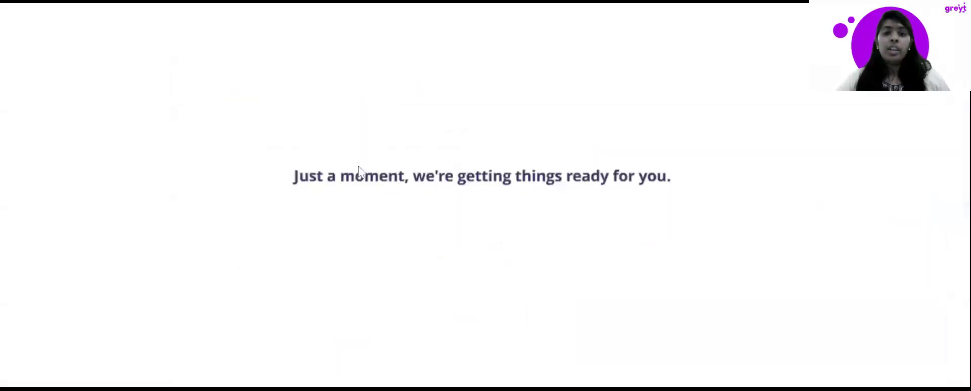
# Replace the login ID with the employee's number and log in to the employee's account
pyautogui.scroll(-3, 227, 257)
pyautogui.click(228, 247)
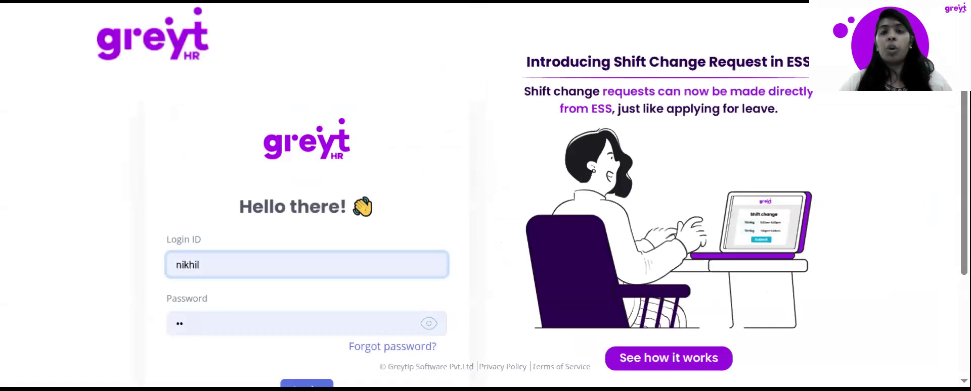
pyautogui.doubleClick(176, 265)
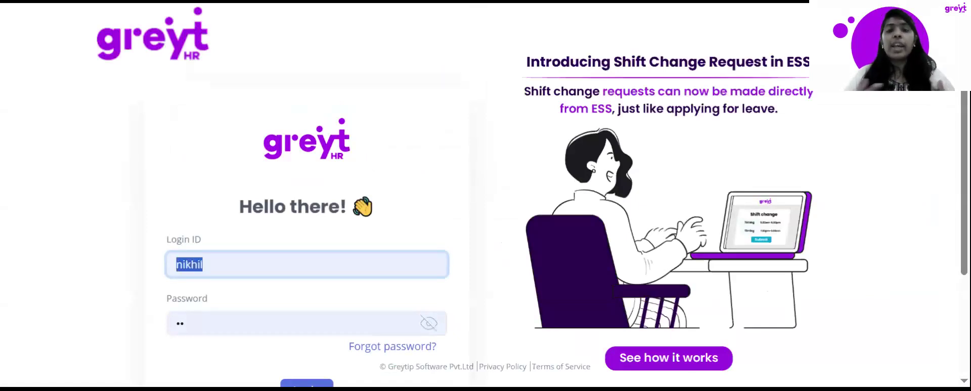
pyautogui.press('BackSpace')
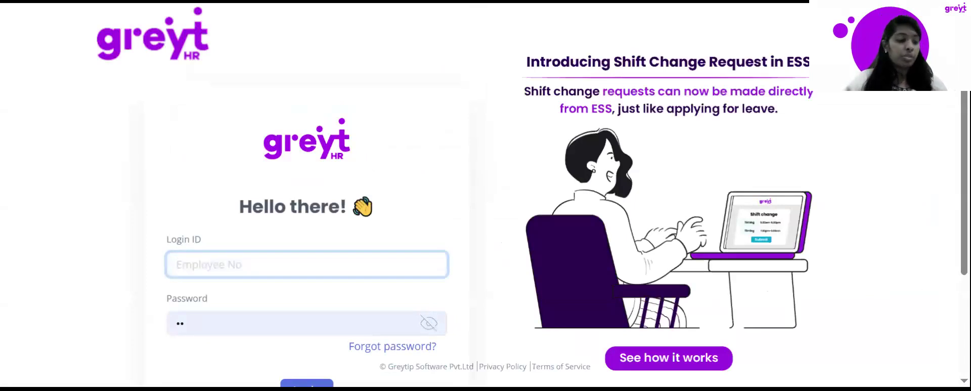
pyautogui.write('e553')
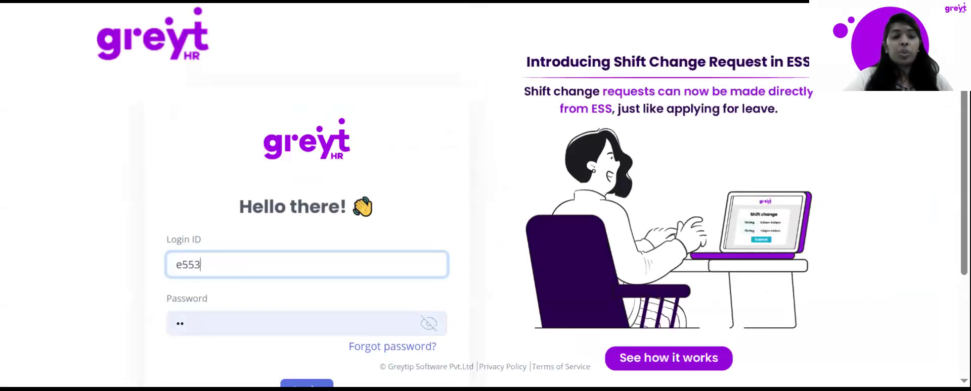
pyautogui.press('Return')
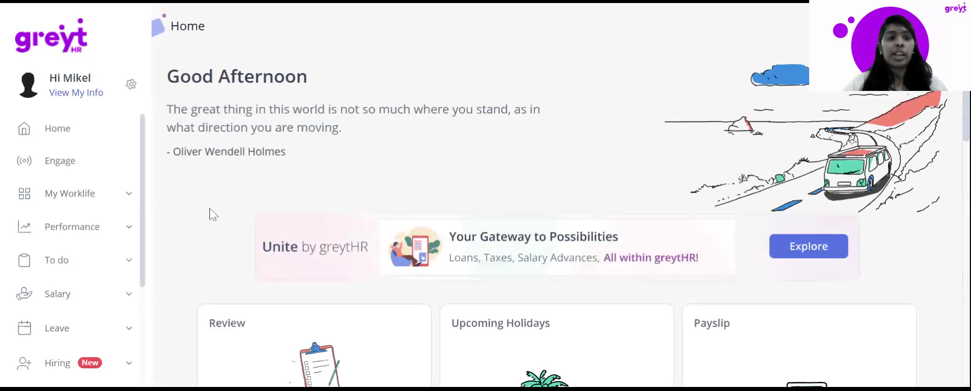
# Find the Success Evaluation - Bangalore review among the employee's own performance reviews and continue its assessment
pyautogui.click(87, 229)
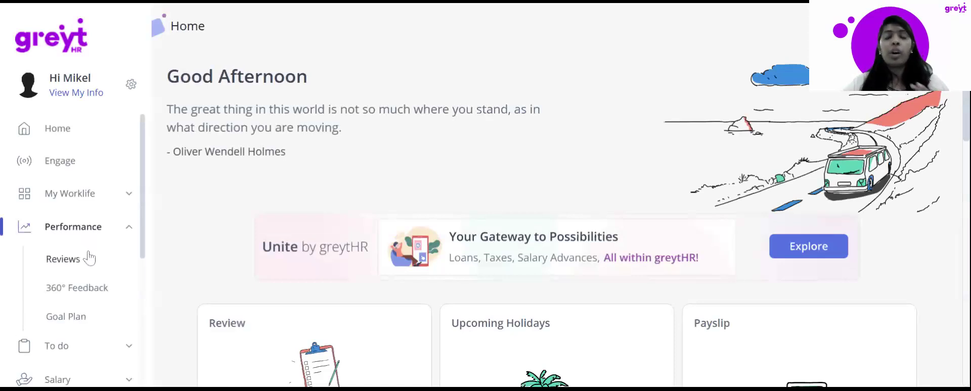
pyautogui.click(89, 258)
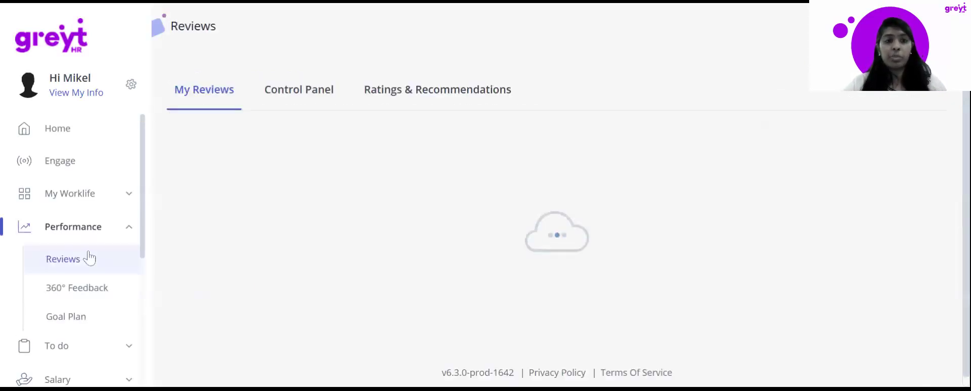
pyautogui.scroll(-1, 88, 257)
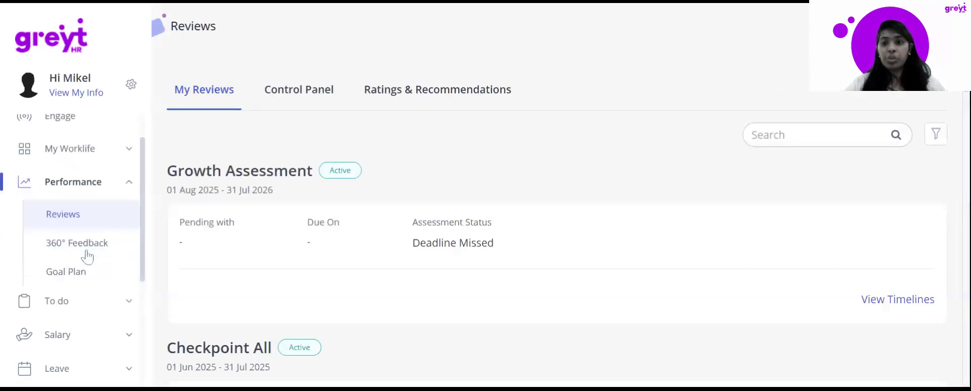
pyautogui.scroll(-10, 576, 190)
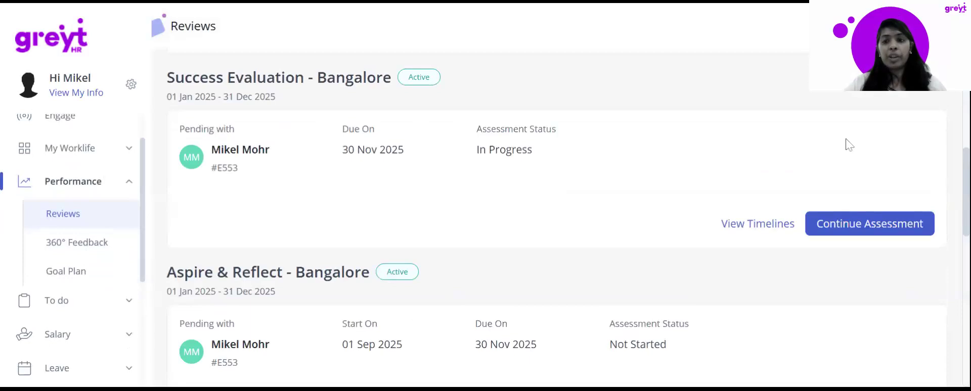
pyautogui.click(873, 234)
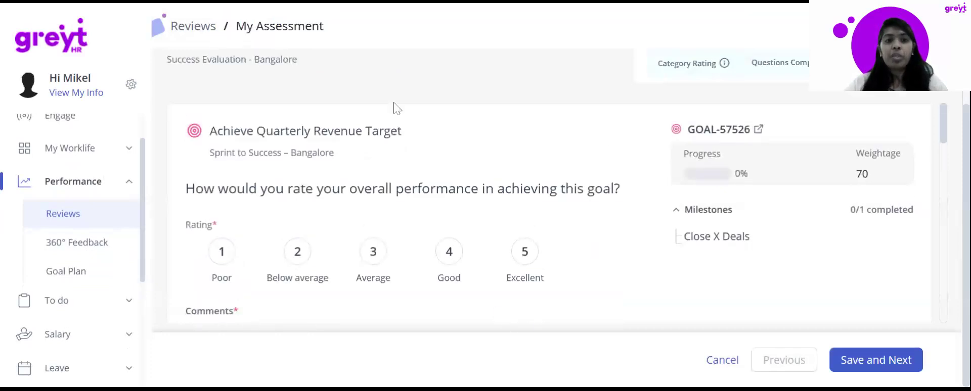
# Rate the Achieve Quarterly Revenue Target goal 4 (Good) in the self-assessment
pyautogui.scroll(3, 475, 164)
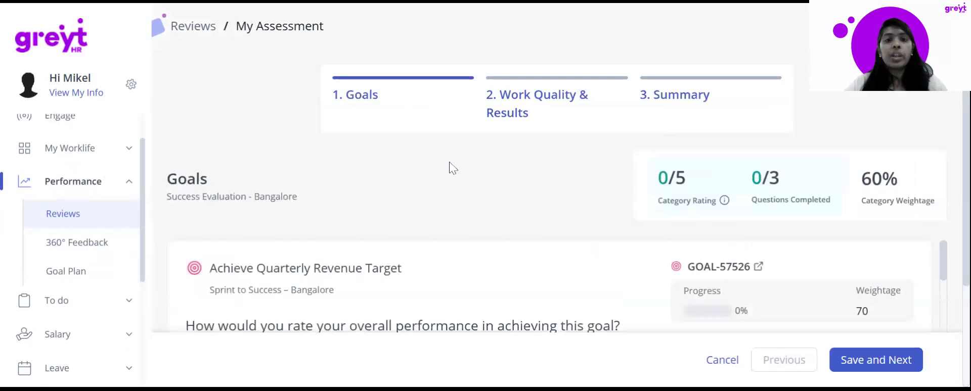
pyautogui.scroll(-1, 576, 178)
pyautogui.scroll(1, 577, 177)
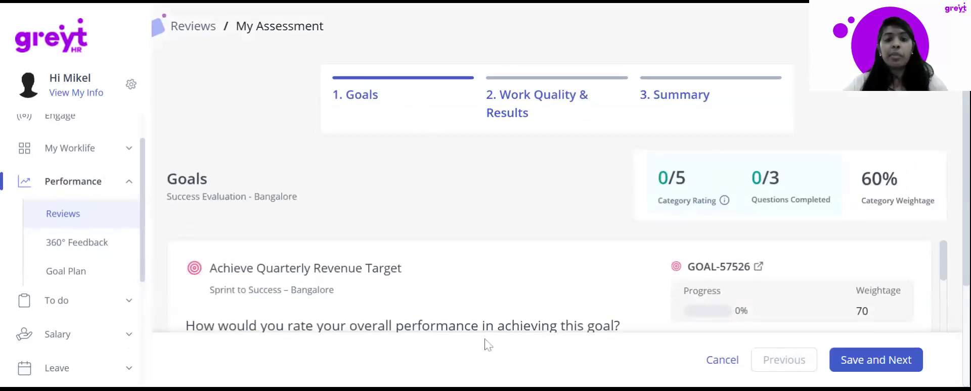
pyautogui.scroll(-1, 486, 345)
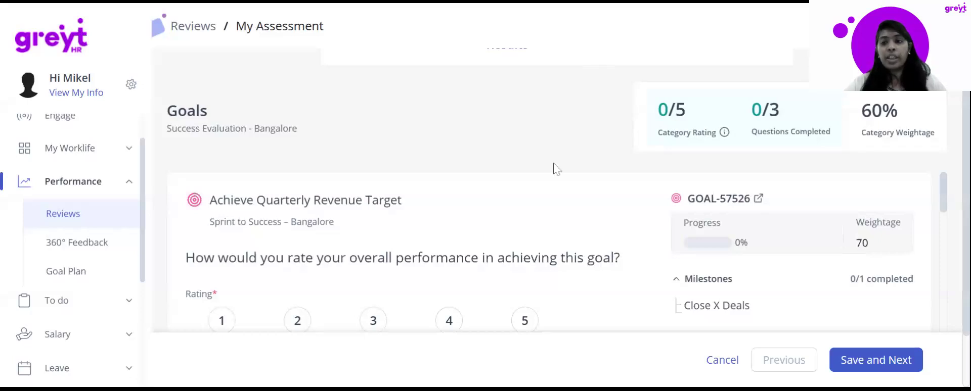
pyautogui.scroll(-2, 548, 182)
pyautogui.click(455, 226)
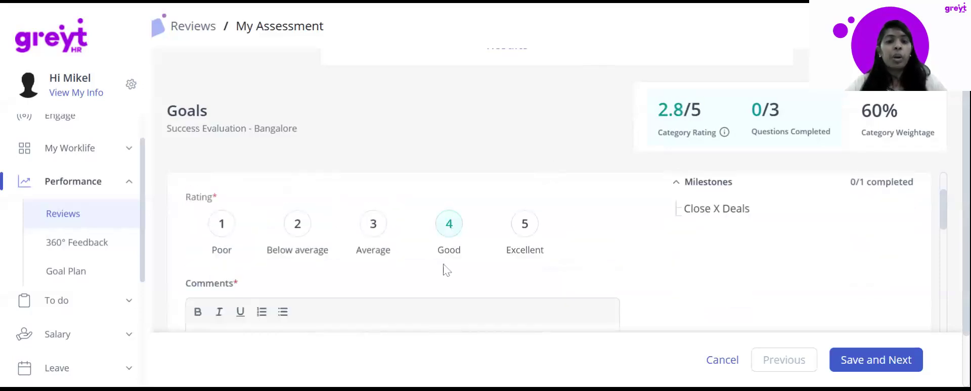
# Comment on the Achieve Quarterly Revenue Target goal, describing consistent work, regular progress monitoring, deliverables of expected quality and improved planning and prioritisation skills
pyautogui.scroll(-1, 444, 267)
pyautogui.click(420, 311)
pyautogui.write('I successfully achieved this goal by working consistently throughout the period and staying focused on the defined milestones. I monitored my progress regularly, sought support when needed, and ensured the deliverables met the expected quality. Completing this goal has helped me improve my planning and prioritisation skills')
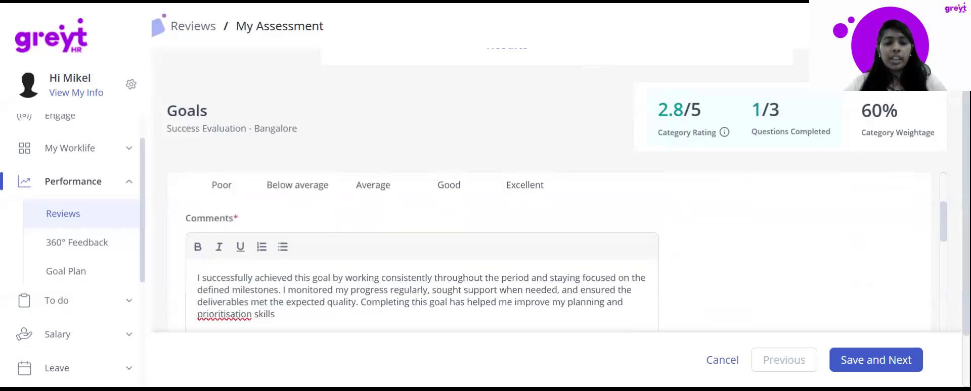
pyautogui.scroll(-1, 548, 253)
pyautogui.scroll(4, 548, 253)
pyautogui.scroll(-5, 556, 253)
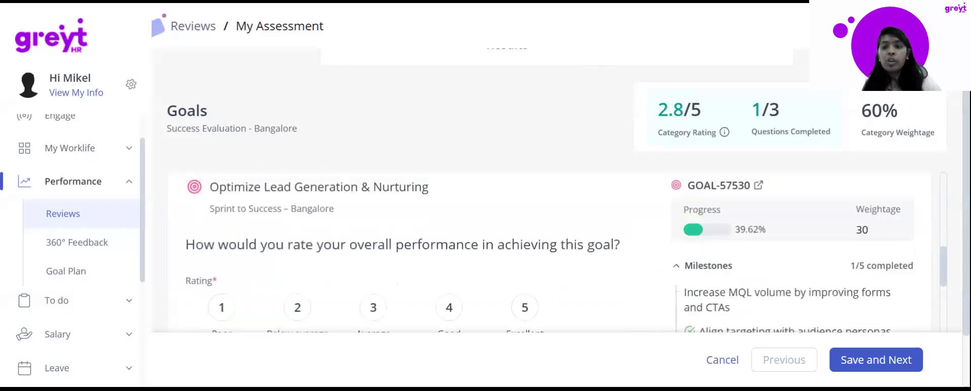
# Rate the Optimize Lead Generation & Nurturing goal 5 (Excellent) and comment on consistent work, focus on milestones and improved planning skills
pyautogui.scroll(1, 804, 201)
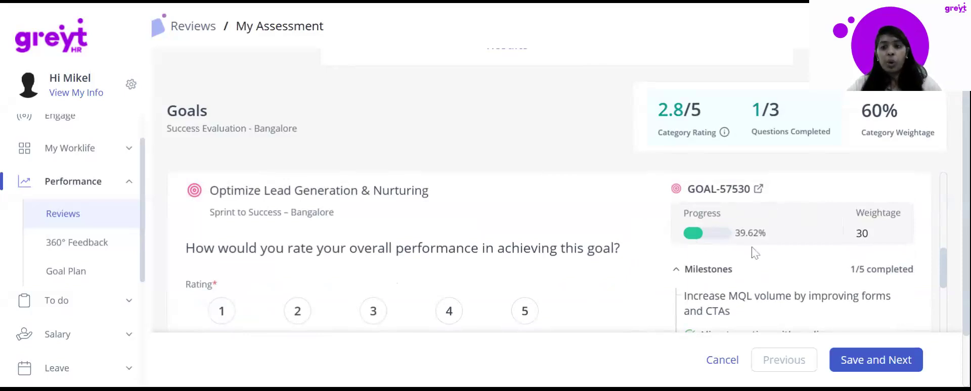
pyautogui.scroll(-3, 753, 253)
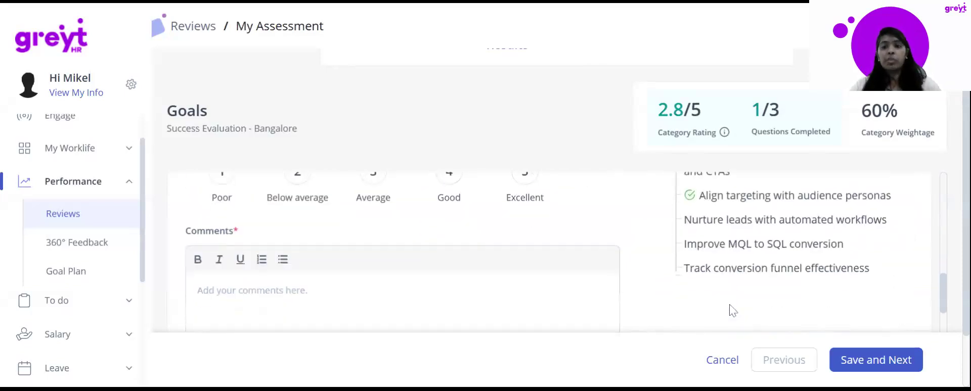
pyautogui.click(524, 198)
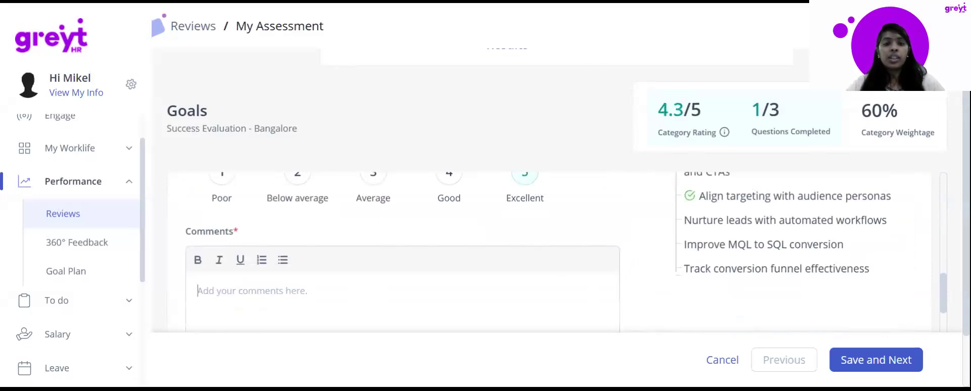
pyautogui.write('I successfully achieved this goal by working consistently throughout the period and staying focused on the defined milestones. I monitored my progress regularly, sought support when needed, and ensured the deliverables met the expected quality. Completing this goal has helped me improve my planning and prioritization skills.')
# Comment on the Lawyer goal with the same consistent-work and milestones text, and save the Goals section to proceed to Work Quality & Results
pyautogui.scroll(-5, 429, 289)
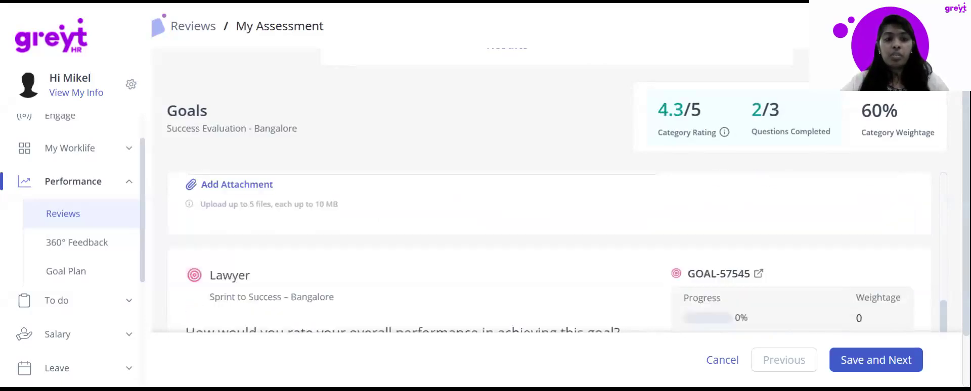
pyautogui.scroll(-3, 449, 277)
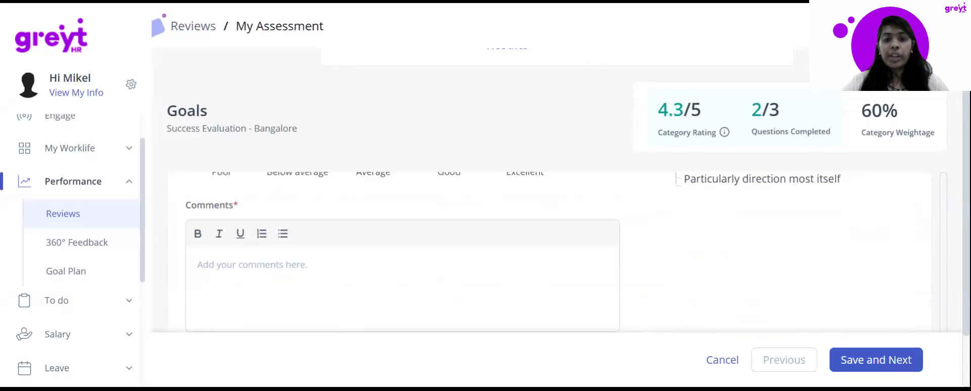
pyautogui.write('I successfully achieved this goal by working consistently throughout the period and staying focused on the defined milestones. I monitored my progress regularly, sought support when needed, and ensured the deliverables met the expected quality. Completing this goal has helped me improve my planning and prioritization skills.')
pyautogui.click(867, 361)
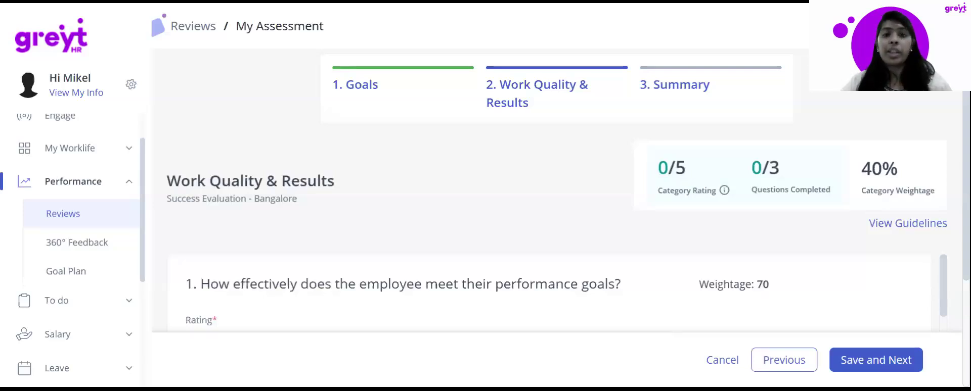
# Rate question 1 on meeting performance goals 5 (Excellent) and comment on consistent work, regular progress monitoring and improved planning and prioritisation skills
pyautogui.scroll(-2, 579, 243)
pyautogui.click(525, 255)
pyautogui.scroll(-2, 525, 259)
pyautogui.click(520, 262)
pyautogui.write('I successfully achieved this goal by working consistently throughout the period and staying focused on the defined milestones. I monitored my progress regularly, sought support when needed, and ensured the deliverables met the expected quality. Completing this goal has helped me improve my planning and prioritisation skills')
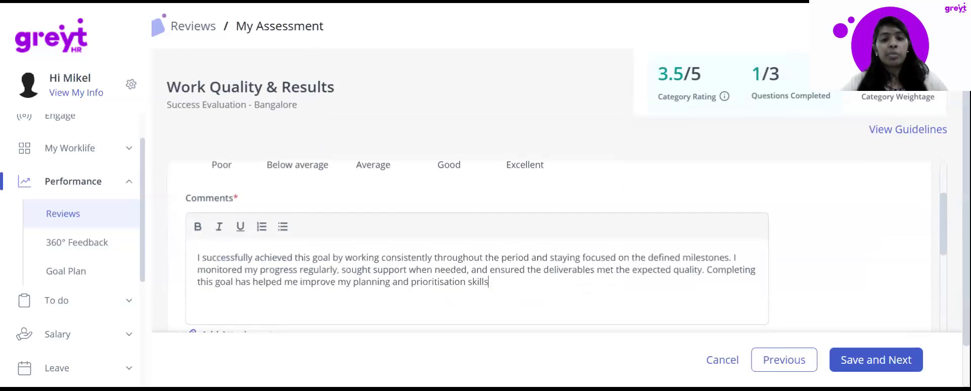
# Examine the Work Quality & Results questions, their weightages and the rating and comment given for question 1
pyautogui.scroll(-2, 556, 248)
pyautogui.scroll(-3, 556, 248)
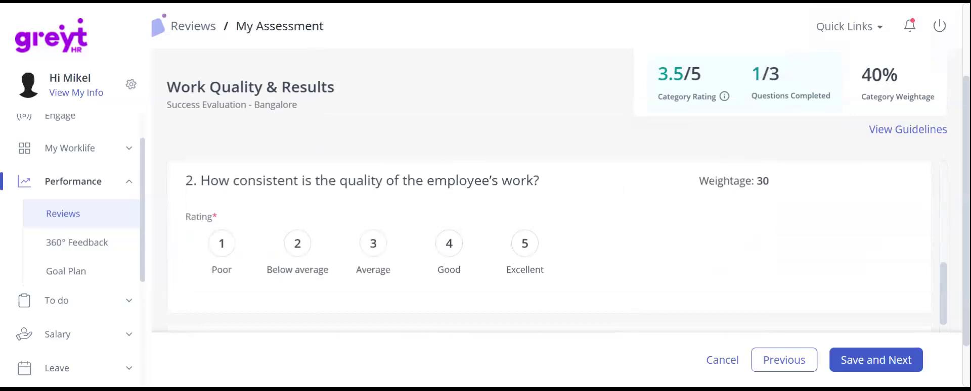
pyautogui.scroll(1, 549, 248)
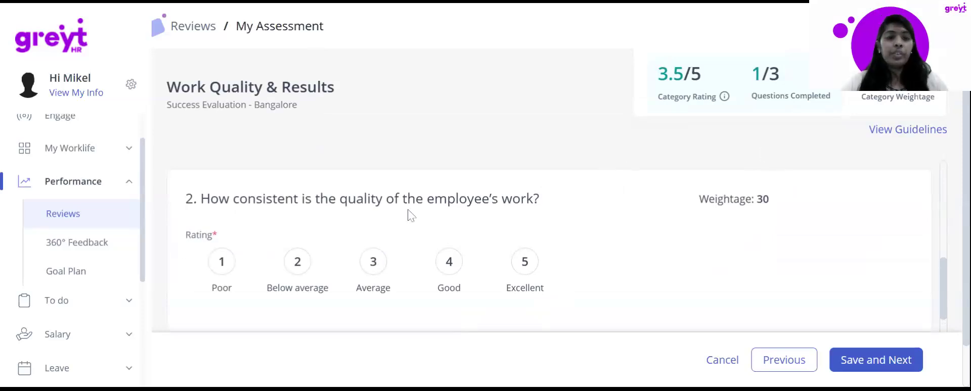
pyautogui.scroll(5, 475, 226)
pyautogui.scroll(-2, 477, 227)
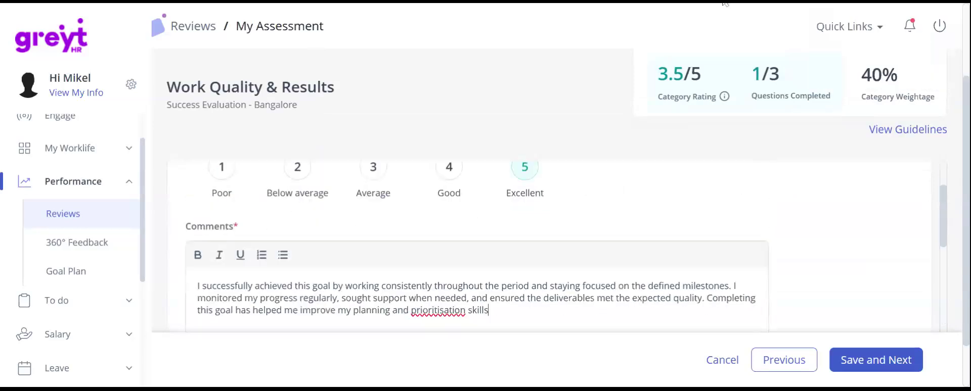
pyautogui.scroll(-3, 575, 198)
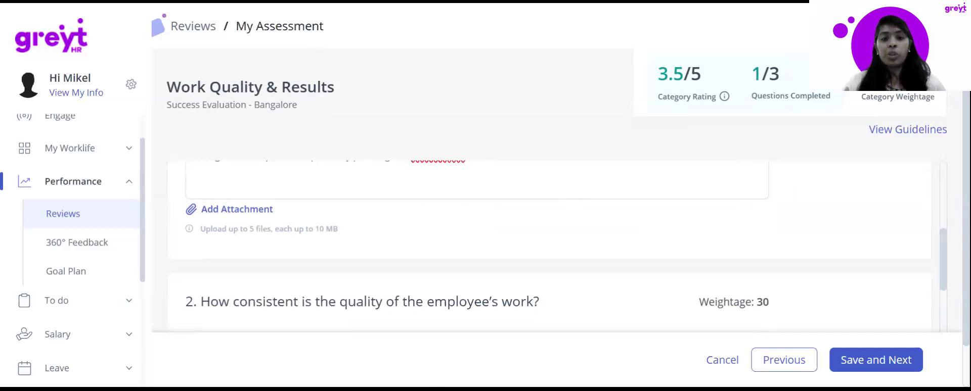
pyautogui.scroll(5, 556, 246)
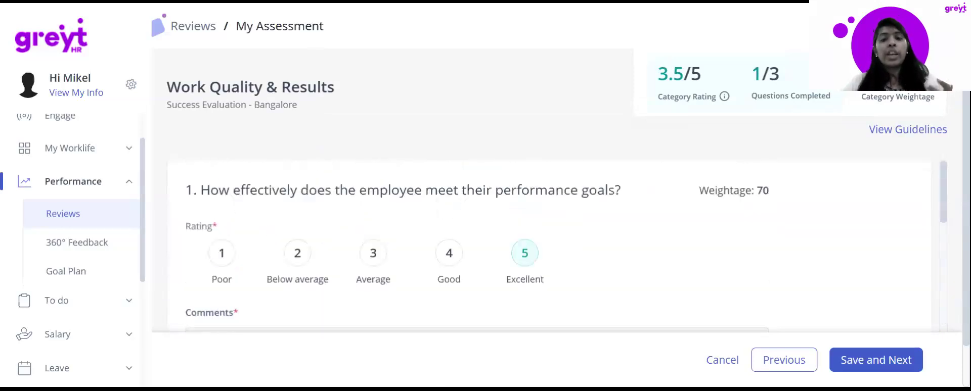
pyautogui.scroll(2, 538, 187)
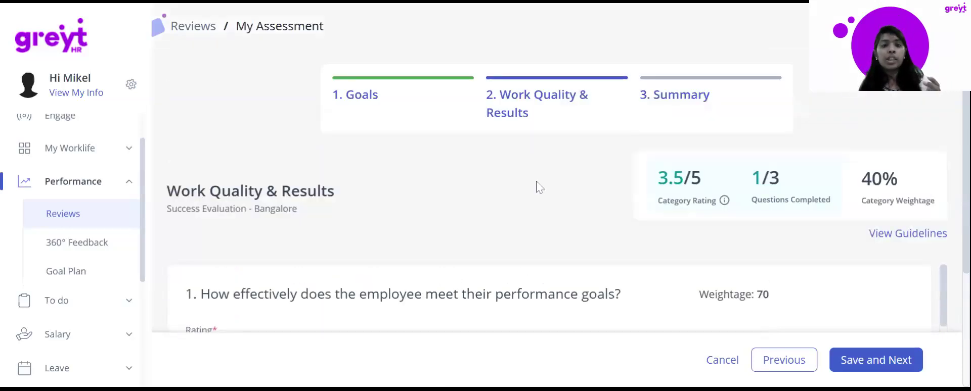
# Return to the Goals section, look over each goal's progress, milestones and self-rating, and go back to Work Quality & Results
pyautogui.click(378, 108)
pyautogui.scroll(-3, 396, 311)
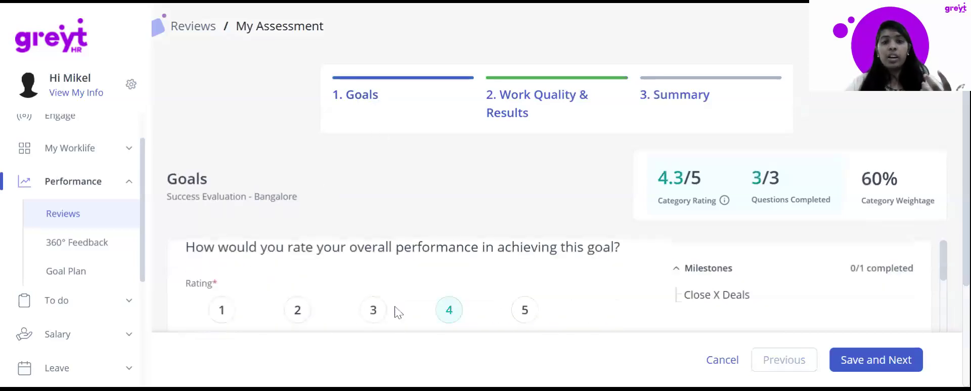
pyautogui.scroll(3, 396, 310)
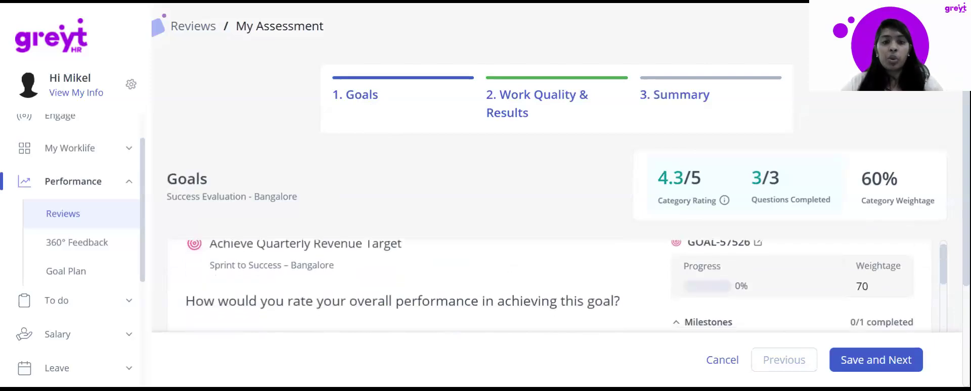
pyautogui.scroll(1, 382, 258)
pyautogui.scroll(-5, 495, 182)
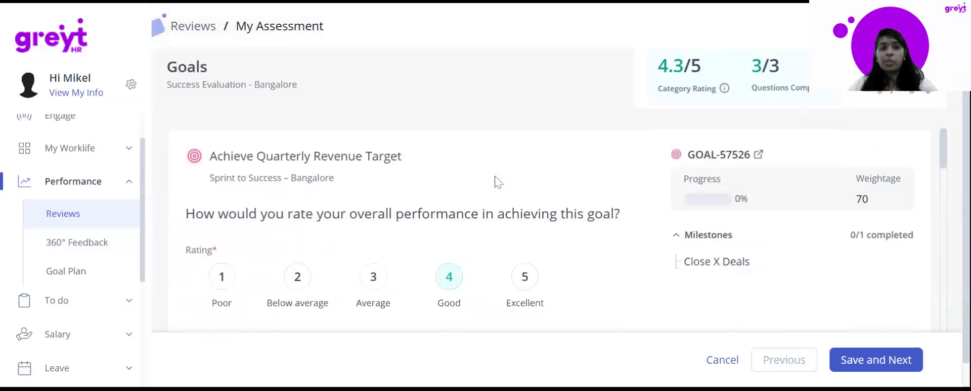
pyautogui.scroll(5, 723, 220)
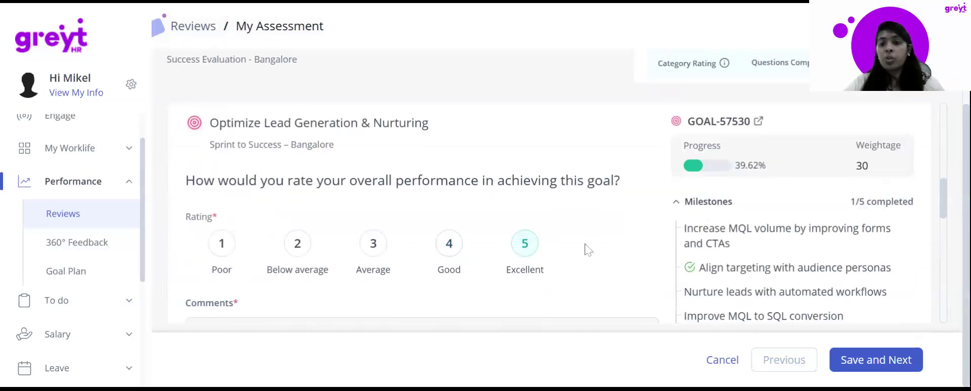
pyautogui.scroll(-1, 709, 263)
pyautogui.scroll(1, 745, 266)
pyautogui.scroll(-3, 745, 266)
pyautogui.scroll(-4, 746, 265)
pyautogui.click(872, 361)
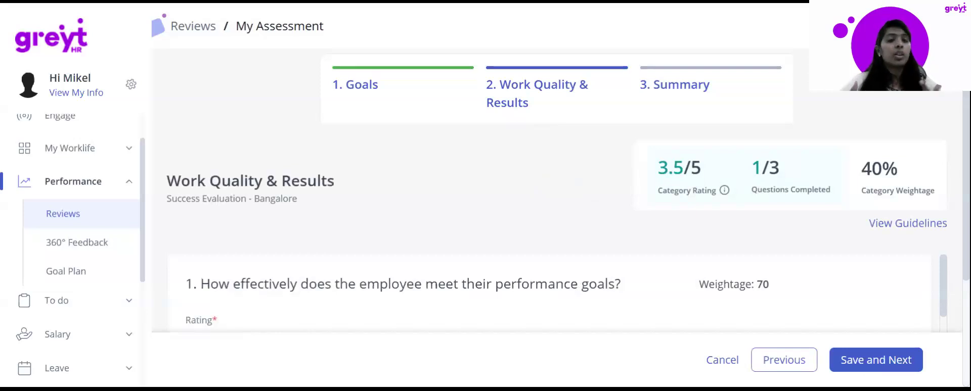
# Rate question 2, on the consistency of the employee's work quality, 4 (Good)
pyautogui.scroll(-3, 449, 229)
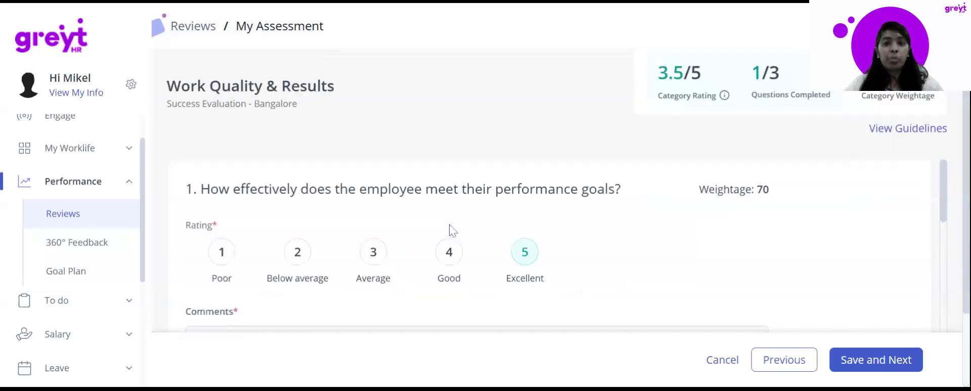
pyautogui.scroll(-6, 449, 228)
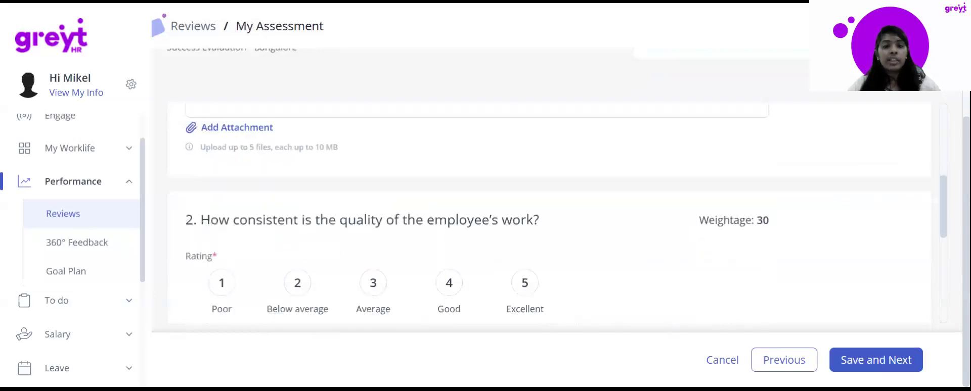
pyautogui.scroll(-2, 449, 229)
pyautogui.scroll(1, 387, 161)
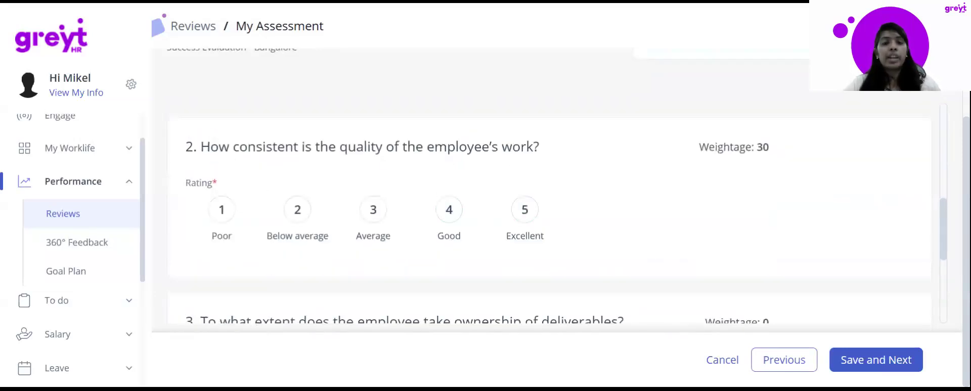
pyautogui.click(459, 215)
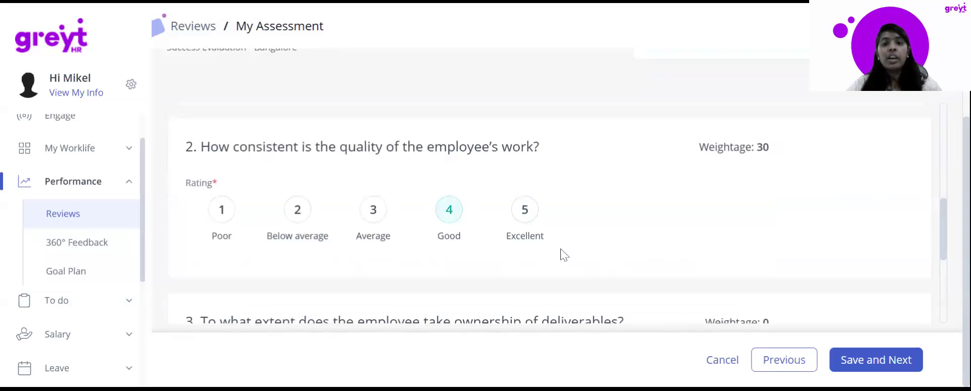
# Comment on question 3 about ownership of deliverables with the same consistent-work text, and save the section to proceed to the summary
pyautogui.scroll(-1, 493, 243)
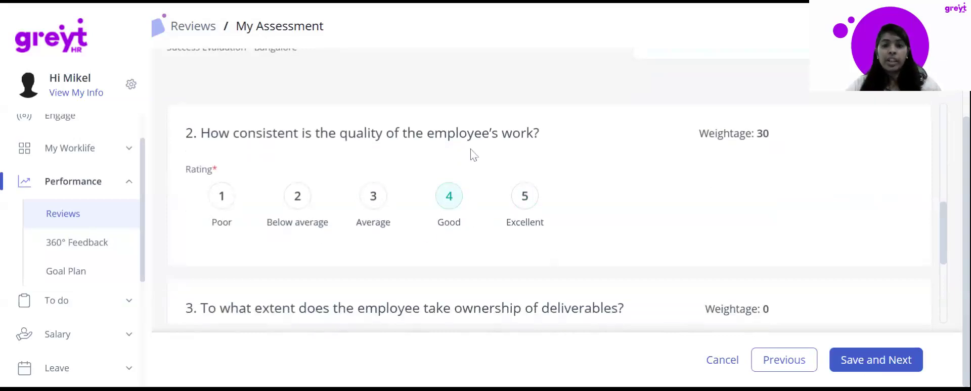
pyautogui.scroll(-3, 593, 224)
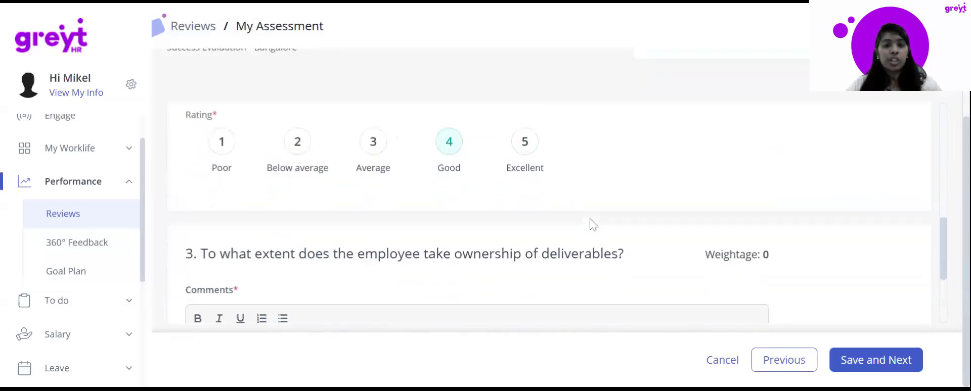
pyautogui.write('I successfully achieved this goal by working consistently throughout the period and staying focused on the defined milestones. I monitored my progress regularly, sought support when needed, and ensured the deliverables met the expected quality. Completing this goal has helped me improve my planning and prioritisation skills')
pyautogui.scroll(-2, 559, 221)
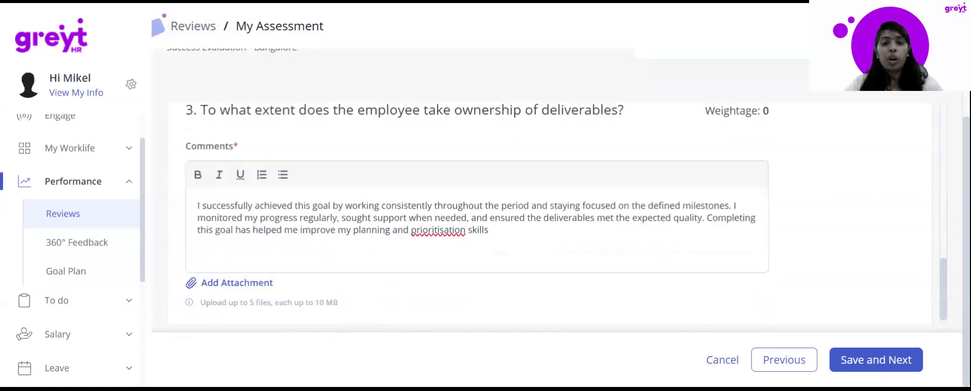
pyautogui.click(858, 373)
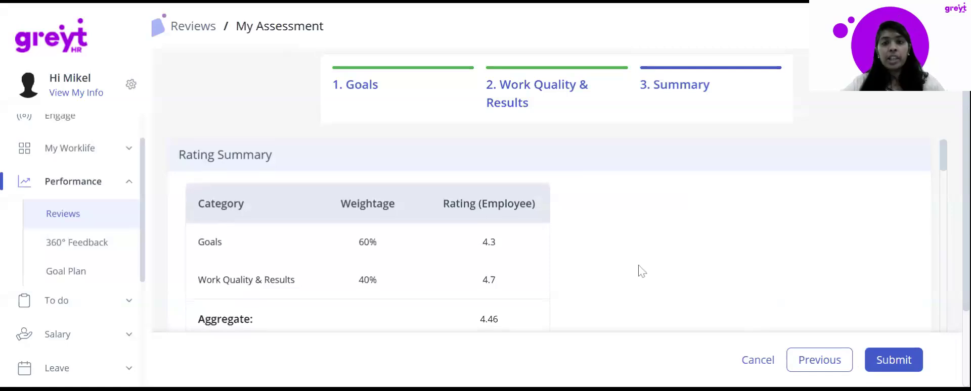
# Review the rating summary and the goal responses, and submit the completed self-assessment
pyautogui.scroll(-1, 640, 271)
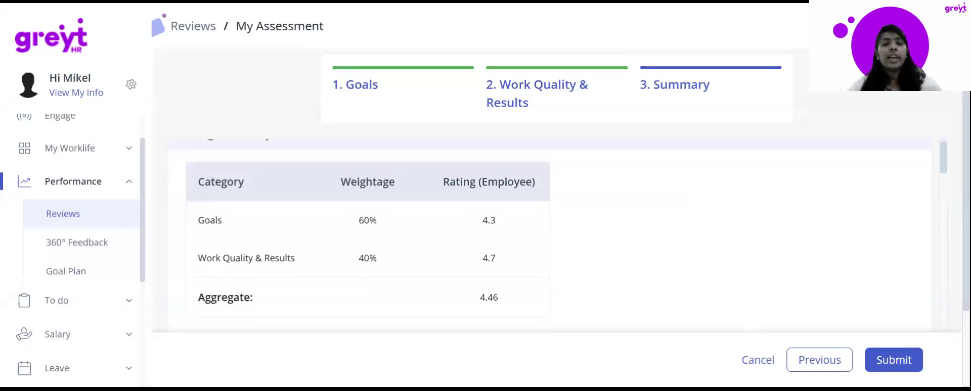
pyautogui.scroll(-1, 549, 235)
pyautogui.scroll(1, 640, 271)
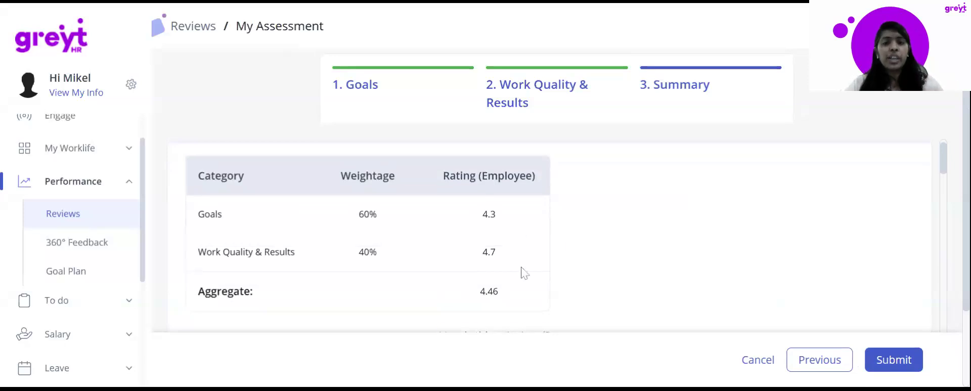
pyautogui.scroll(-1, 520, 271)
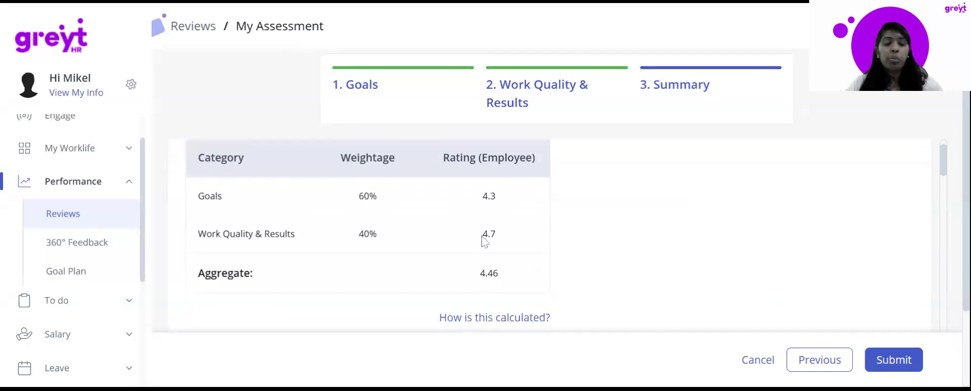
pyautogui.scroll(-6, 574, 294)
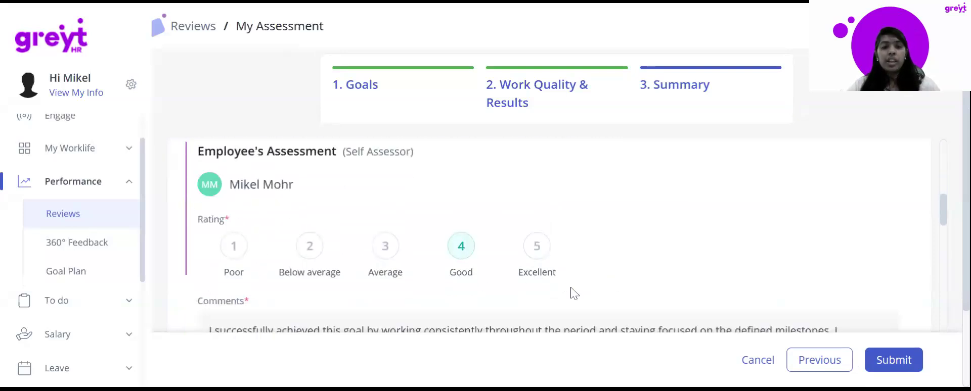
pyautogui.scroll(-6, 575, 293)
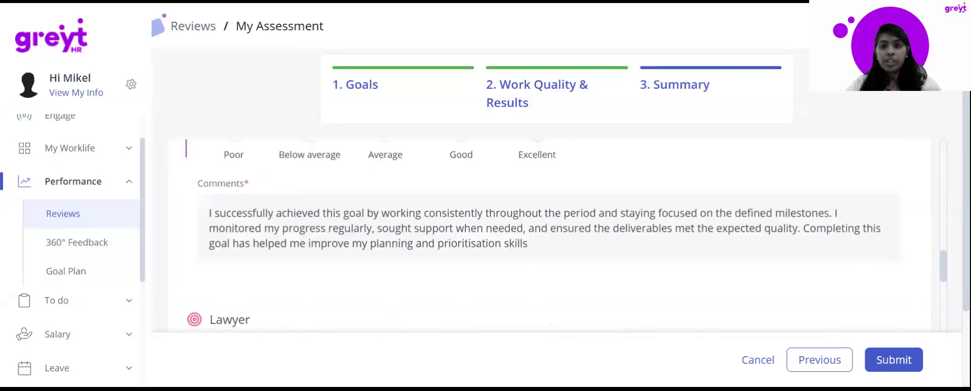
pyautogui.click(895, 362)
pyautogui.click(601, 210)
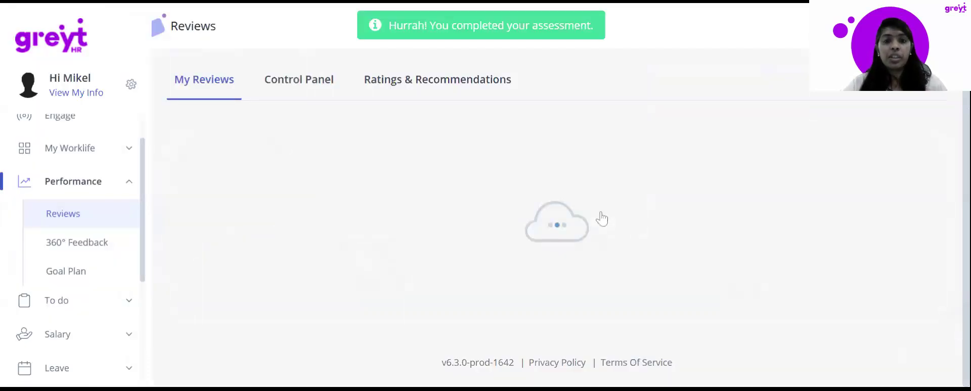
# Find the Success Evaluation - Bangalore review and select the employee number of the reviewer it is pending with
pyautogui.scroll(-10, 601, 219)
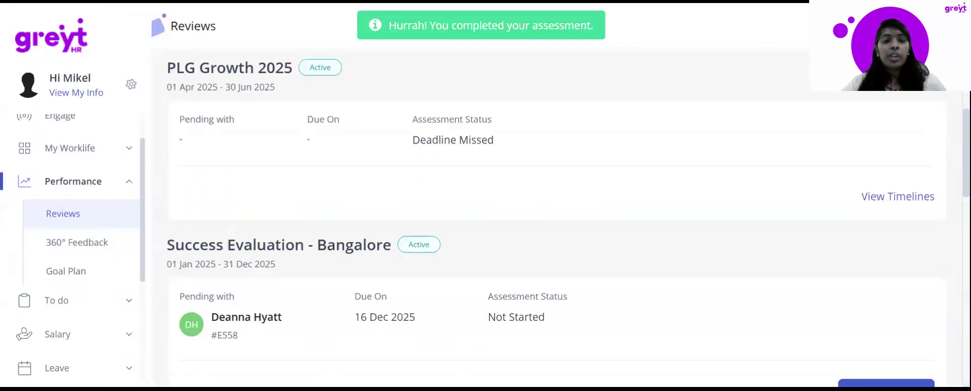
pyautogui.doubleClick(228, 274)
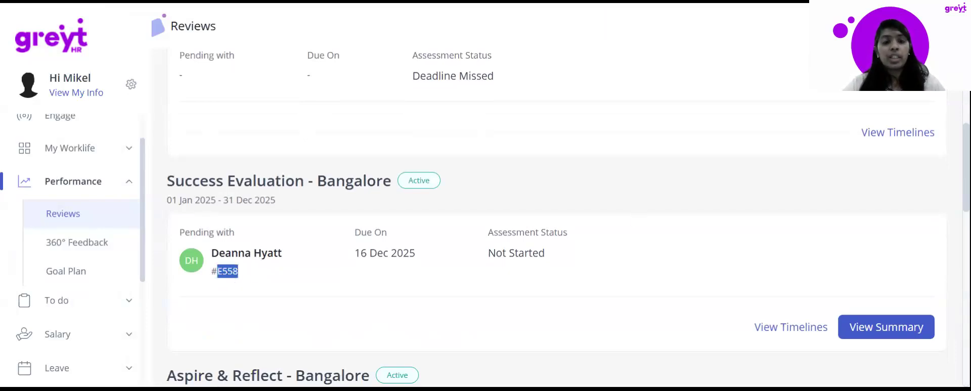
pyautogui.scroll(-1, 685, 227)
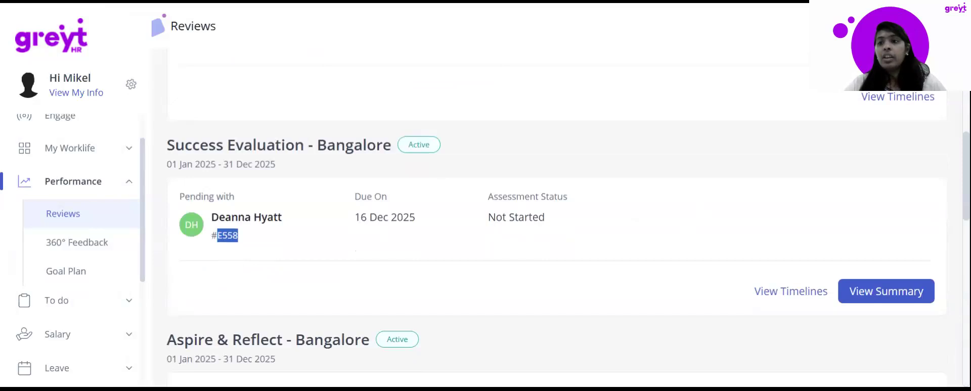
# Log out of the employee's account and sign in as the reviewer with the reviewer's employee number as login ID
pyautogui.click(939, 26)
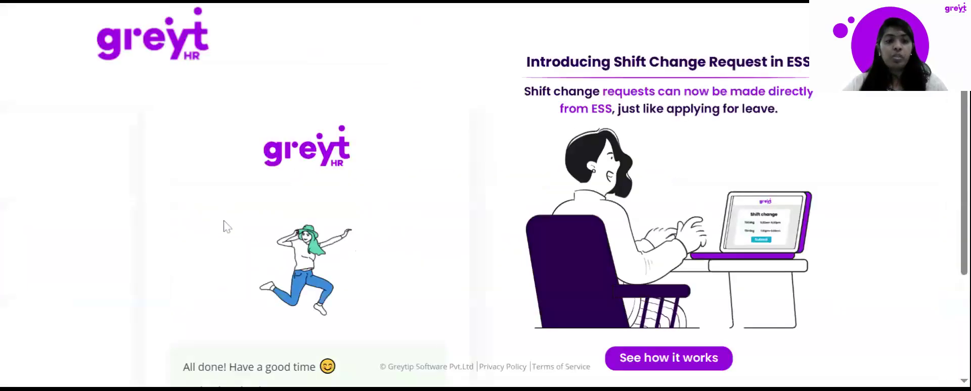
pyautogui.scroll(-3, 226, 233)
pyautogui.click(225, 246)
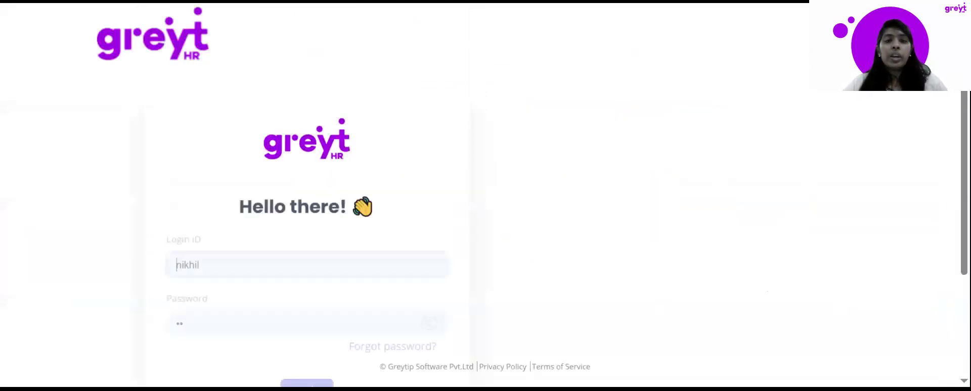
pyautogui.hotkey('ctrl', 'a')
pyautogui.write('E558')
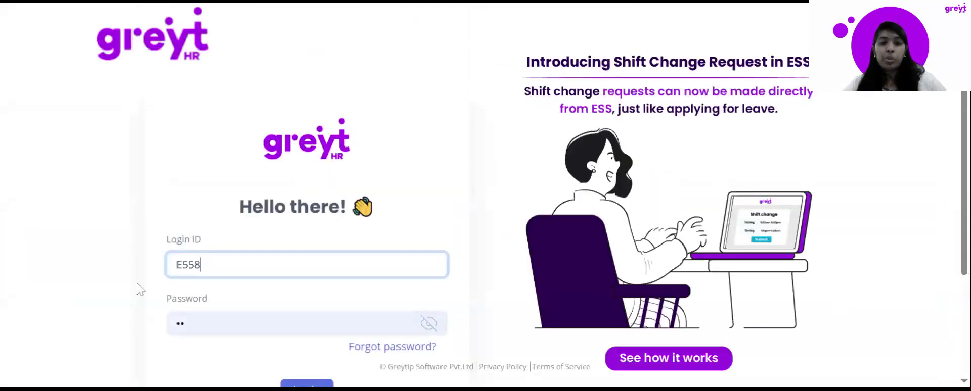
pyautogui.press('Return')
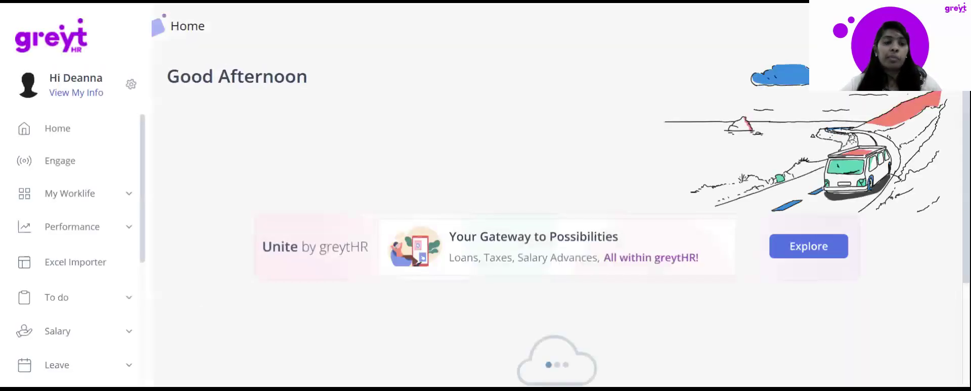
# Open the team's performance reviews and select the employee whose self-assessment was submitted
pyautogui.click(93, 240)
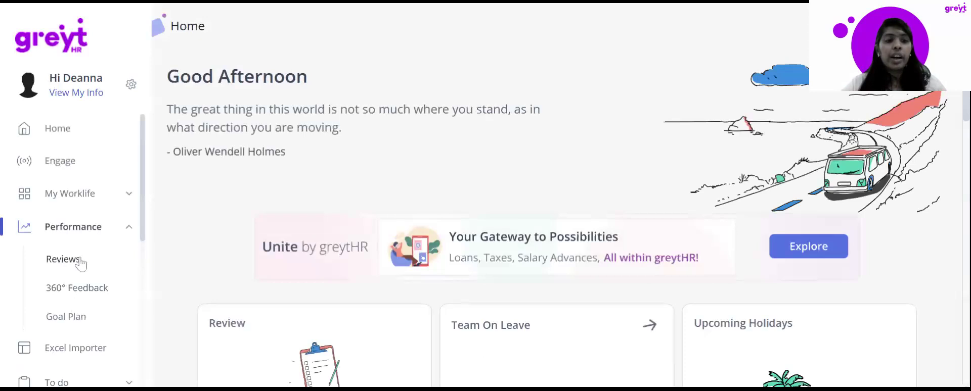
pyautogui.click(63, 260)
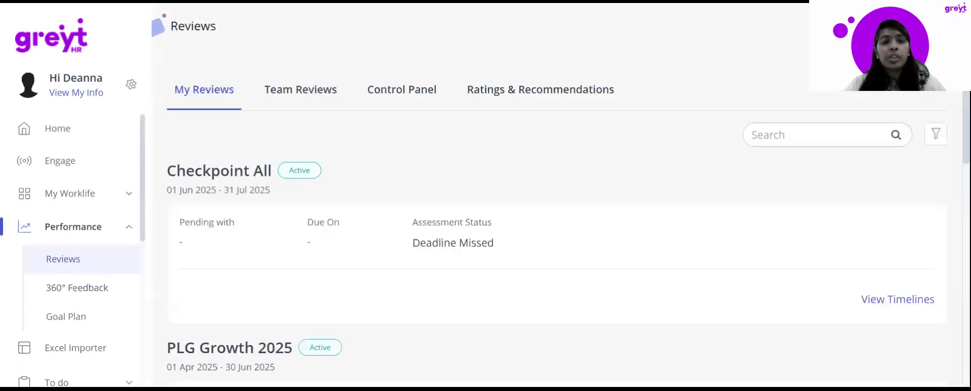
pyautogui.click(283, 101)
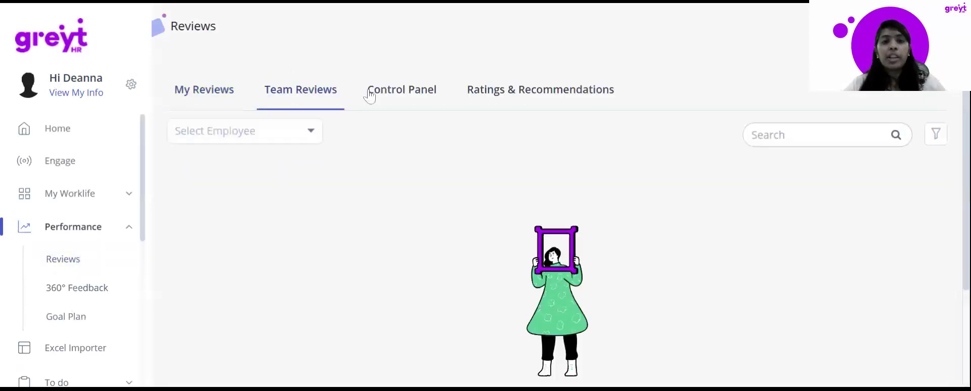
pyautogui.click(241, 133)
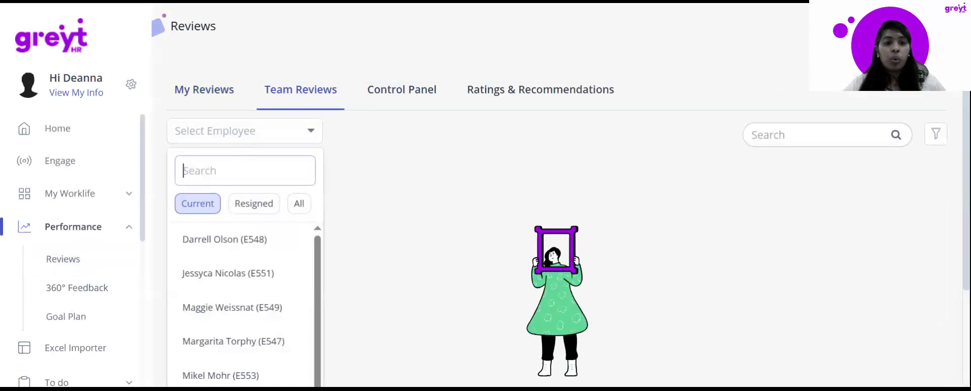
pyautogui.click(237, 376)
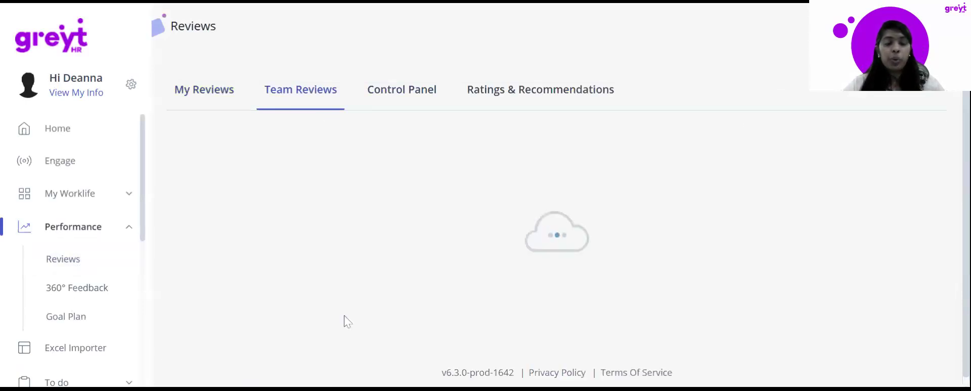
# Start the manager assessment for the employee's Success Evaluation - Bangalore review and continue past the assessment guidelines
pyautogui.scroll(-10, 389, 293)
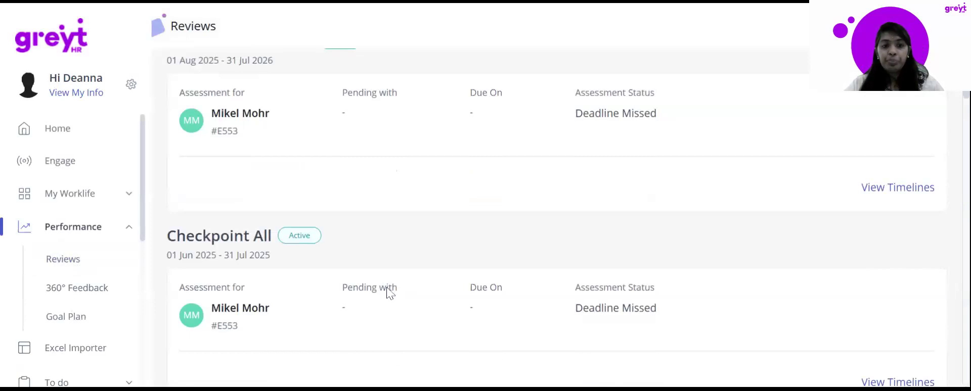
pyautogui.scroll(-5, 919, 188)
pyautogui.scroll(2, 919, 188)
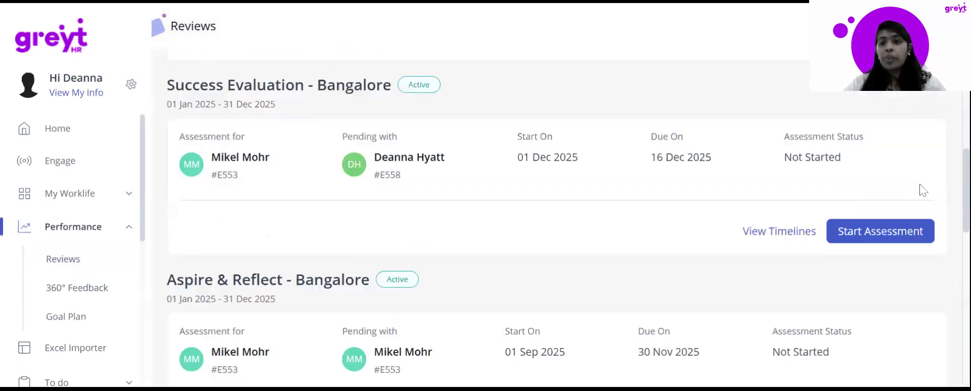
pyautogui.click(892, 231)
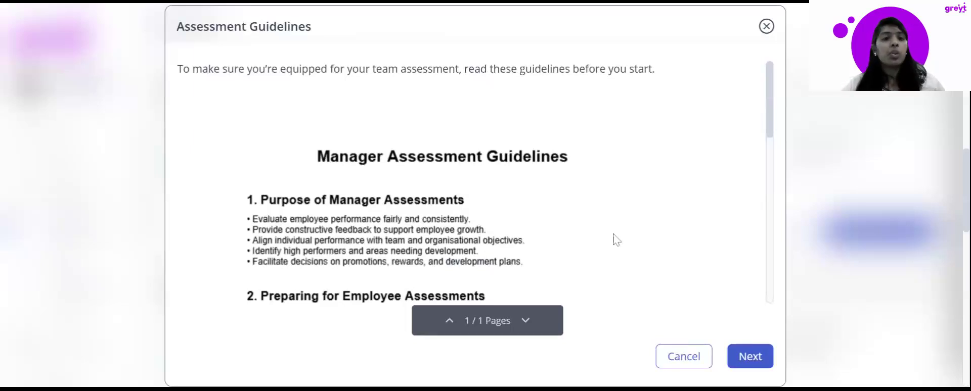
pyautogui.click(748, 358)
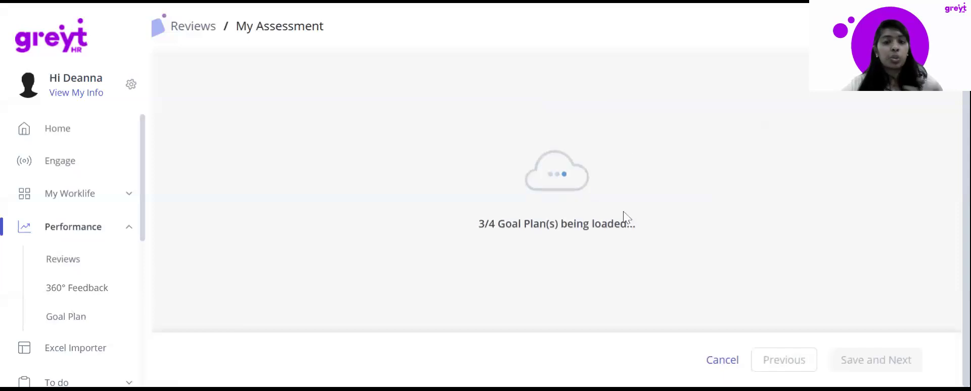
# Rate the Achieve Quarterly Revenue Target goal 3 (Average) and fill its comment with the reviewer's employee number
pyautogui.scroll(-1, 389, 248)
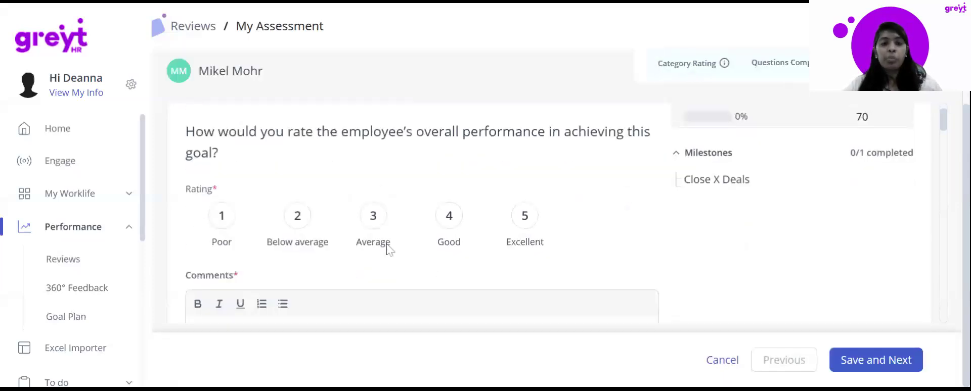
pyautogui.scroll(4, 381, 223)
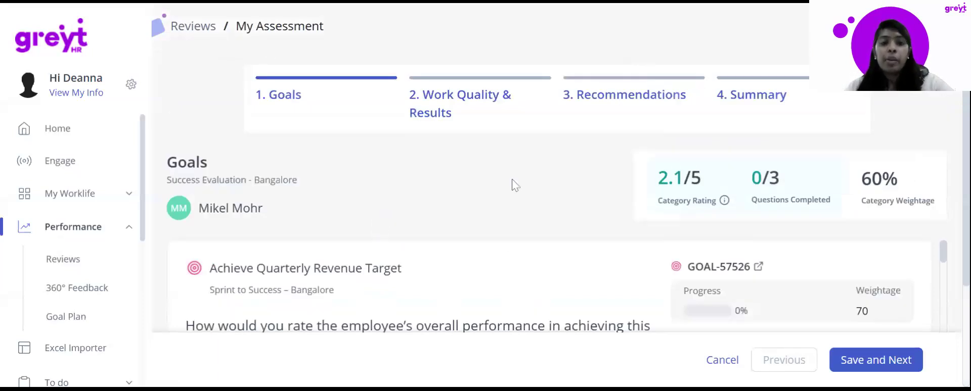
pyautogui.scroll(-3, 479, 228)
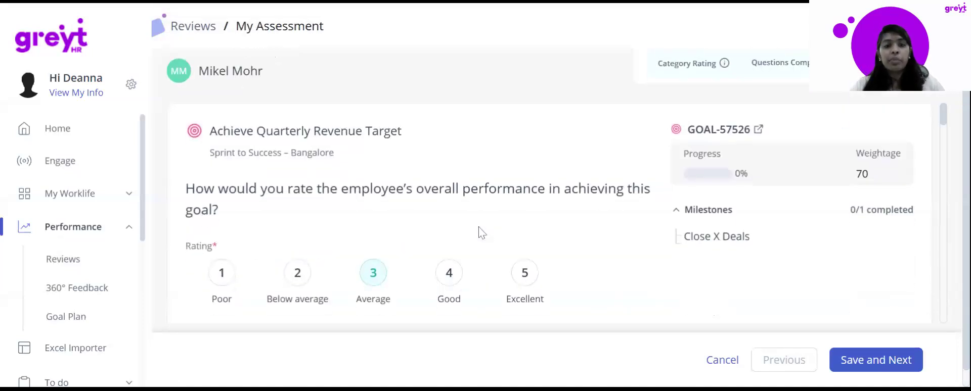
pyautogui.scroll(-1, 479, 235)
pyautogui.write('dssd')
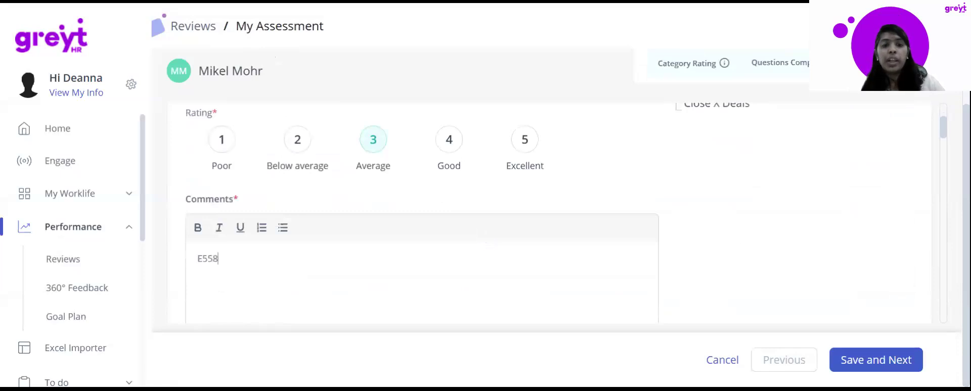
# Check the employee's self-assessment comment, and rate the Optimize Lead Generation & Nurturing goal 3 (Average) with a comment
pyautogui.scroll(-6, 480, 235)
pyautogui.scroll(-2, 422, 215)
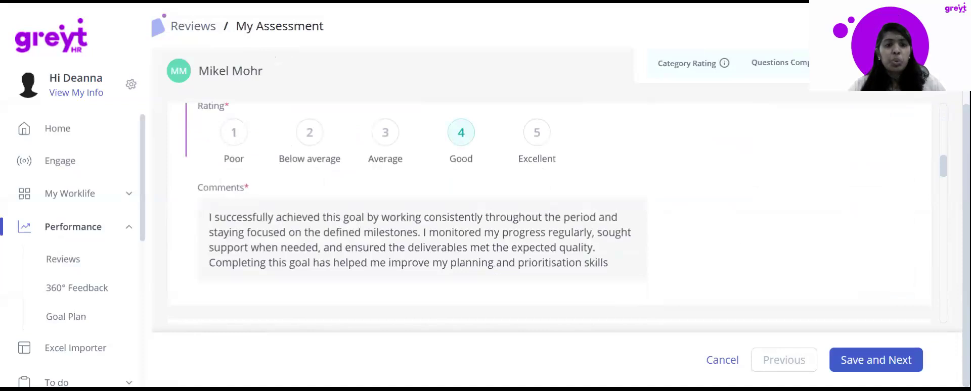
pyautogui.moveTo(209, 218); pyautogui.dragTo(299, 248)
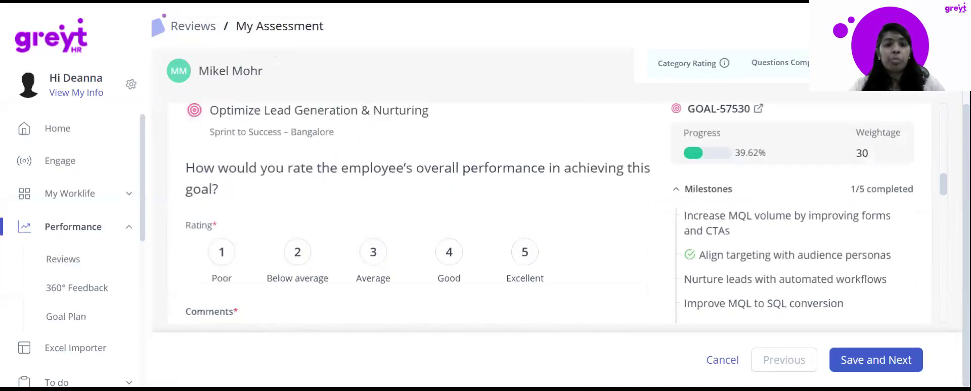
pyautogui.scroll(-3, 383, 146)
pyautogui.click(375, 263)
pyautogui.write('gssg')
# Rate the last goal, with the Recent result provide milestone, 3 (Average) with a comment, and save the Goals section
pyautogui.scroll(-5, 374, 263)
pyautogui.scroll(-3, 414, 213)
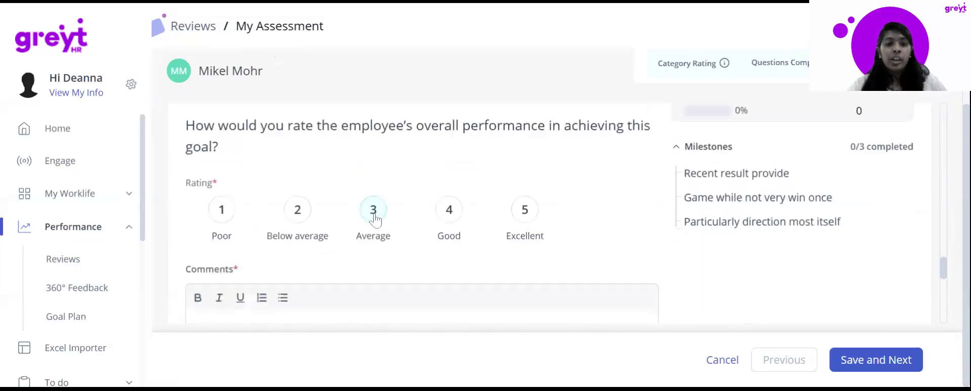
pyautogui.click(374, 210)
pyautogui.scroll(-2, 375, 218)
pyautogui.click(374, 233)
pyautogui.write('gfd')
pyautogui.scroll(-1, 375, 233)
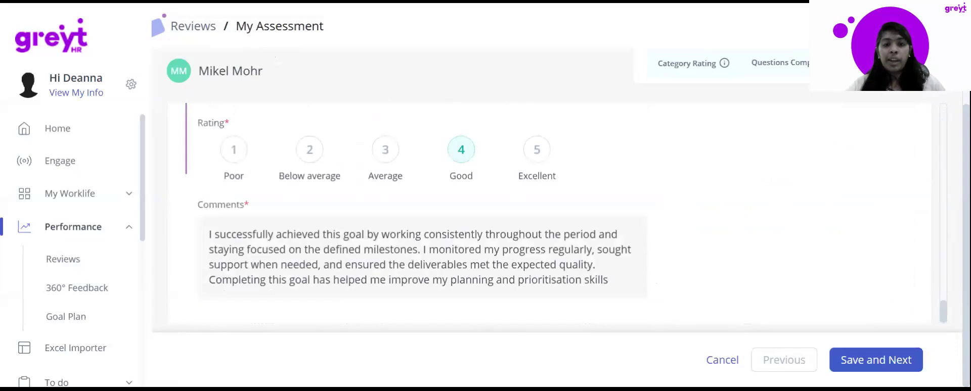
pyautogui.click(876, 360)
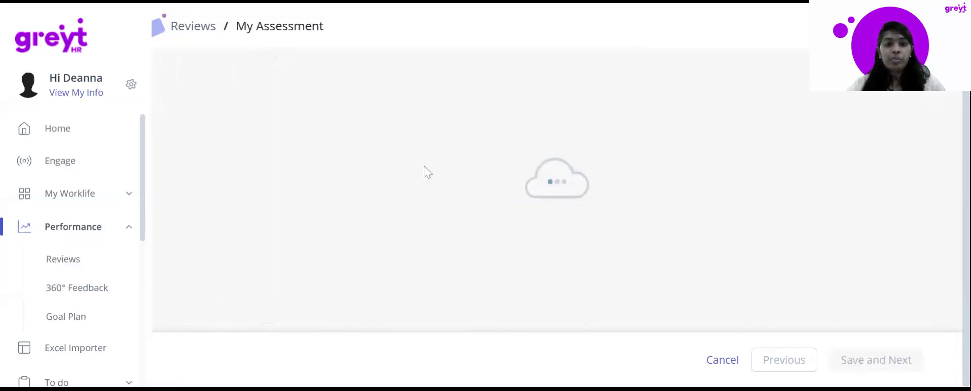
# Rate the first Work Quality & Results question 3 and fill its comment with the reviewer's employee number
pyautogui.scroll(2, 360, 309)
pyautogui.click(372, 309)
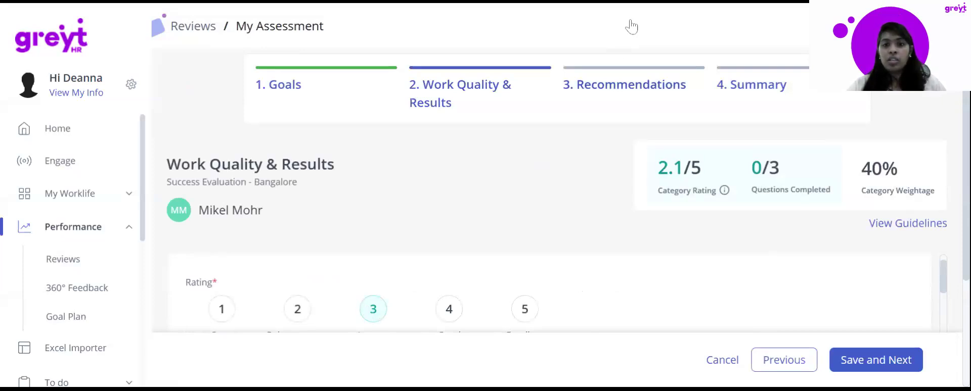
pyautogui.write('E558')
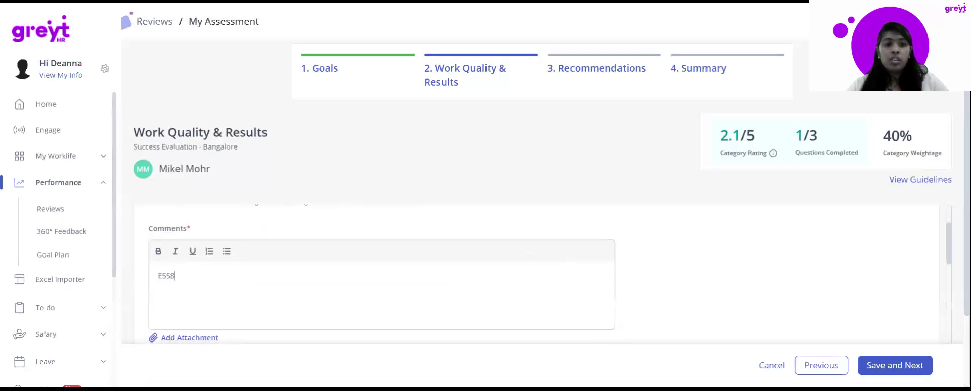
# Fill the comment for question 3, on the employee's ownership of deliverables, with the reviewer's employee number
pyautogui.scroll(-3, 432, 310)
pyautogui.scroll(-5, 432, 309)
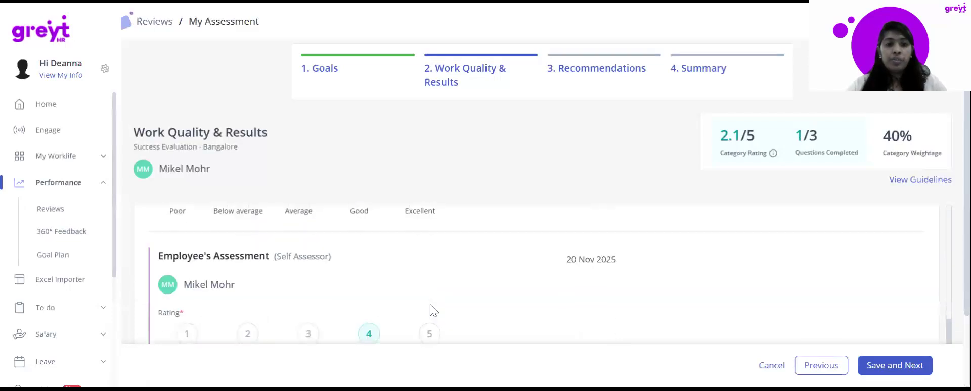
pyautogui.write('E558')
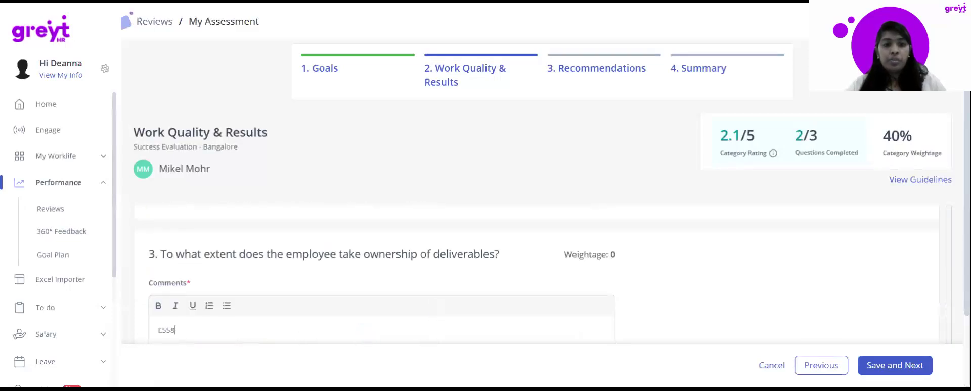
# Rate question 2, on the consistency of the employee's work quality, 5 (Excellent) and save the section to proceed to Recommendations
pyautogui.scroll(5, 414, 299)
pyautogui.click(415, 296)
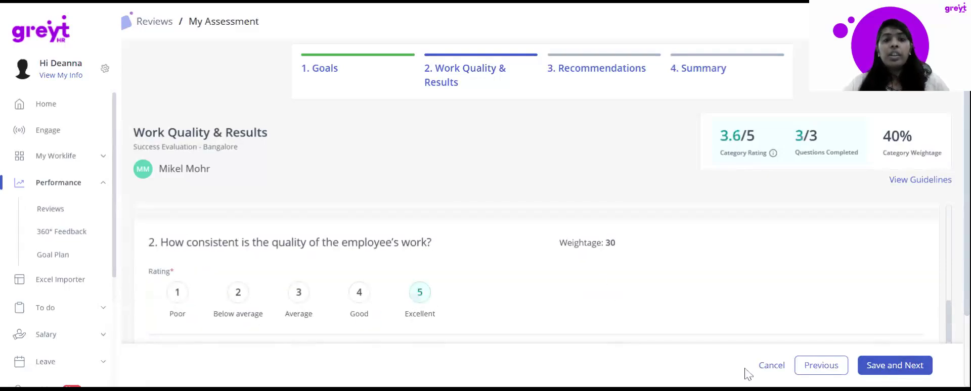
pyautogui.click(890, 377)
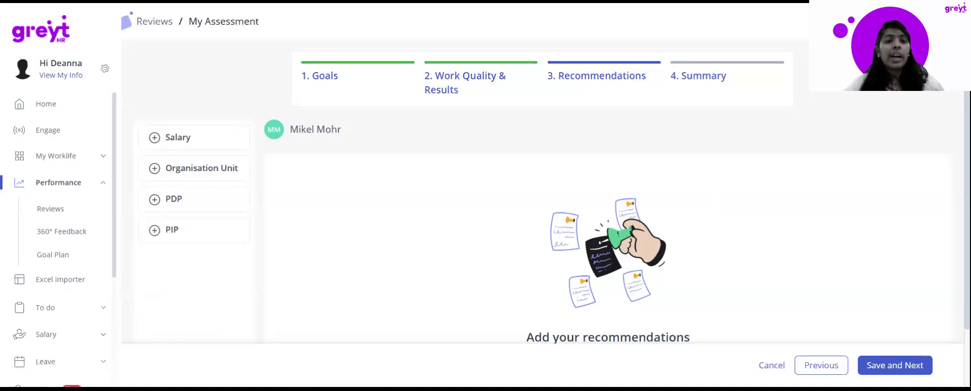
# Recommend a 30% salary increase, commenting "Goal achieved as expected. The employee demonstrated steady progress, handled responsibilities well, and ensured timely completion of all milestones"
pyautogui.click(231, 146)
pyautogui.scroll(-1, 494, 243)
pyautogui.scroll(1, 494, 244)
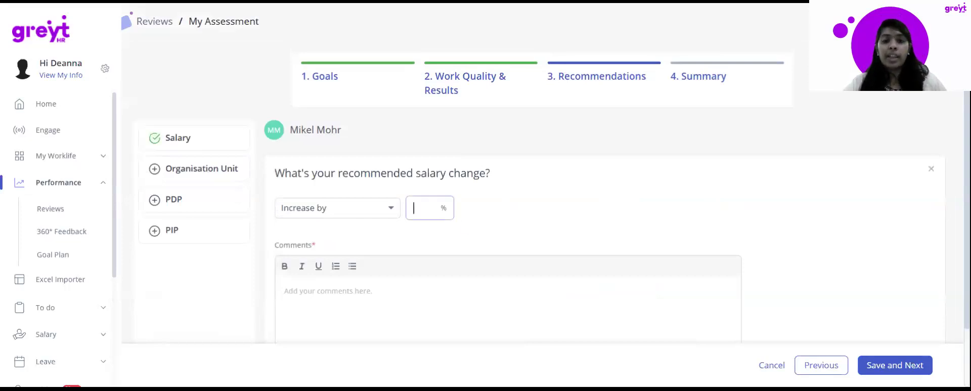
pyautogui.write('30')
pyautogui.click(405, 303)
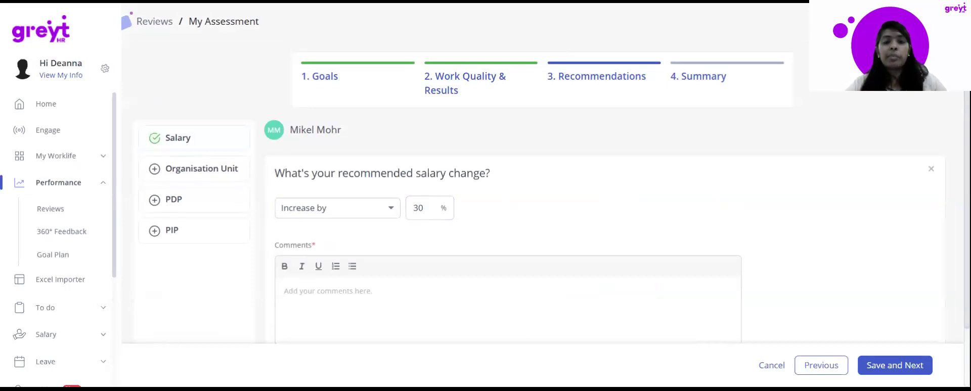
pyautogui.write('Goal achieved as expected. The employee demonstrated steady progress, handled responsibilities well, and ensured timely completion of all milestones')
pyautogui.scroll(-1, 192, 162)
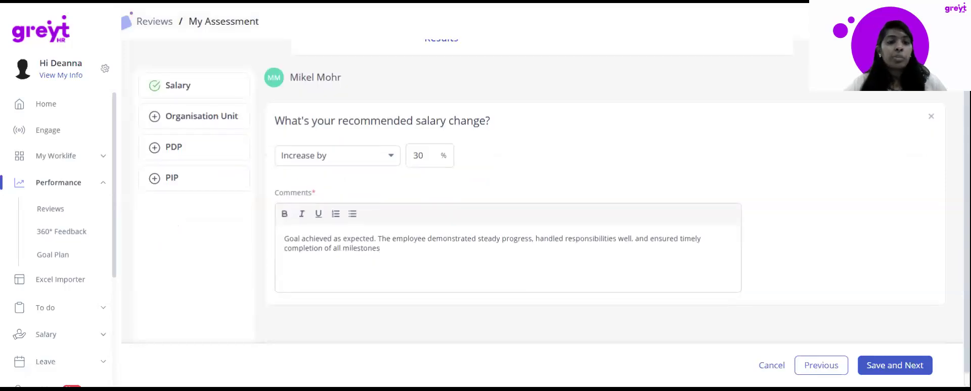
# Add an organisation unit recommendation that changes the employee's Designation to Lead
pyautogui.click(191, 130)
pyautogui.scroll(-2, 304, 213)
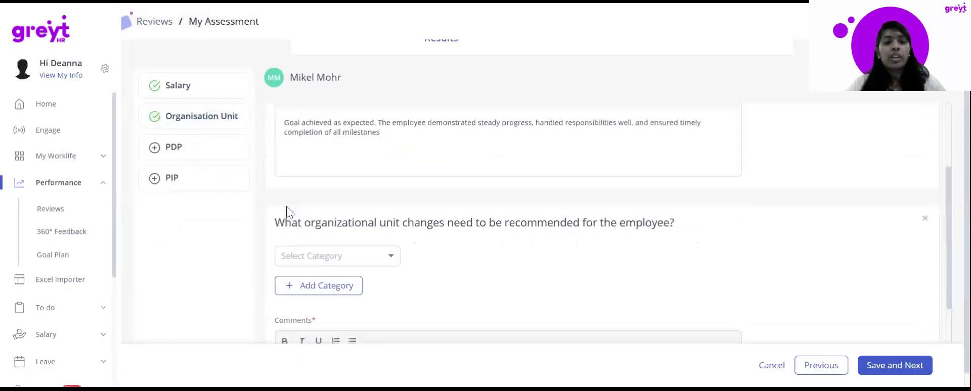
pyautogui.scroll(-1, 345, 278)
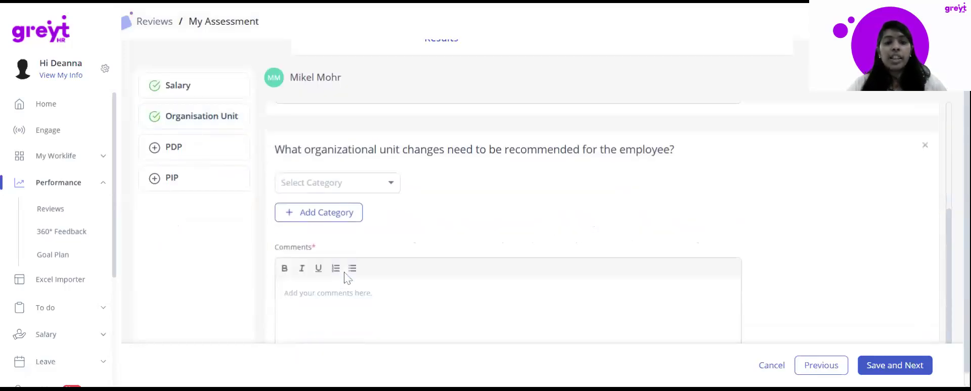
pyautogui.click(349, 183)
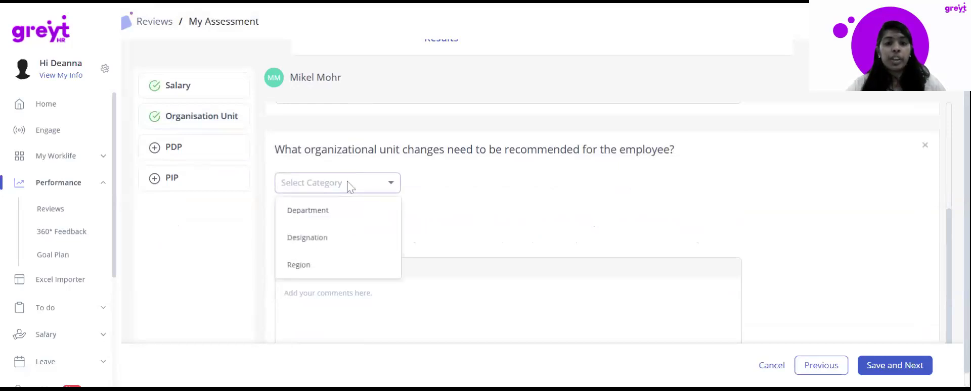
pyautogui.click(326, 238)
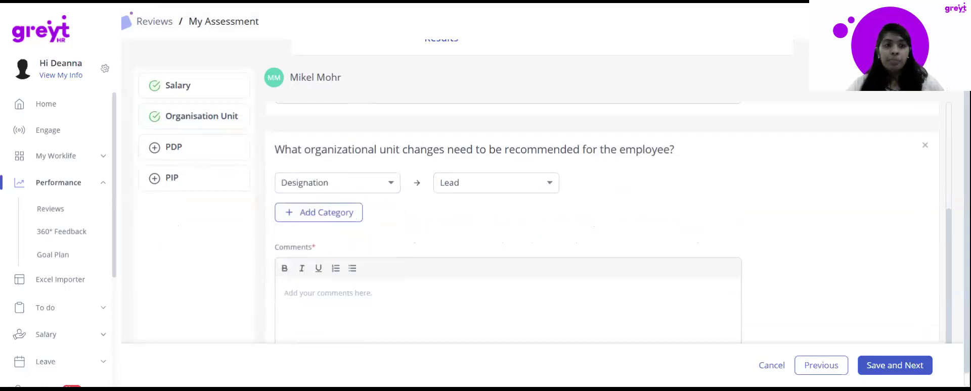
# Change the recommended designation to Director, commenting "Goal achieved as expected. The employee demonstrated steady progress, handled responsibilities well, and ensured timely completion of all milestones"
pyautogui.click(477, 183)
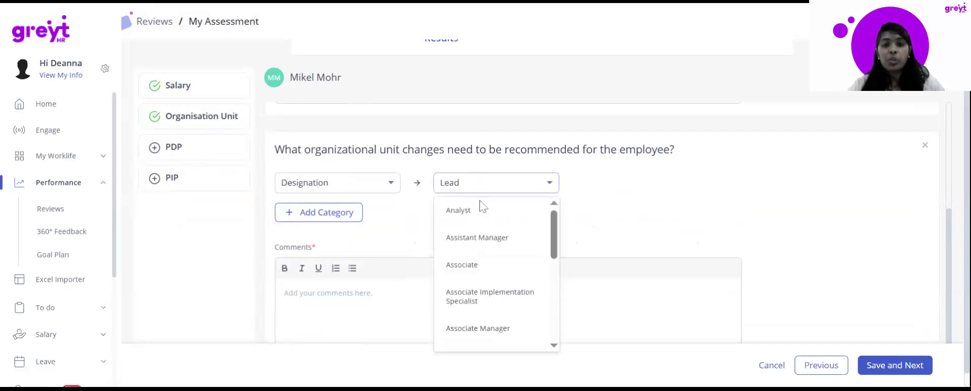
pyautogui.scroll(-3, 511, 283)
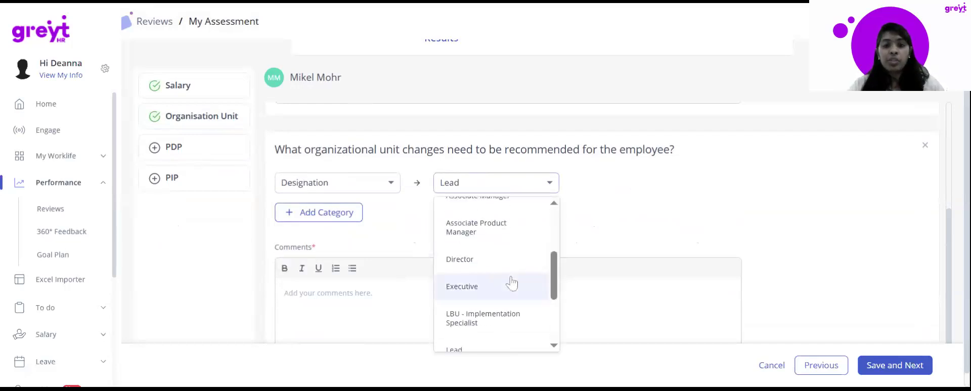
pyautogui.click(477, 263)
pyautogui.click(444, 295)
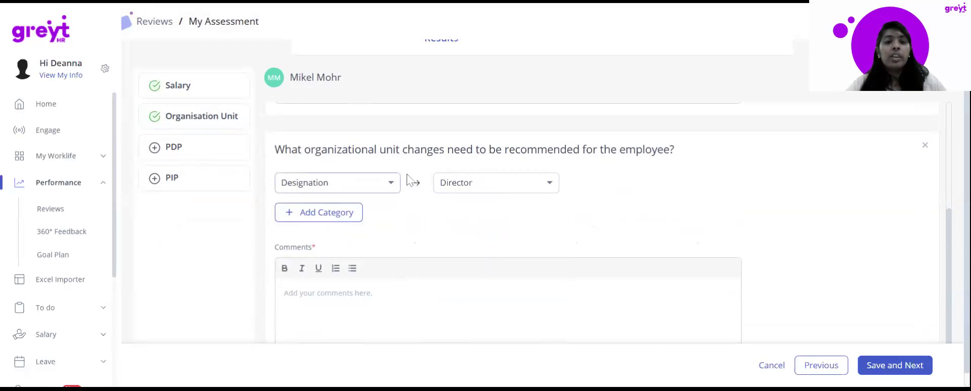
pyautogui.scroll(-1, 519, 210)
pyautogui.write('Goal achieved as expected. The employee demonstrated steady progress, handled responsibilities well, and ensured timely completion of all milestones')
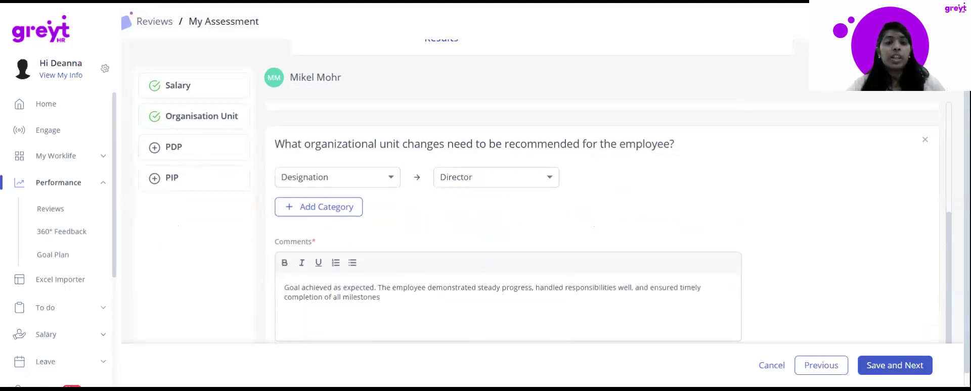
pyautogui.scroll(-3, 526, 212)
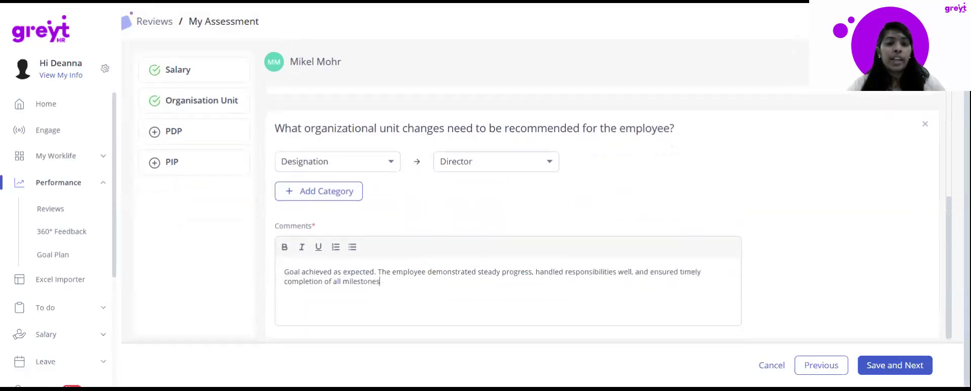
# Add a PDP (Personal Development Plan) recommendation with the comment "Courses" and save the section to proceed to Summary
pyautogui.click(192, 133)
pyautogui.scroll(-4, 295, 225)
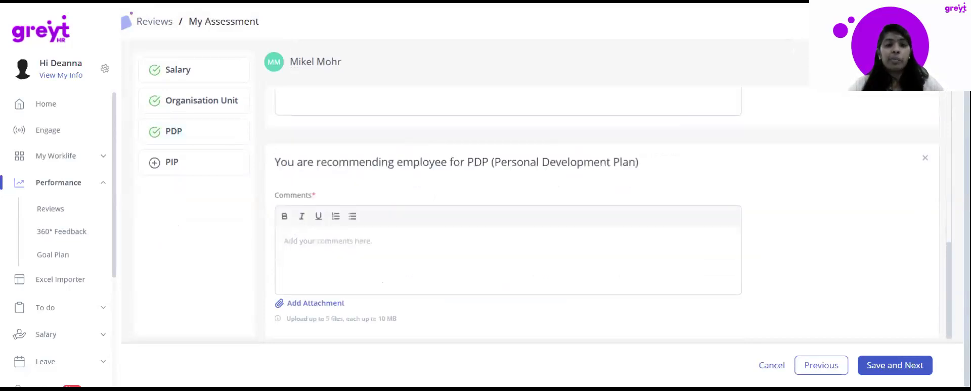
pyautogui.write('Courses')
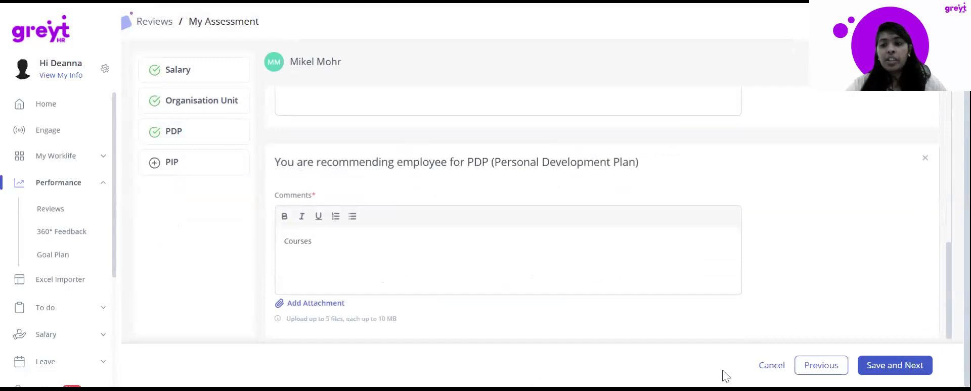
pyautogui.click(909, 368)
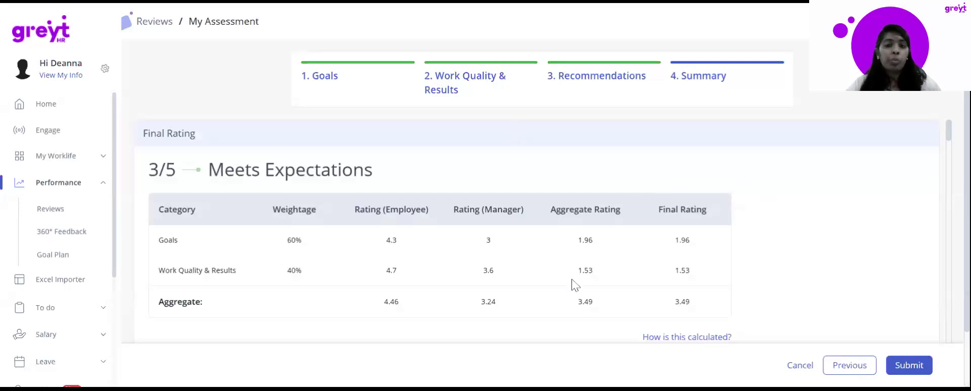
# Check the final rating and assessment details in the summary, and submit the manager's assessment with confirmation
pyautogui.scroll(-1, 507, 326)
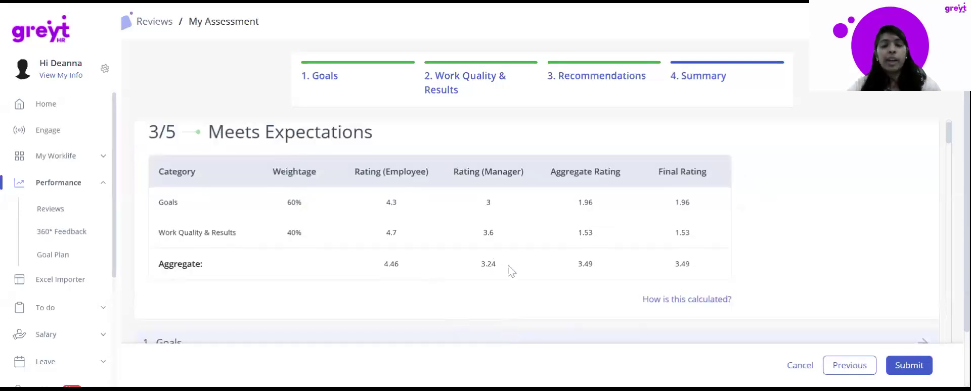
pyautogui.scroll(-1, 557, 281)
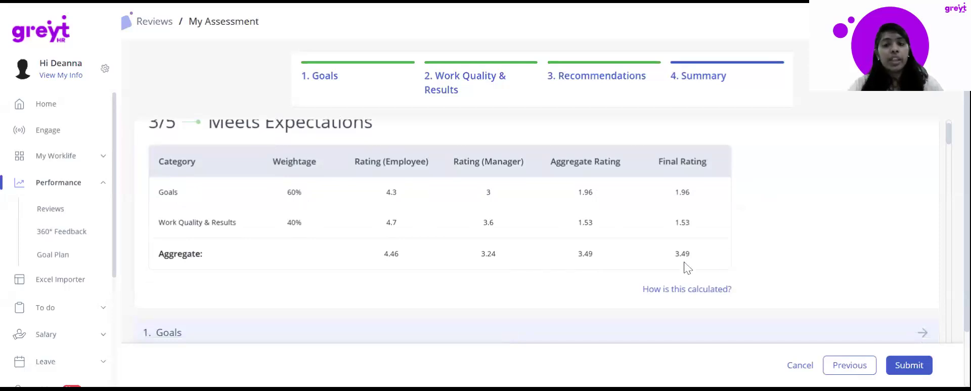
pyautogui.scroll(-10, 685, 268)
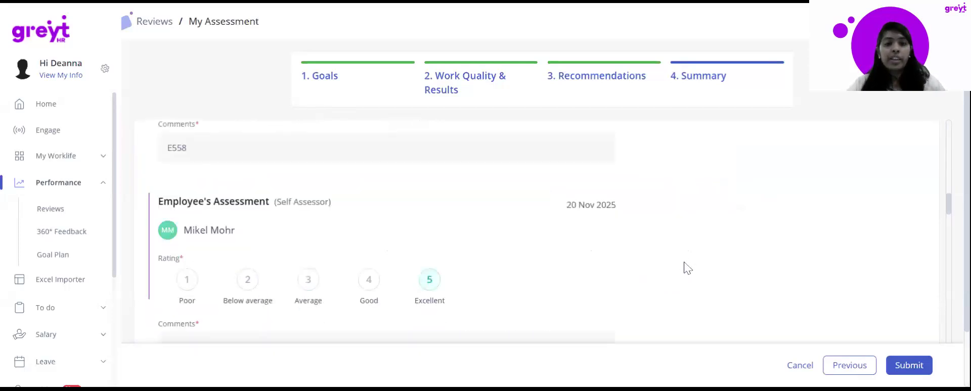
pyautogui.scroll(3, 685, 268)
pyautogui.click(907, 367)
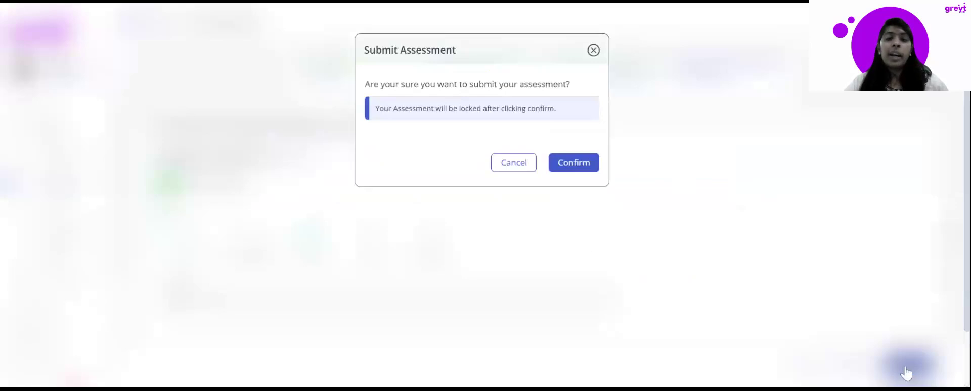
pyautogui.click(575, 164)
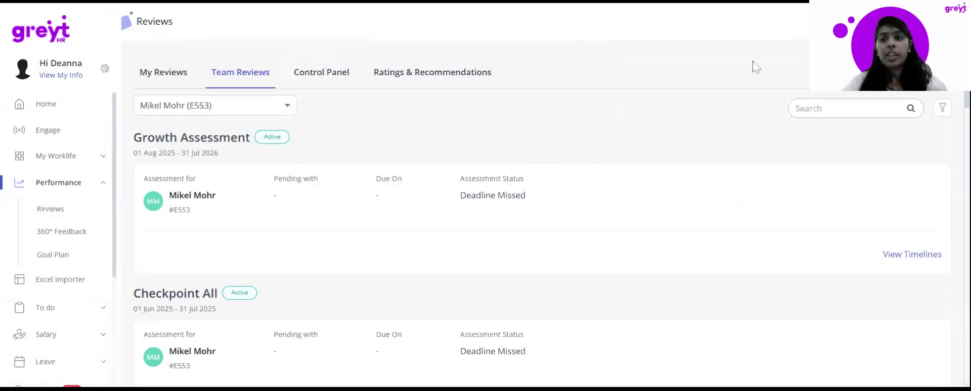
# Leave the manager's account and log in to the administrator account with the prefilled credentials
pyautogui.press('F5')
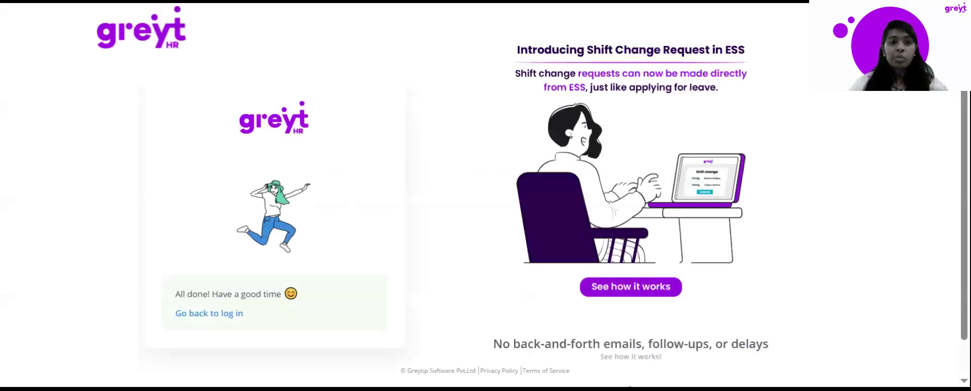
pyautogui.click(185, 321)
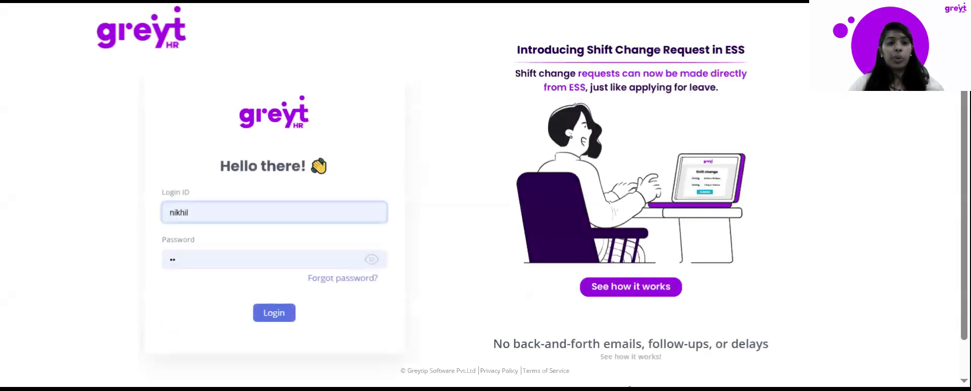
pyautogui.click(273, 314)
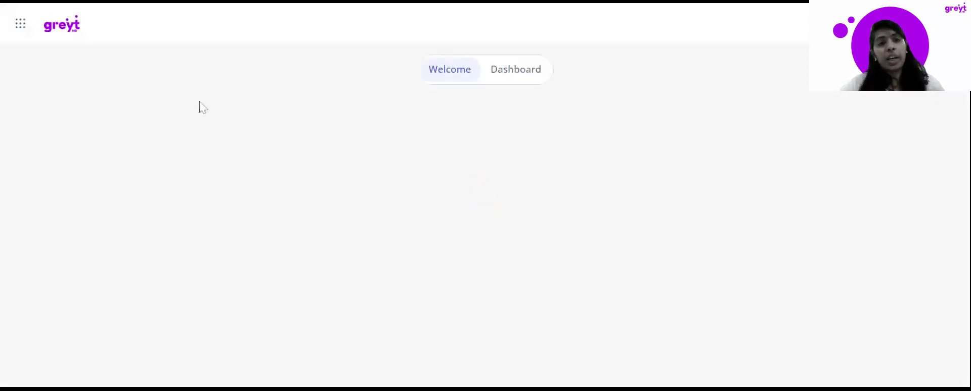
# Go to the review cycles in the Performance Management app
pyautogui.click(23, 29)
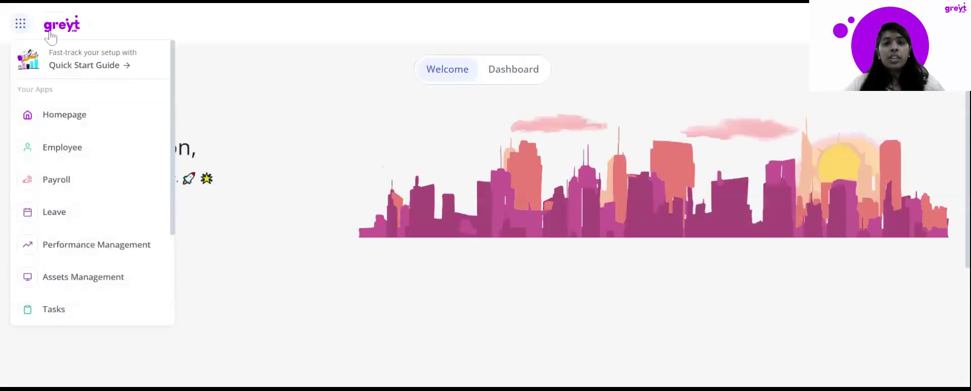
pyautogui.click(225, 80)
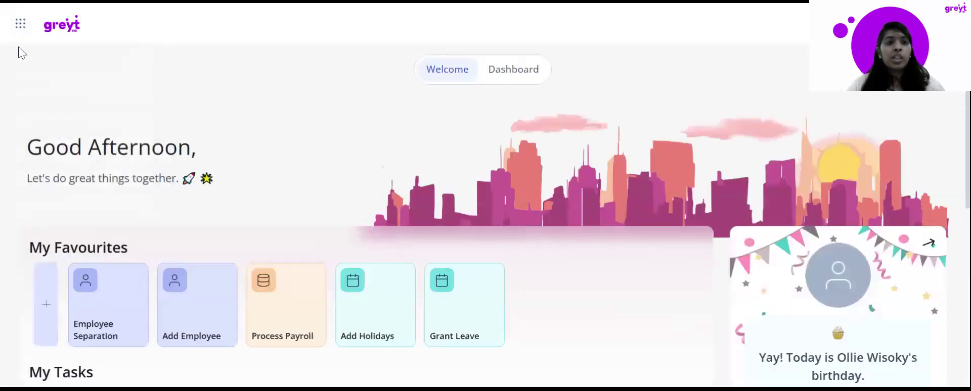
pyautogui.click(20, 24)
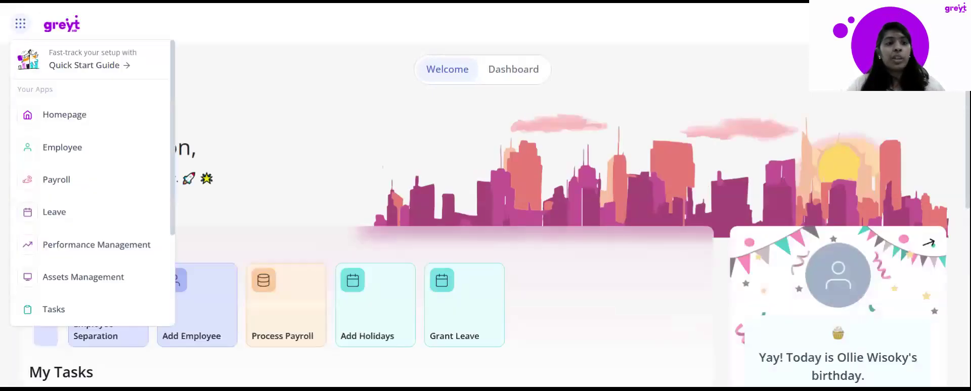
pyautogui.click(84, 245)
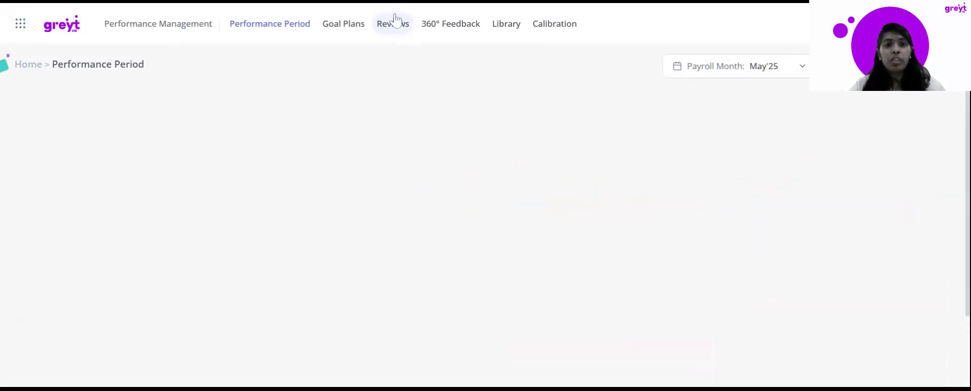
pyautogui.click(395, 20)
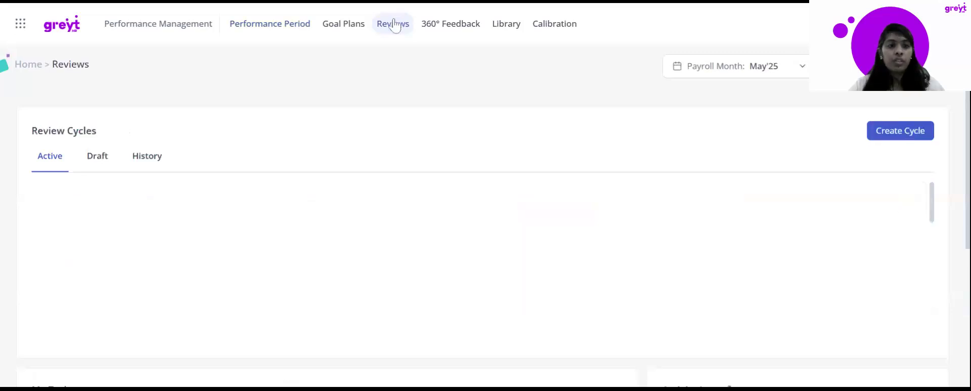
# Find the active Success Evaluation - Bangalore review cycle and open its details
pyautogui.scroll(-2, 362, 212)
pyautogui.scroll(-3, 362, 212)
pyautogui.click(383, 293)
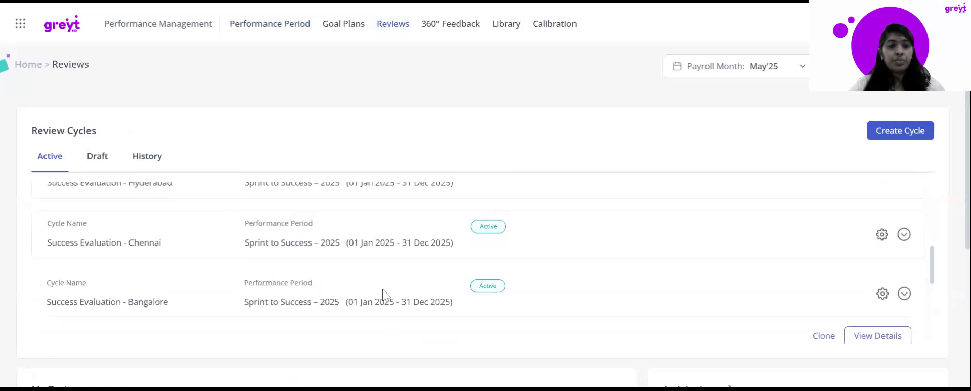
pyautogui.scroll(-1, 383, 294)
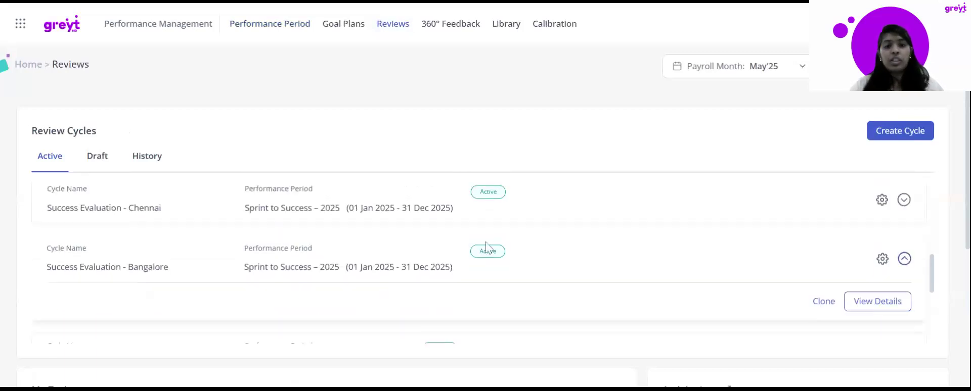
pyautogui.click(850, 301)
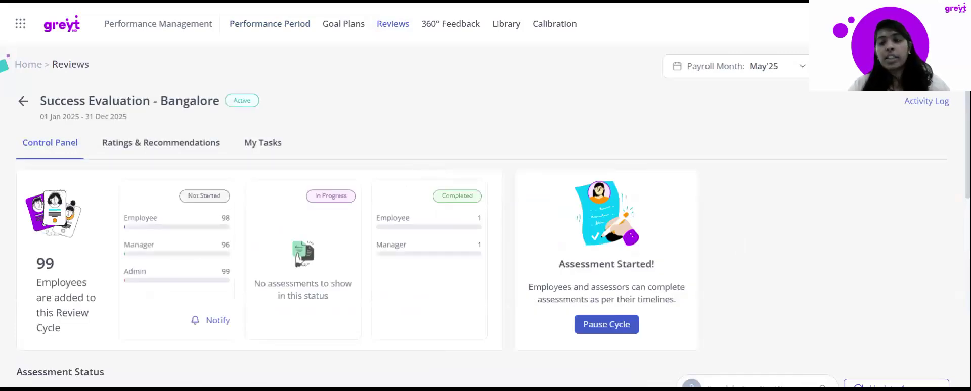
# Examine the cycle's assessment progress by assessor and the employee, manager and admin status of each listed employee
pyautogui.scroll(-1, 486, 218)
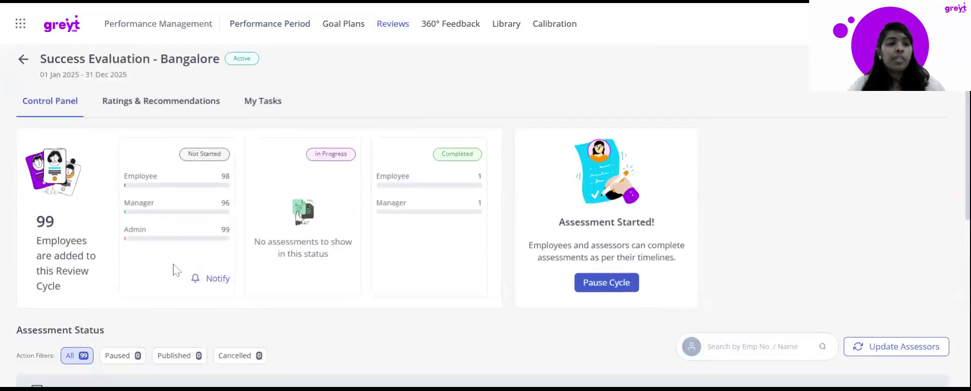
pyautogui.scroll(-1, 178, 273)
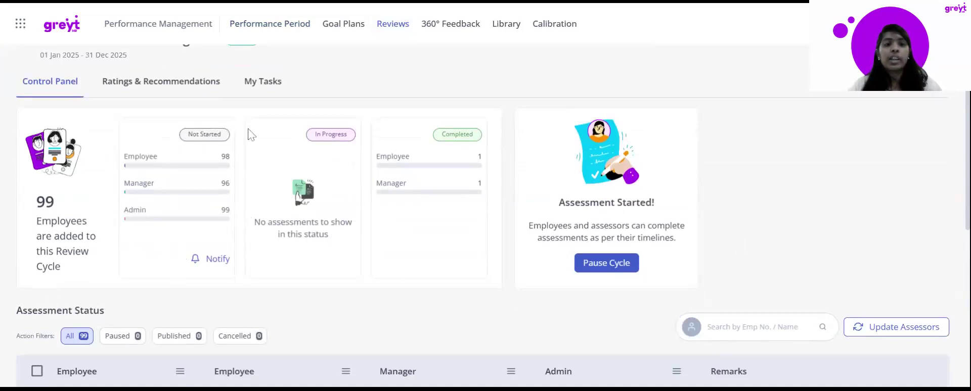
pyautogui.scroll(-5, 393, 226)
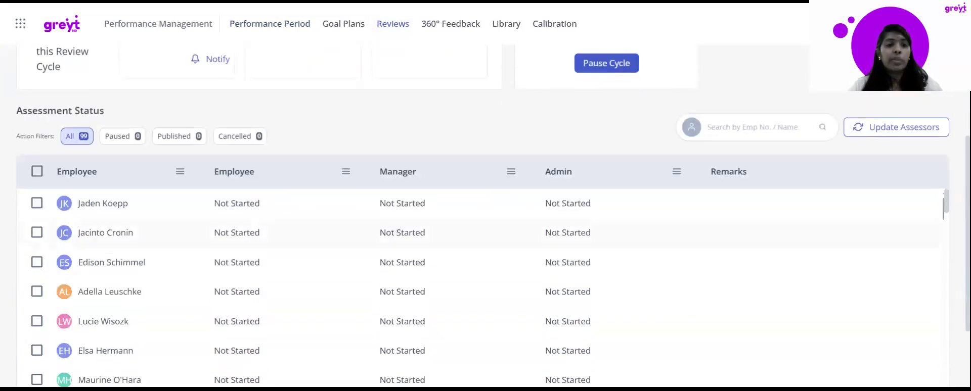
pyautogui.scroll(-1, 485, 134)
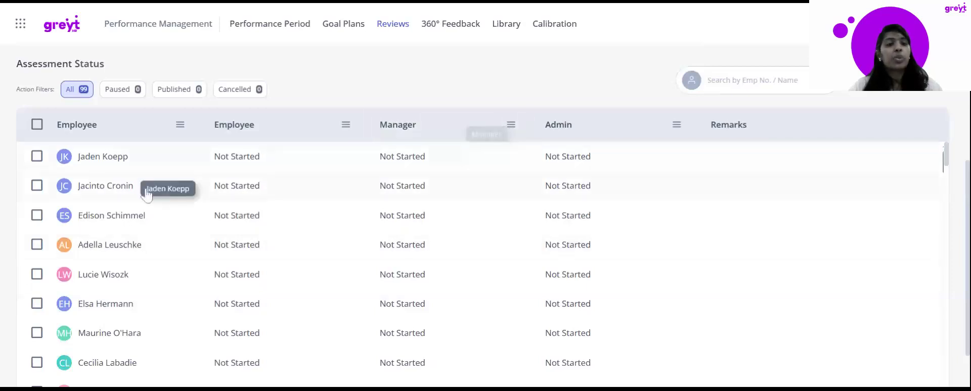
pyautogui.scroll(3, 146, 202)
pyautogui.scroll(-2, 147, 202)
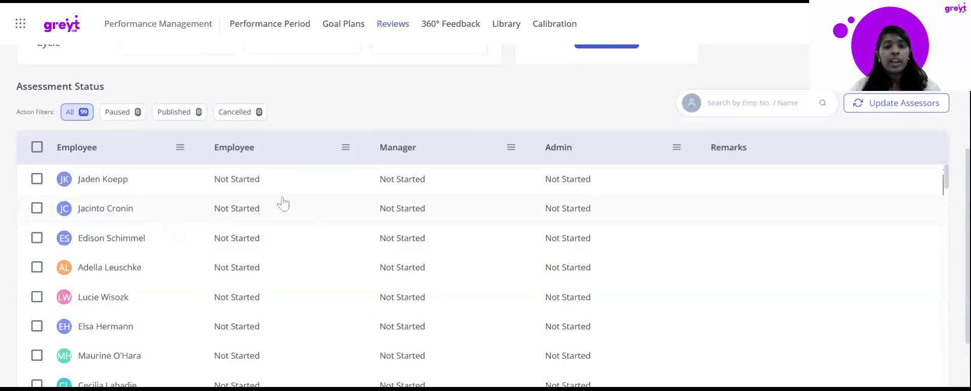
pyautogui.scroll(-5, 634, 209)
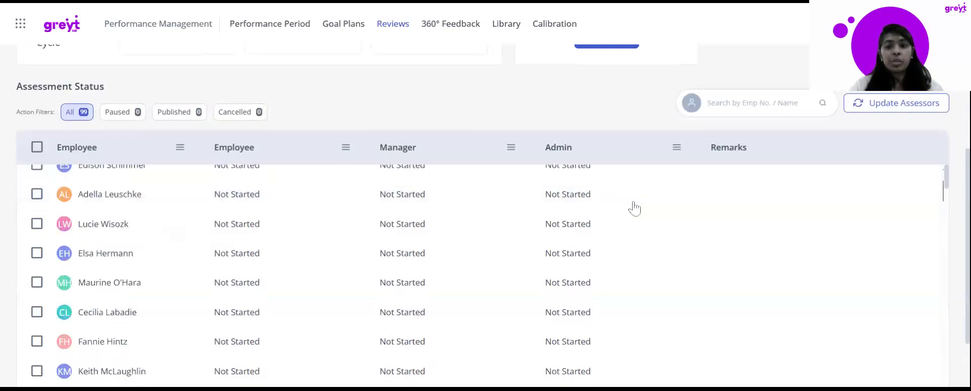
pyautogui.scroll(6, 584, 121)
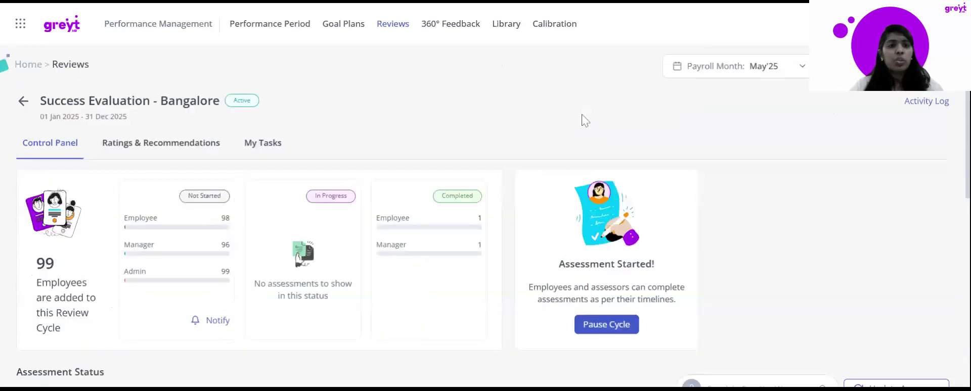
# Open the employee's pending review among the administrator's tasks and look over the ratings and comments on the goals
pyautogui.click(269, 146)
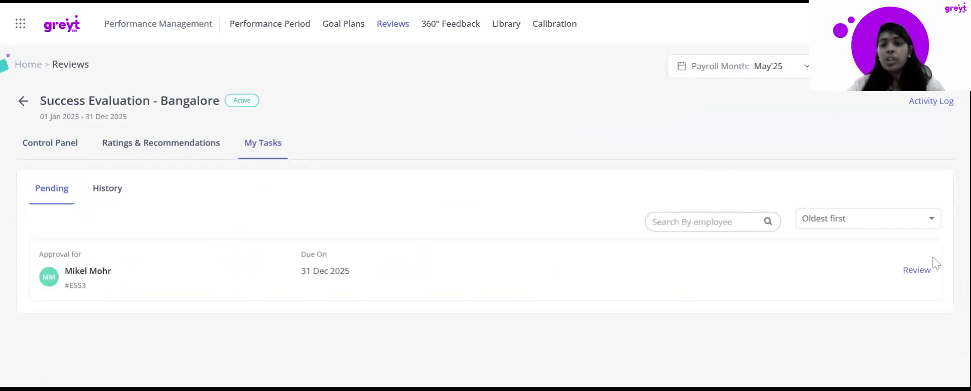
pyautogui.click(917, 270)
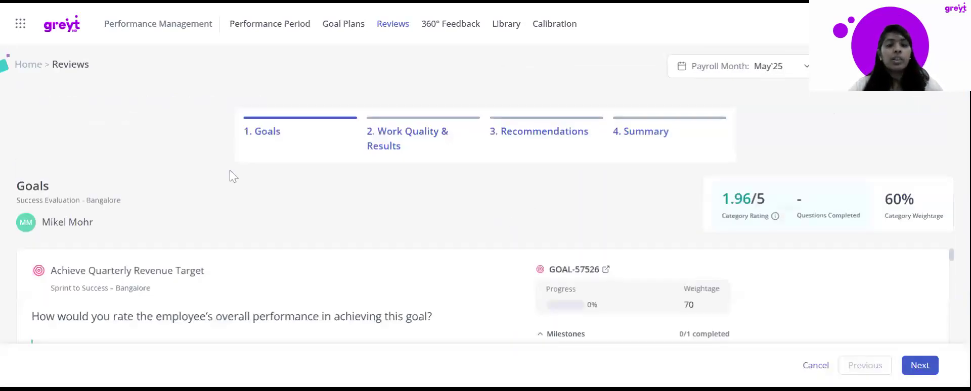
pyautogui.scroll(-5, 321, 317)
pyautogui.scroll(5, 320, 299)
pyautogui.scroll(-3, 320, 298)
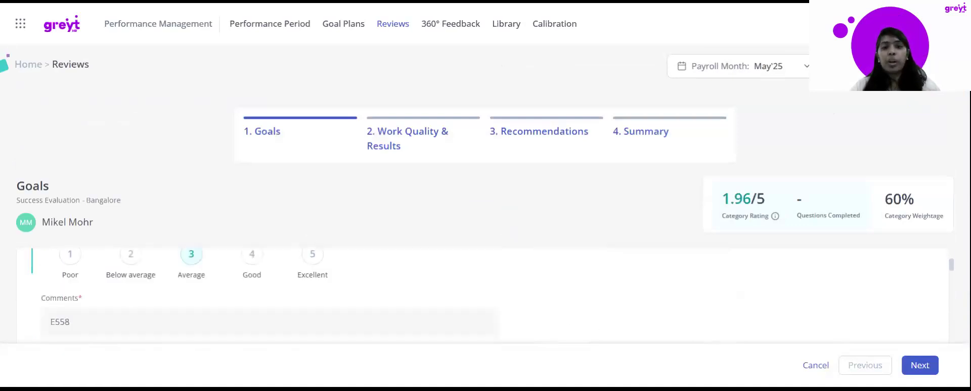
# Go to the Recommendations section of the employee's review and look over the manager's salary recommendation
pyautogui.click(506, 143)
pyautogui.scroll(-1, 439, 222)
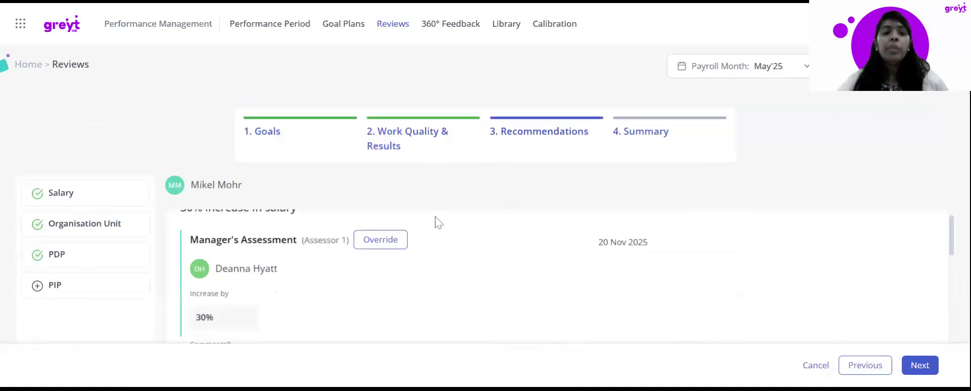
pyautogui.scroll(1, 377, 259)
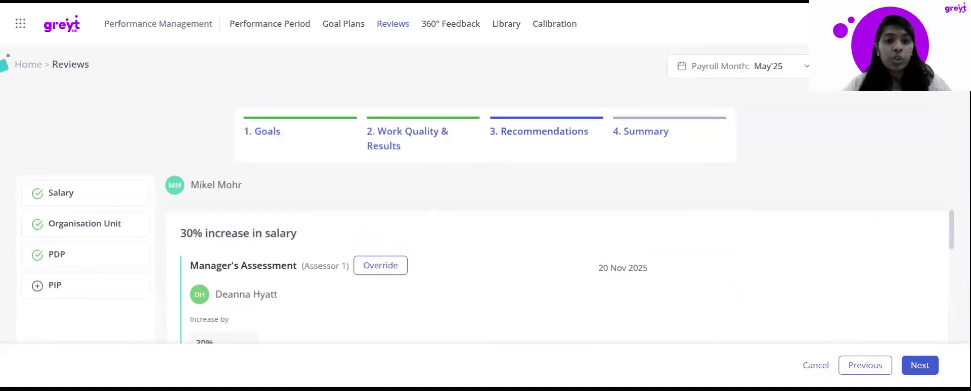
pyautogui.scroll(-1, 557, 278)
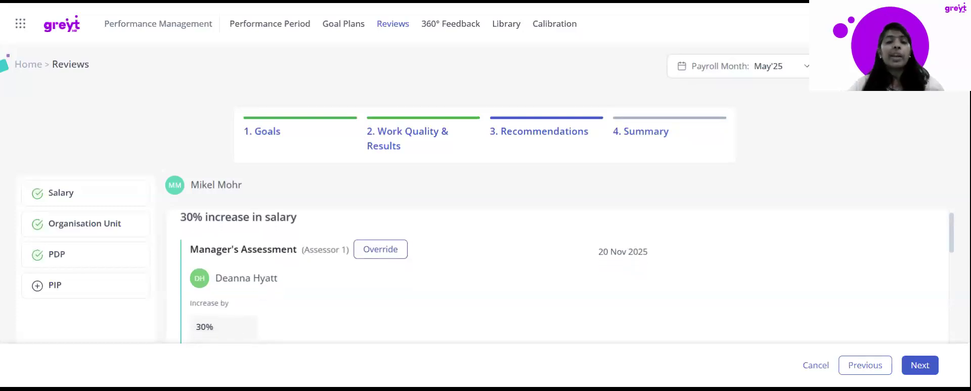
pyautogui.scroll(-2, 387, 253)
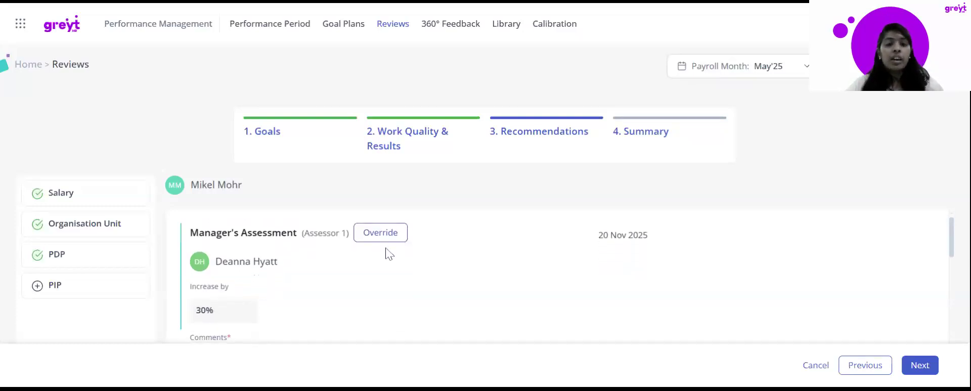
pyautogui.scroll(1, 387, 253)
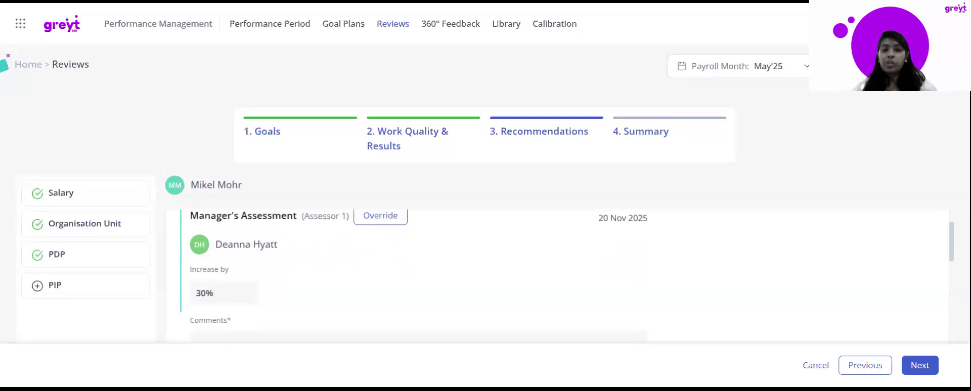
# Override the manager's salary recommendation with an increase of 20% and save the change
pyautogui.click(381, 217)
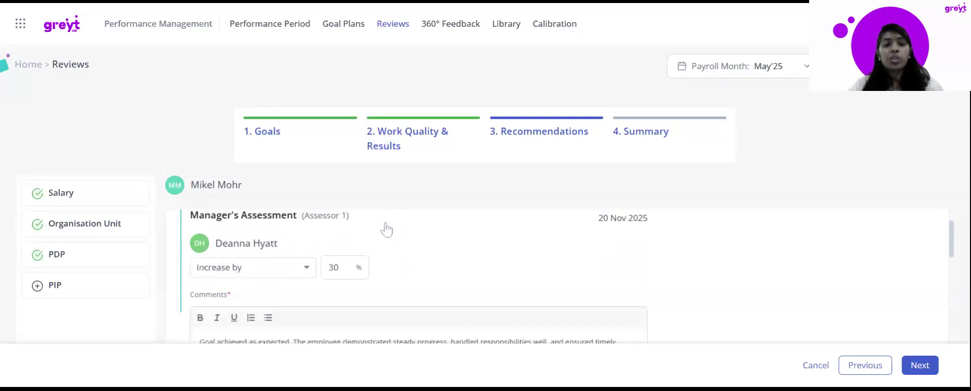
pyautogui.click(348, 275)
pyautogui.press('BackSpace')
pyautogui.press('BackSpace')
pyautogui.write('20')
pyautogui.scroll(-2, 495, 285)
pyautogui.scroll(1, 495, 285)
pyautogui.scroll(-1, 500, 291)
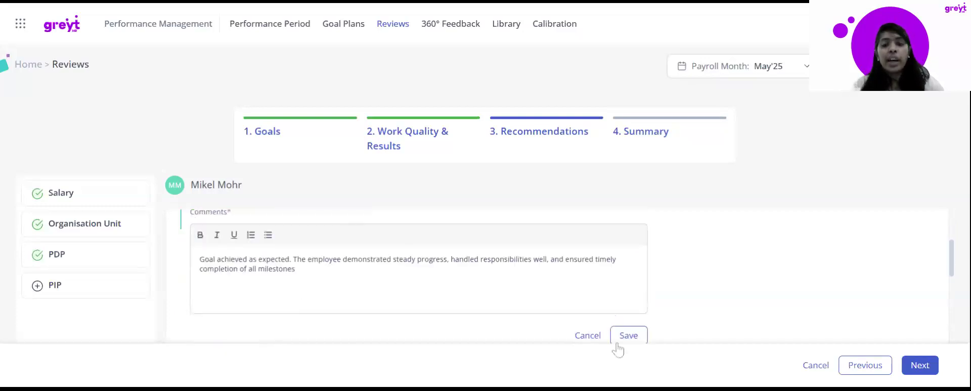
pyautogui.click(625, 335)
# Look through the remaining recommendations and the assessment summary, and approve the employee's assessment with confirmation
pyautogui.scroll(-4, 653, 292)
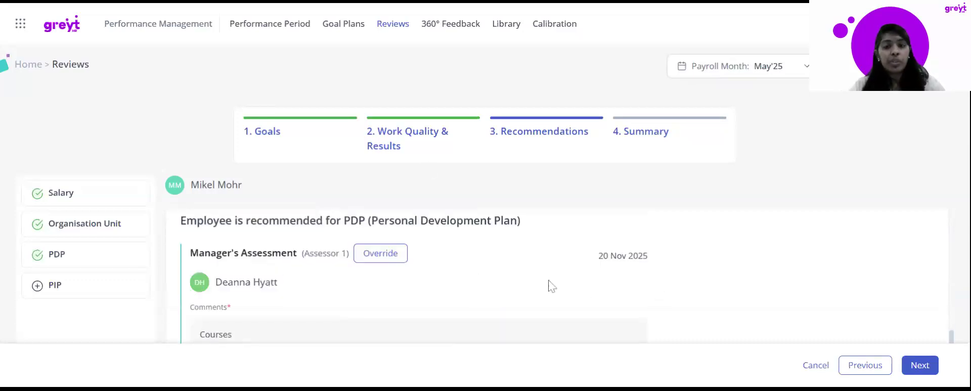
pyautogui.click(909, 372)
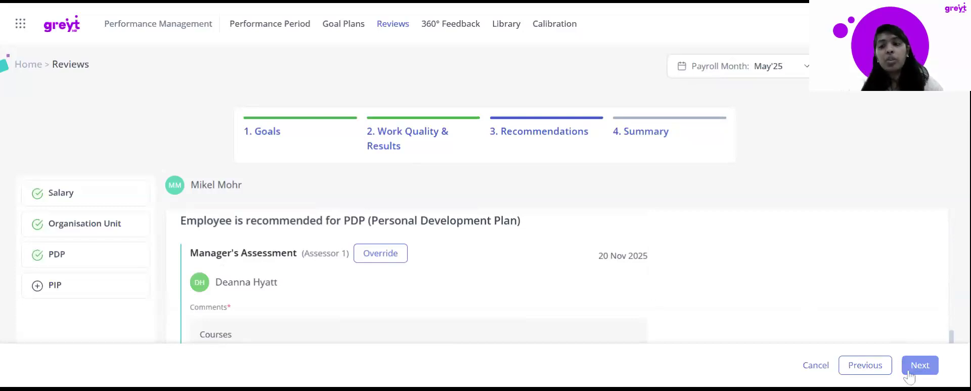
pyautogui.scroll(-4, 708, 283)
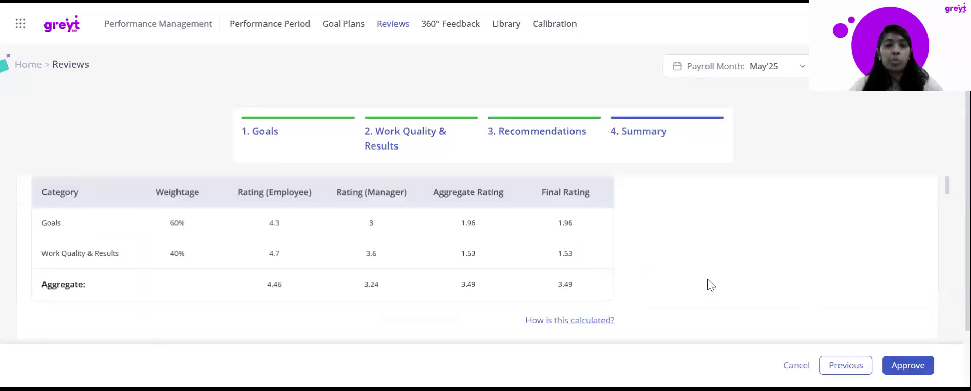
pyautogui.scroll(-10, 708, 282)
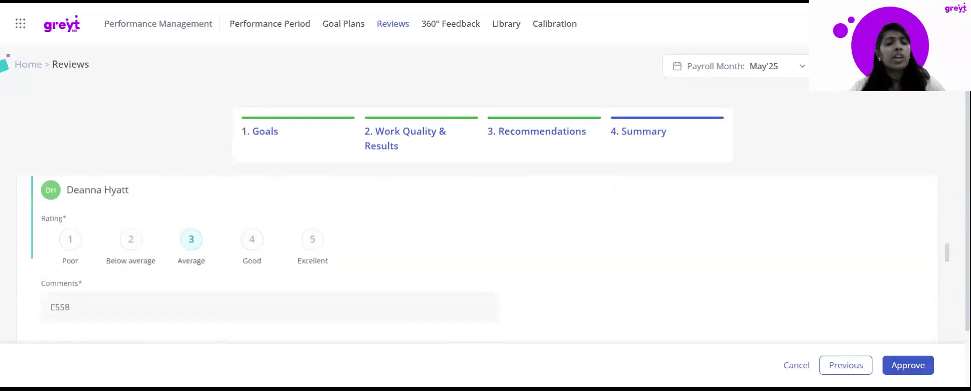
pyautogui.scroll(-5, 708, 282)
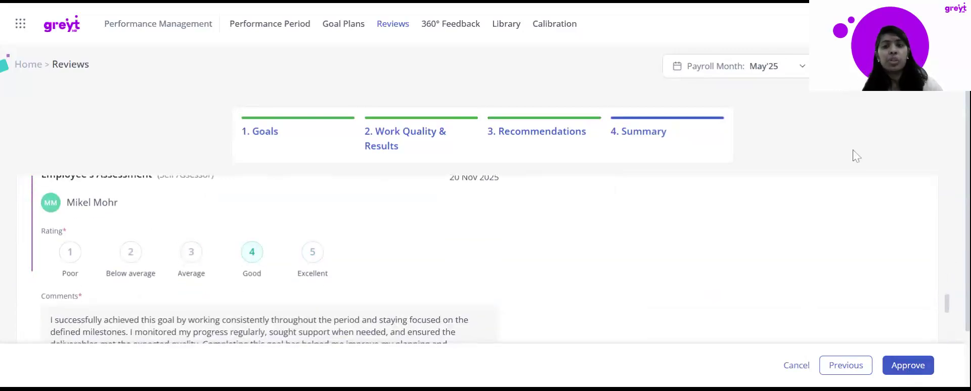
pyautogui.click(893, 372)
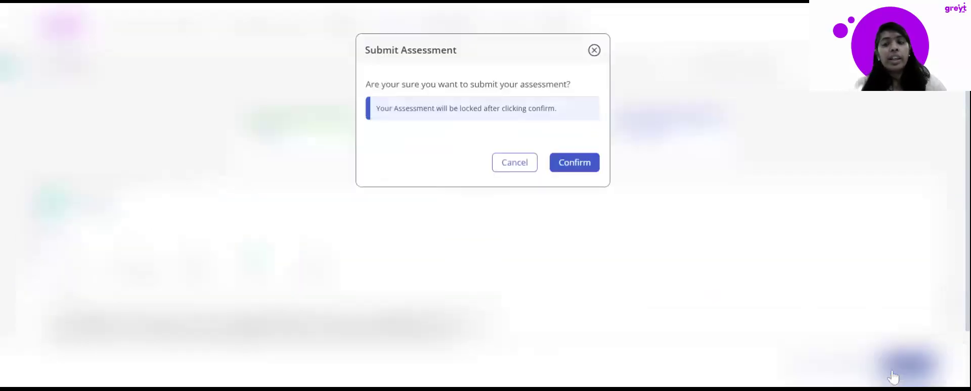
pyautogui.click(577, 170)
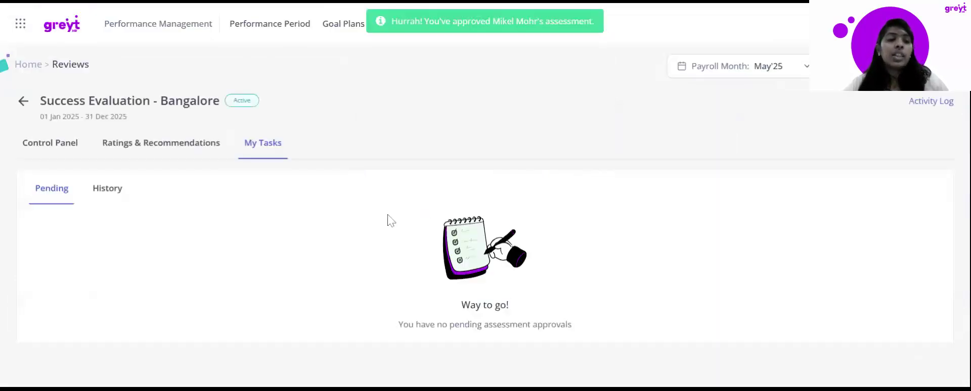
# Leave the review cycle and open the details of the active Success Calibration policy under Calibration
pyautogui.click(22, 102)
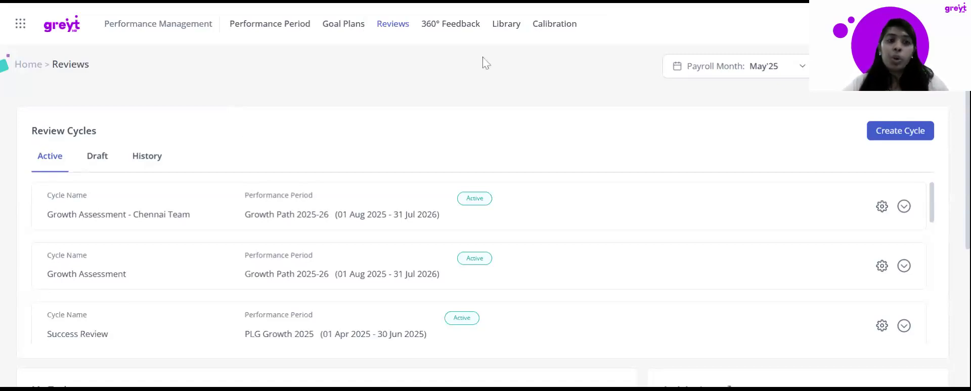
pyautogui.click(555, 25)
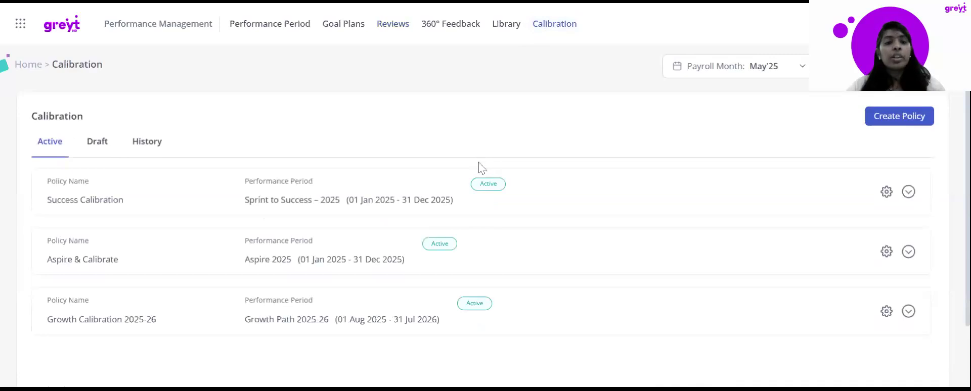
pyautogui.click(478, 199)
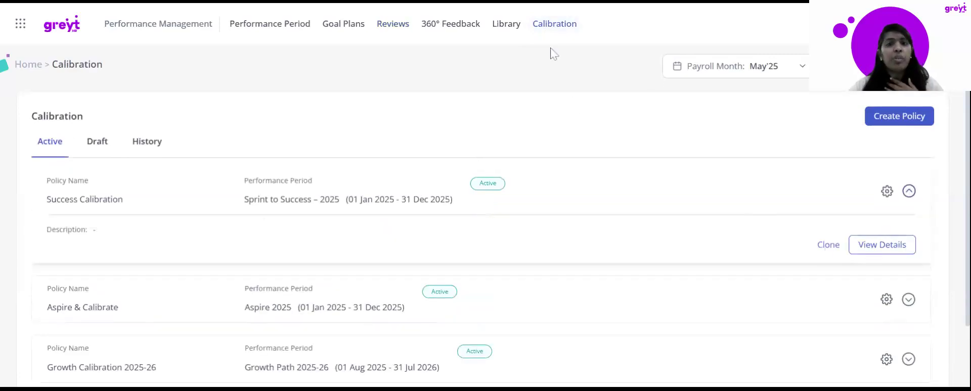
pyautogui.click(878, 250)
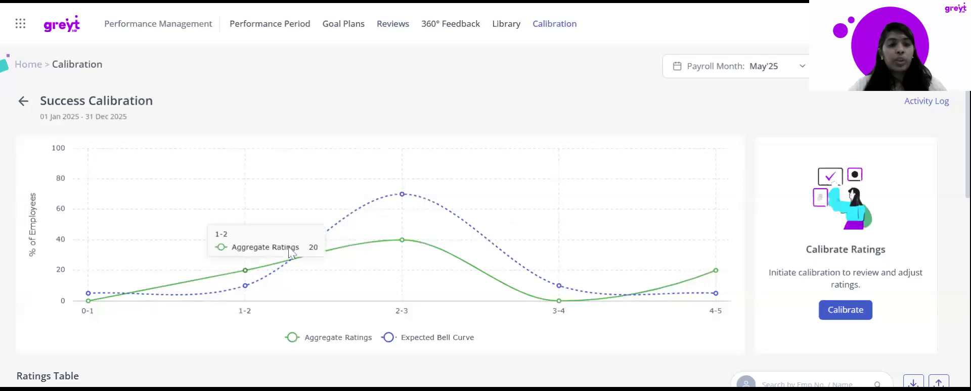
# Check the calibration policy's method and its distribution percentages per rating range, and close the policy view
pyautogui.scroll(-6, 291, 253)
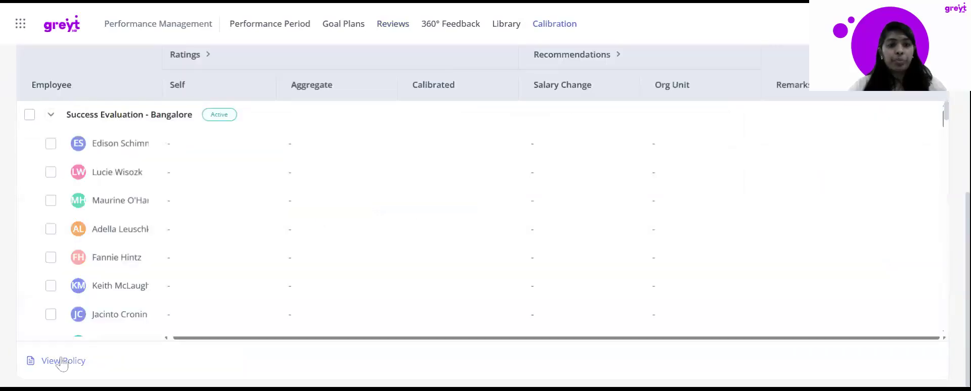
pyautogui.click(61, 360)
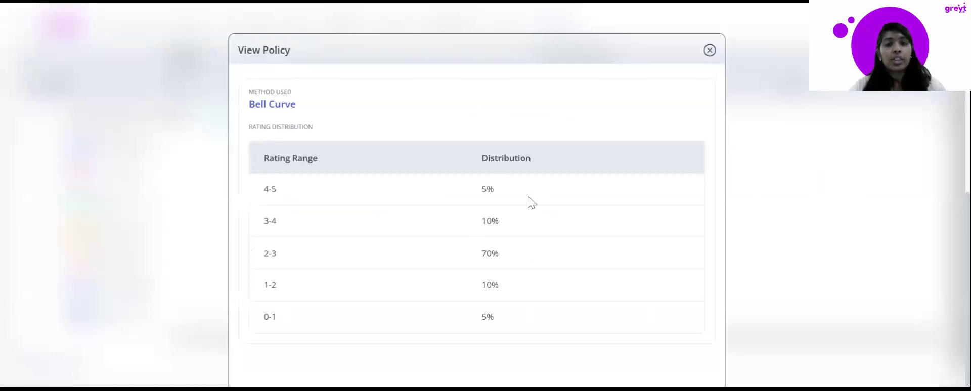
pyautogui.scroll(-1, 469, 207)
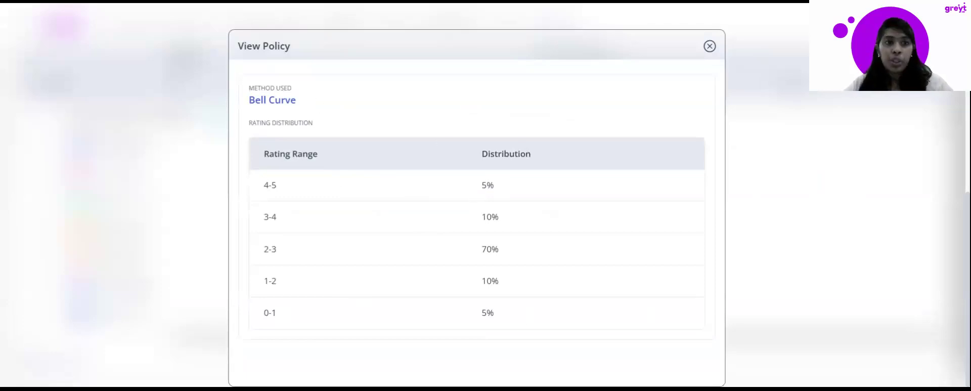
pyautogui.click(710, 47)
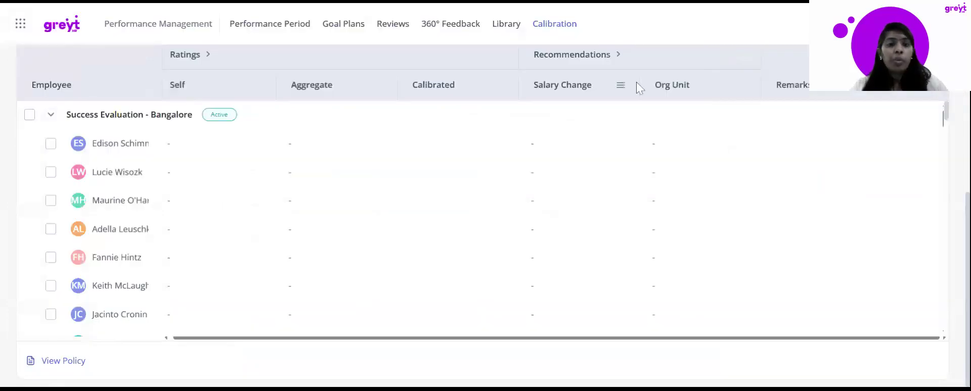
# Look over the bell curve, and in the ratings table collapse Success Evaluation - Bangalore and expand Success Evaluation - Chennai
pyautogui.scroll(5, 636, 84)
pyautogui.scroll(-1, 636, 88)
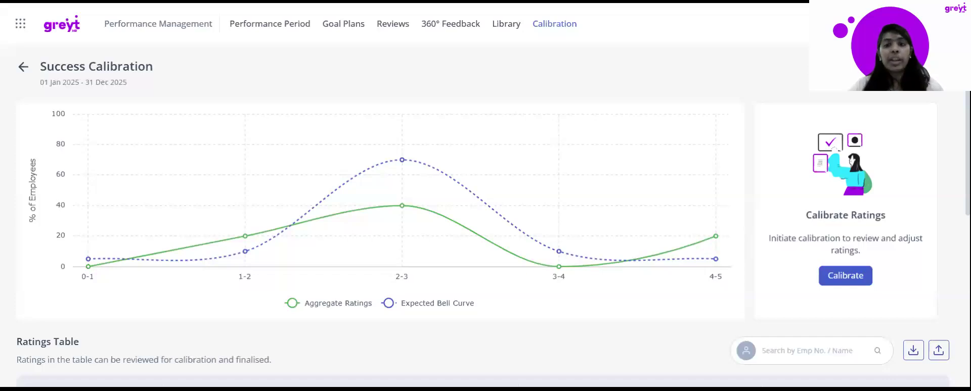
pyautogui.scroll(-3, 508, 247)
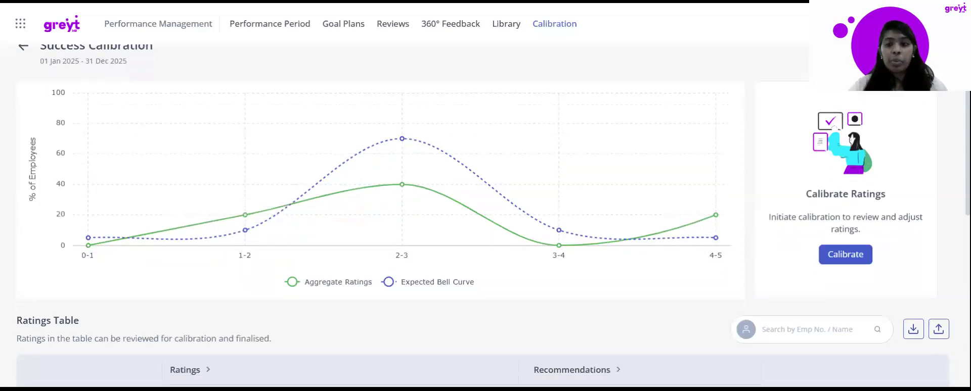
pyautogui.scroll(-5, 508, 247)
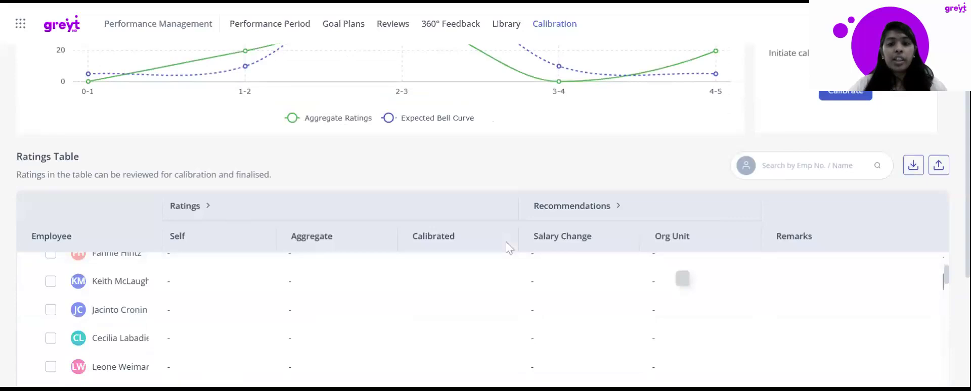
pyautogui.scroll(3, 83, 219)
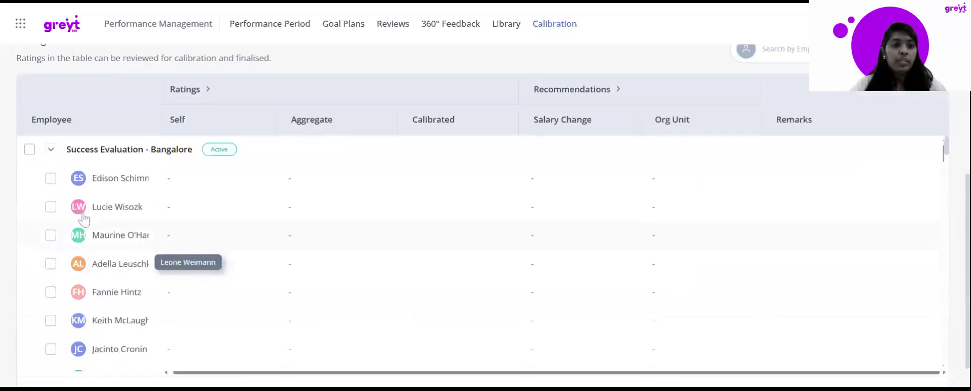
pyautogui.click(51, 150)
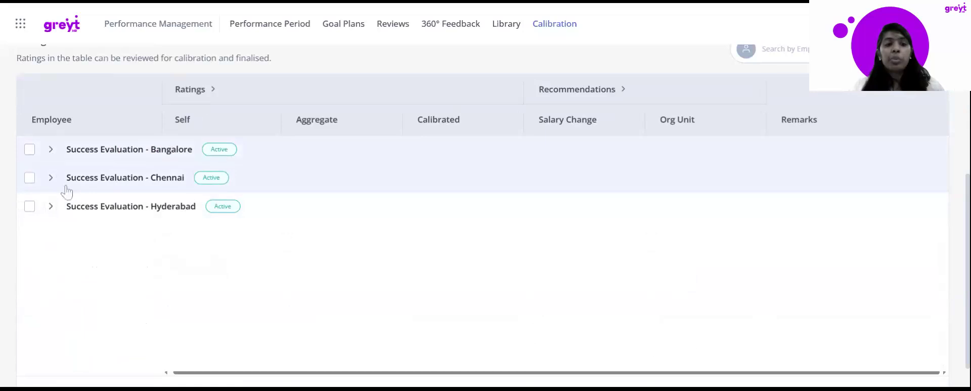
pyautogui.click(51, 180)
pyautogui.click(52, 181)
pyautogui.click(51, 179)
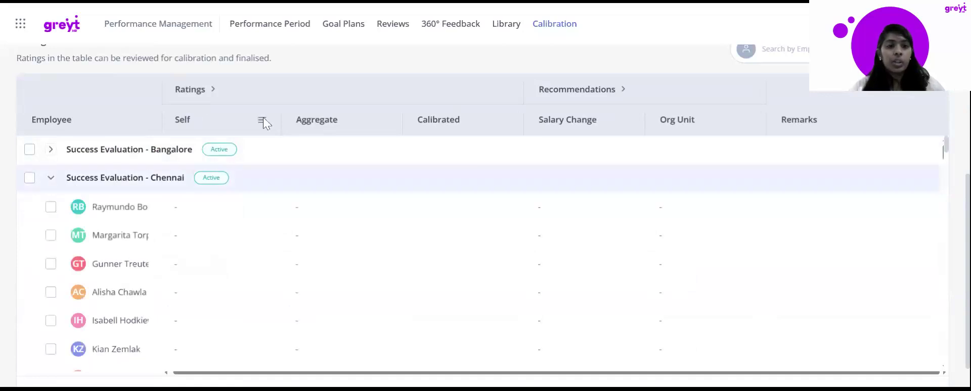
# Filter the ratings table's Self column to exclude blank and "-" entries
pyautogui.click(262, 119)
pyautogui.click(264, 207)
pyautogui.click(265, 225)
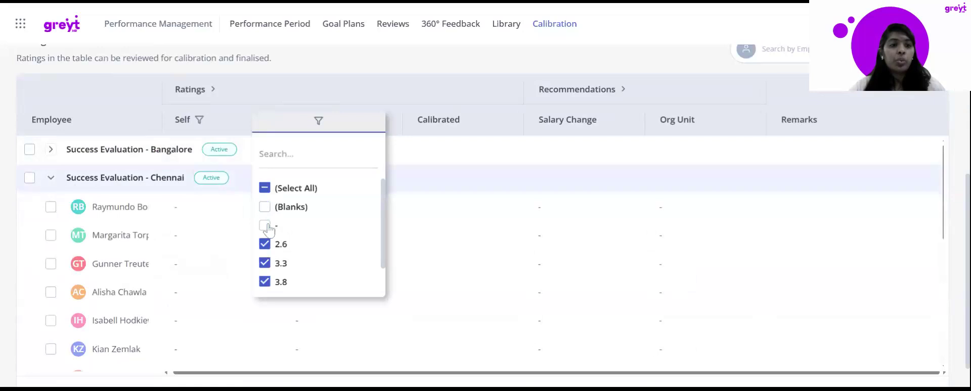
# Select all filtered employees under Success Evaluation - Chennai and calibrate their ratings, confirming the calibration
pyautogui.click(29, 179)
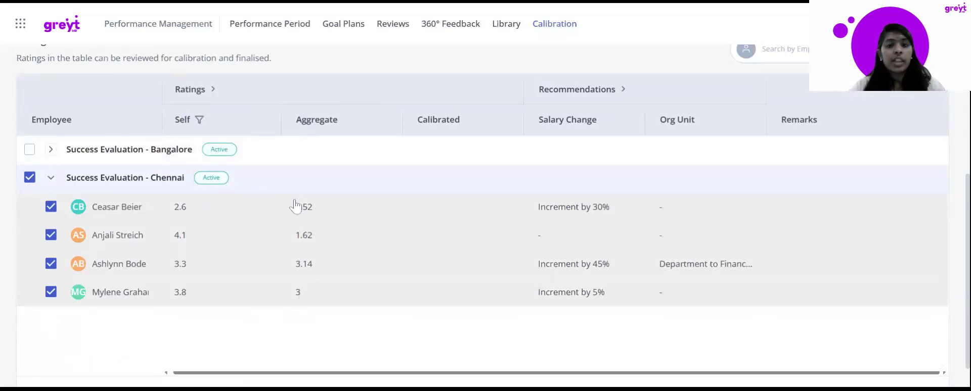
pyautogui.scroll(-1, 913, 347)
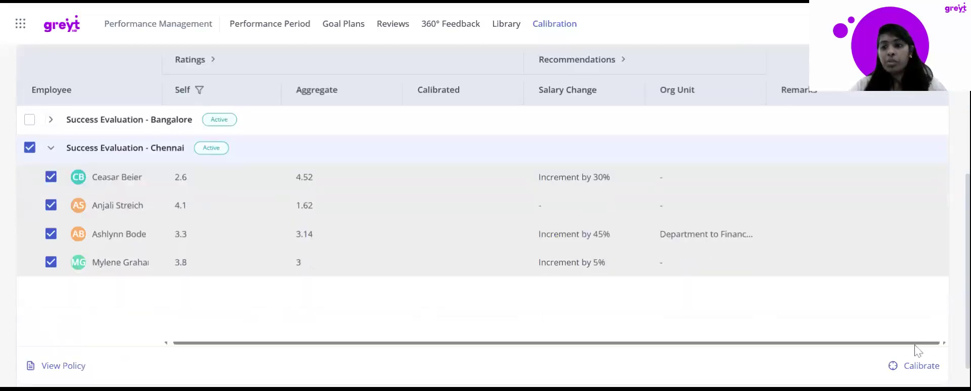
pyautogui.click(914, 362)
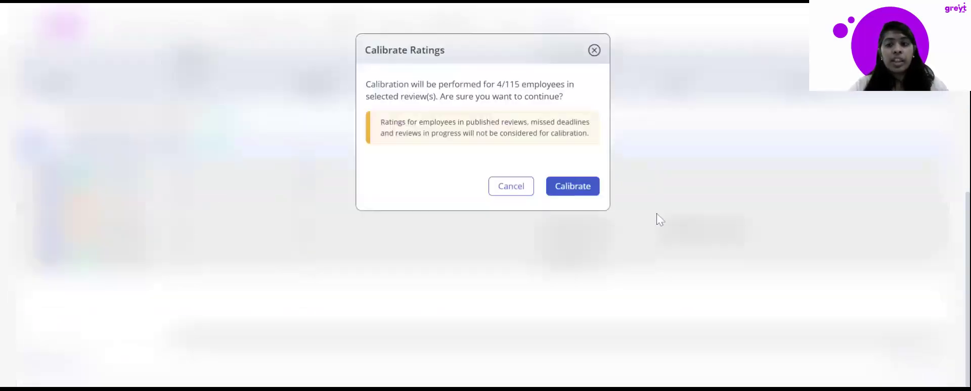
pyautogui.click(585, 194)
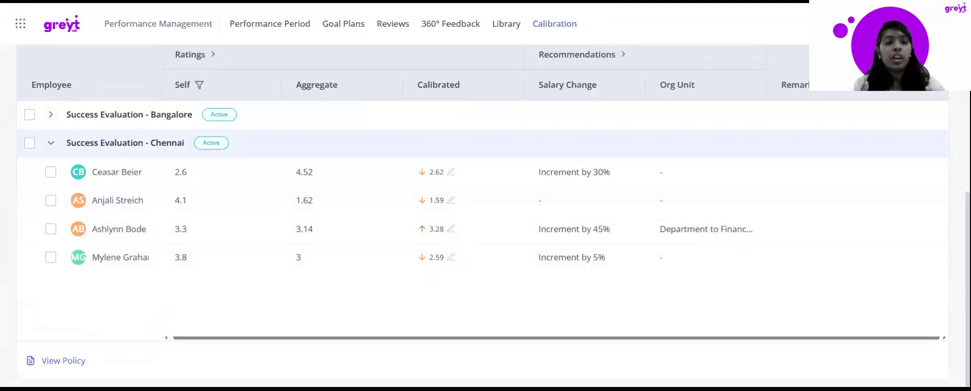
# Set the calibrated rating of the Success Evaluation - Chennai employee with self rating 3.8 to 3, with the remark "Good Work"
pyautogui.click(452, 258)
pyautogui.click(395, 104)
pyautogui.moveTo(395, 104); pyautogui.dragTo(342, 111)
pyautogui.write('3')
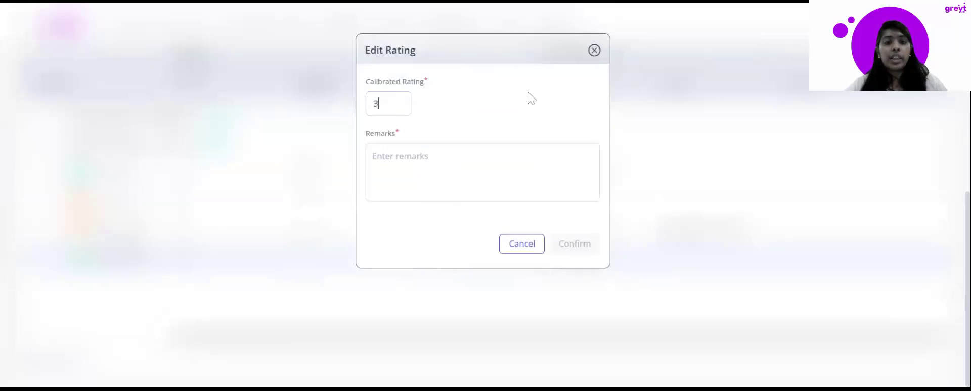
pyautogui.press('Tab')
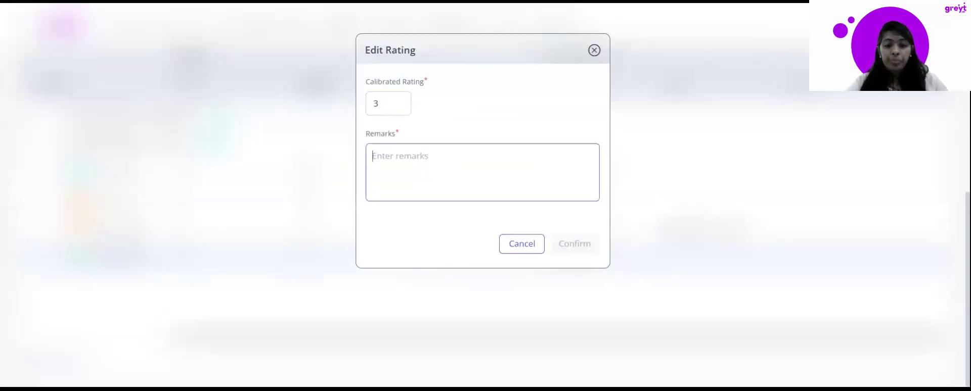
pyautogui.write('Good Work')
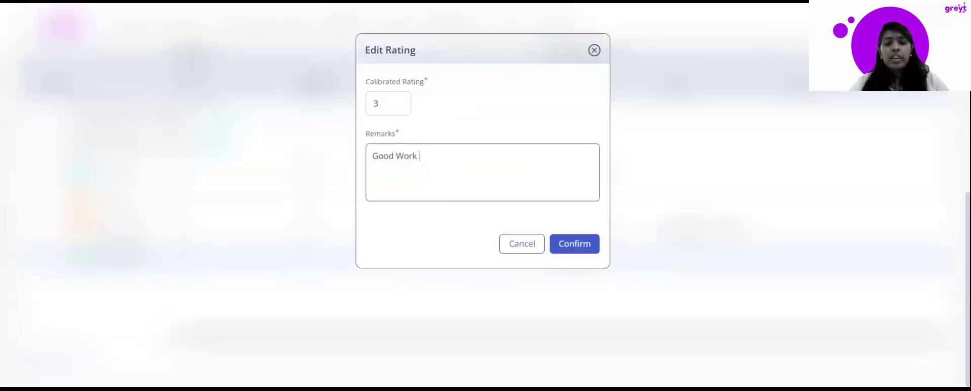
pyautogui.click(570, 245)
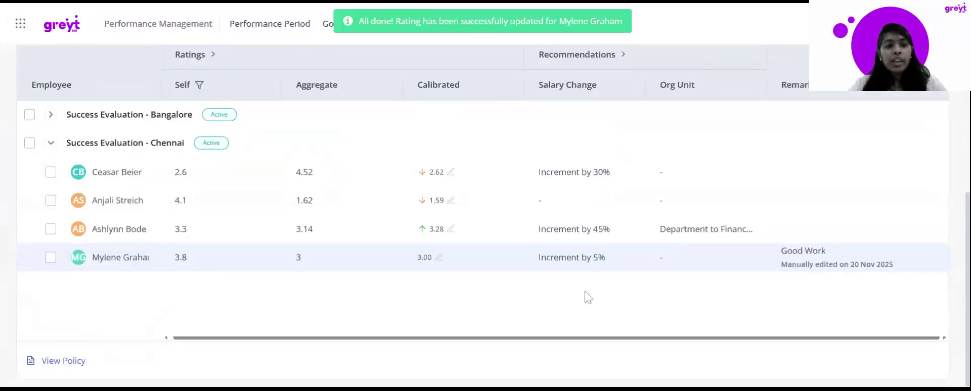
# Try to finalise the calibrated ratings of all filtered employees under Success Evaluation - Chennai
pyautogui.click(28, 146)
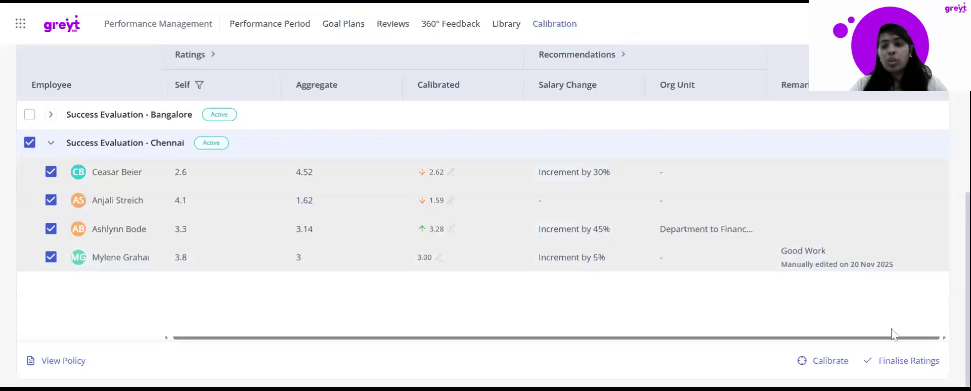
pyautogui.click(905, 361)
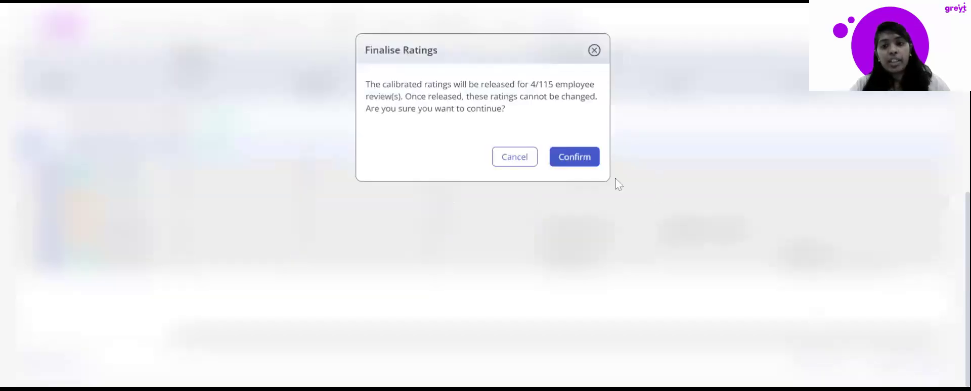
pyautogui.click(578, 157)
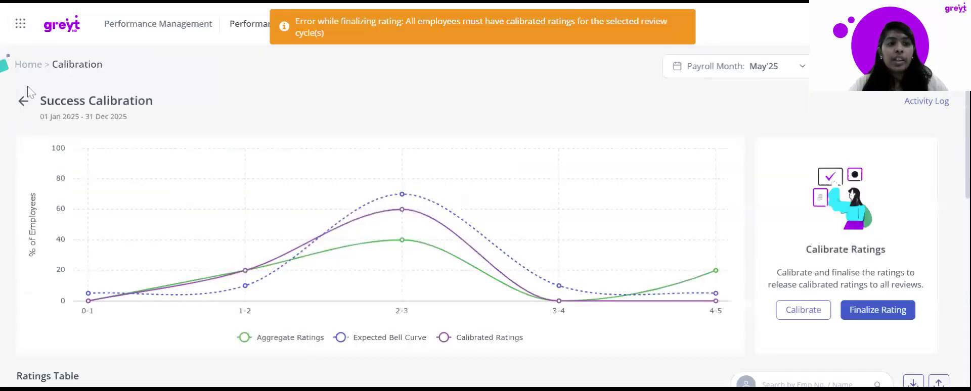
# Leave the calibration policy and open the ratings and recommendations of the Success Evaluation - Chennai review cycle
pyautogui.click(24, 100)
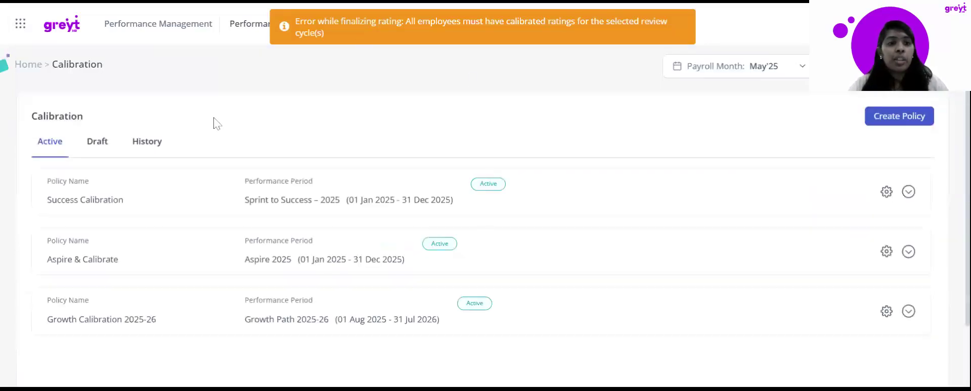
pyautogui.click(396, 29)
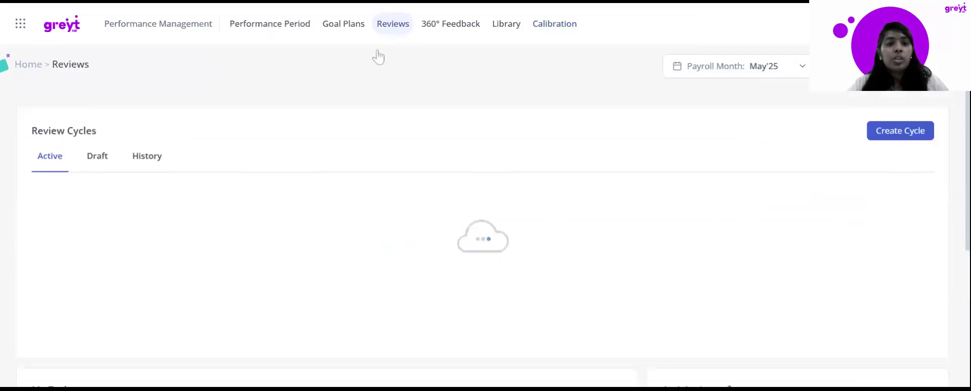
pyautogui.scroll(-6, 167, 187)
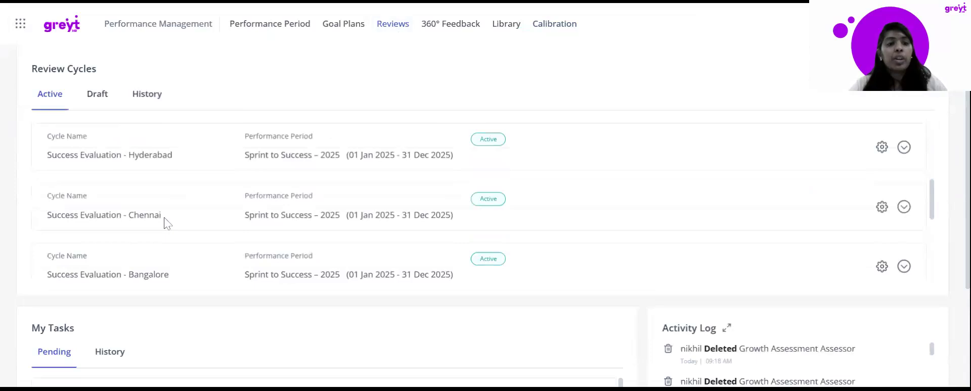
pyautogui.click(167, 223)
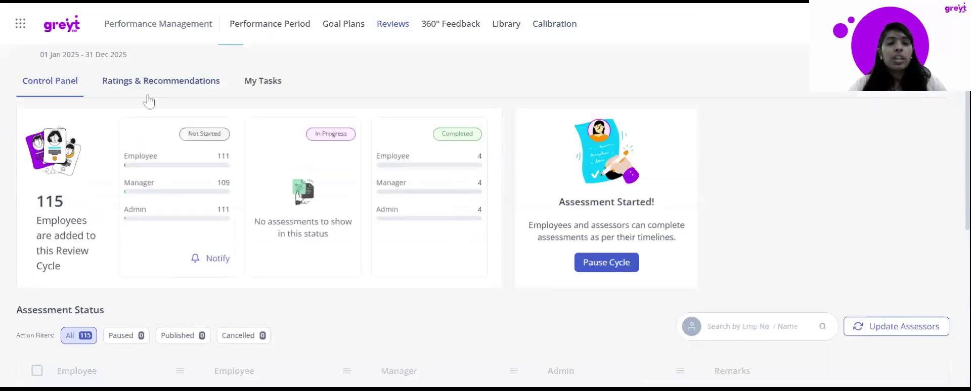
pyautogui.click(150, 91)
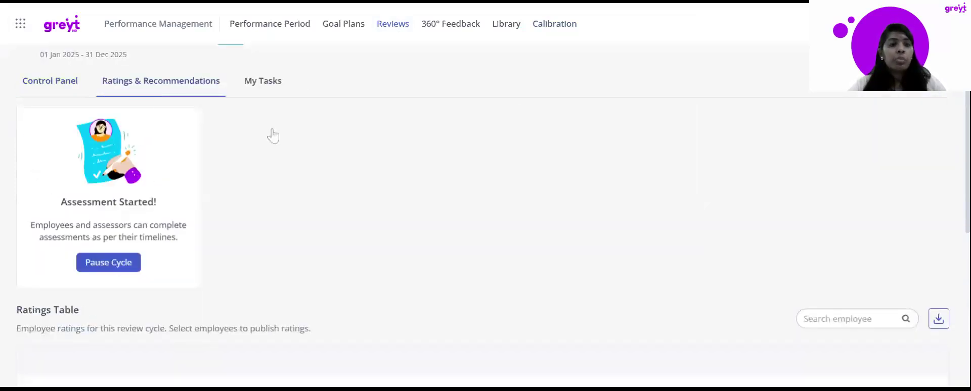
# Filter the ratings table's Self column to exclude blank entries in the Chennai review cycle
pyautogui.scroll(-5, 314, 227)
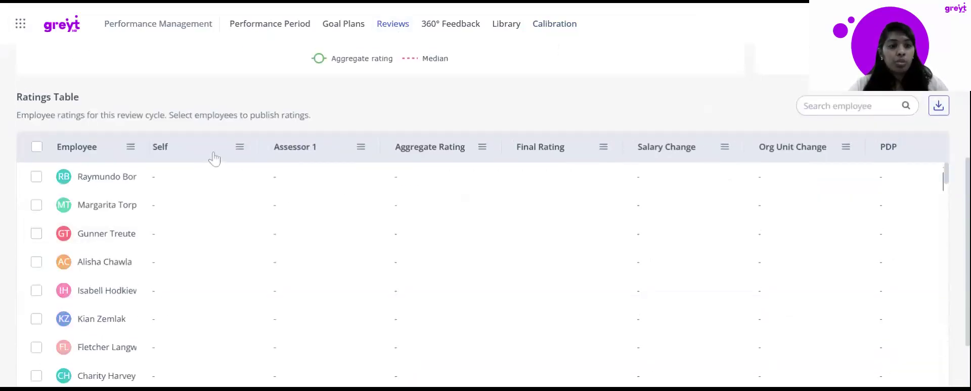
pyautogui.click(240, 150)
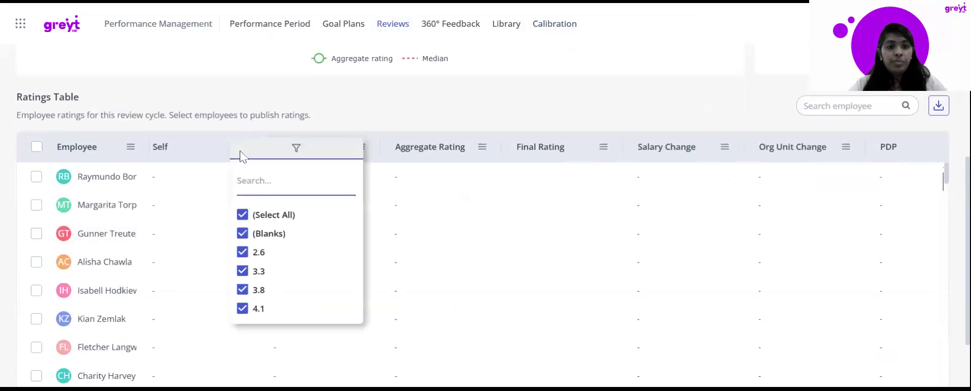
pyautogui.click(243, 244)
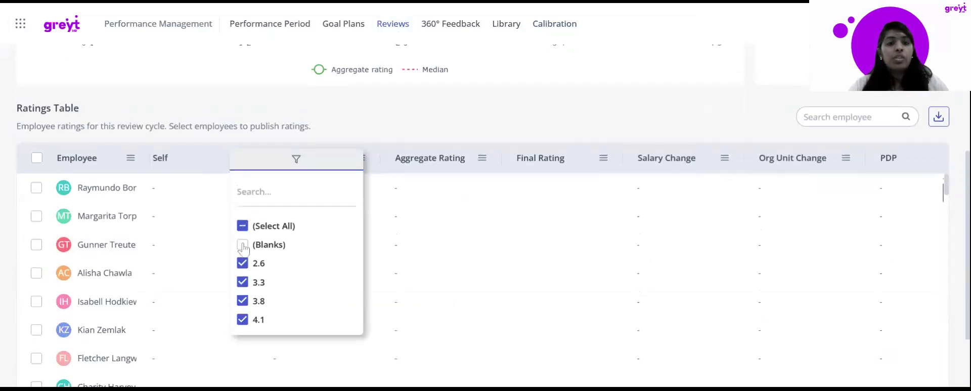
pyautogui.click(454, 99)
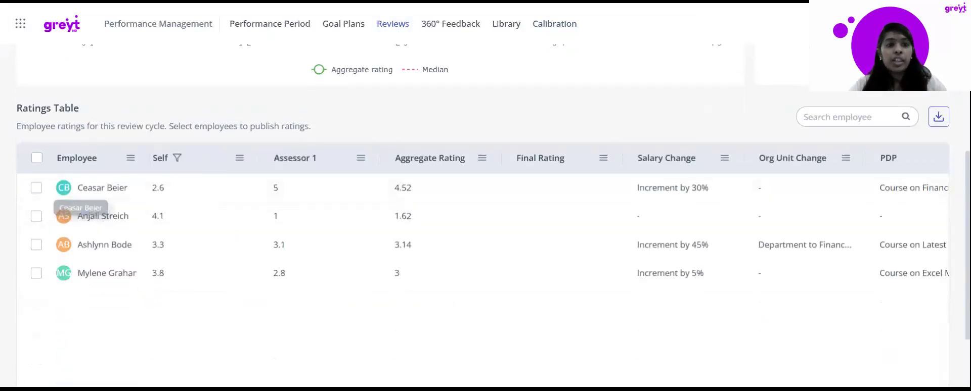
# Select all filtered employees in the Chennai review cycle and publish their ratings, confirming the publication
pyautogui.scroll(-2, 81, 202)
pyautogui.click(36, 63)
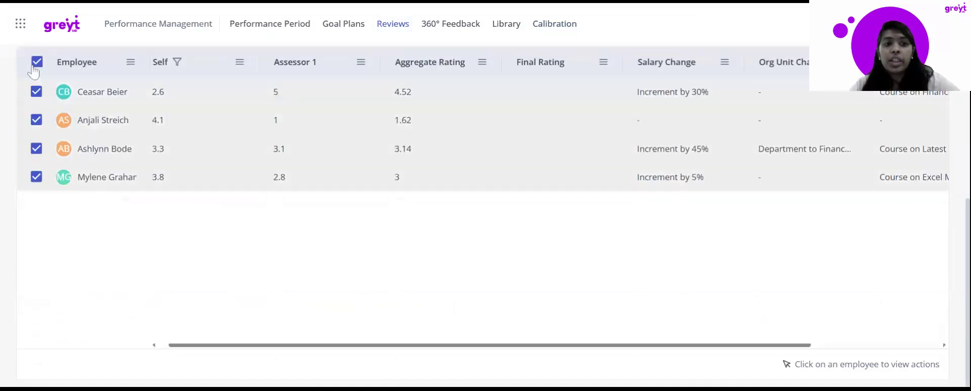
pyautogui.scroll(-1, 438, 300)
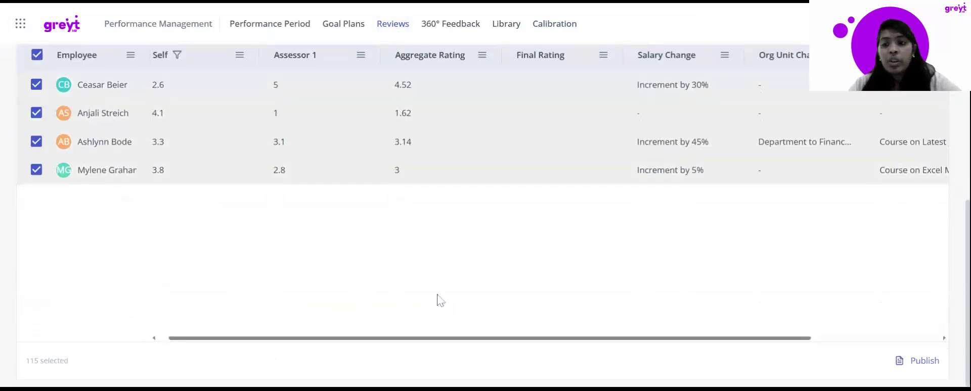
pyautogui.click(932, 373)
pyautogui.click(590, 188)
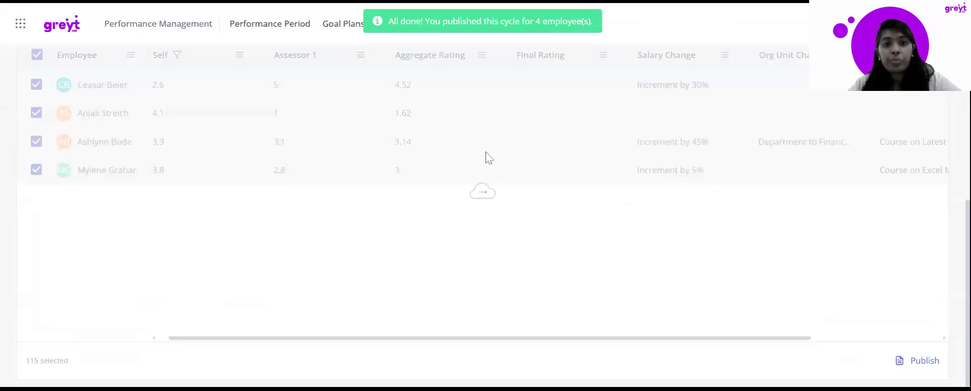
# Leave the Chennai review cycle and open the details of the Mirror 360 feedback cycle
pyautogui.scroll(7, 486, 153)
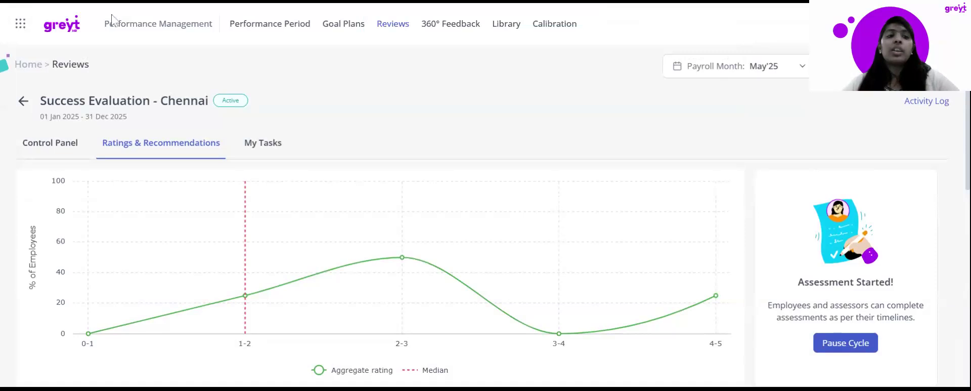
pyautogui.click(23, 102)
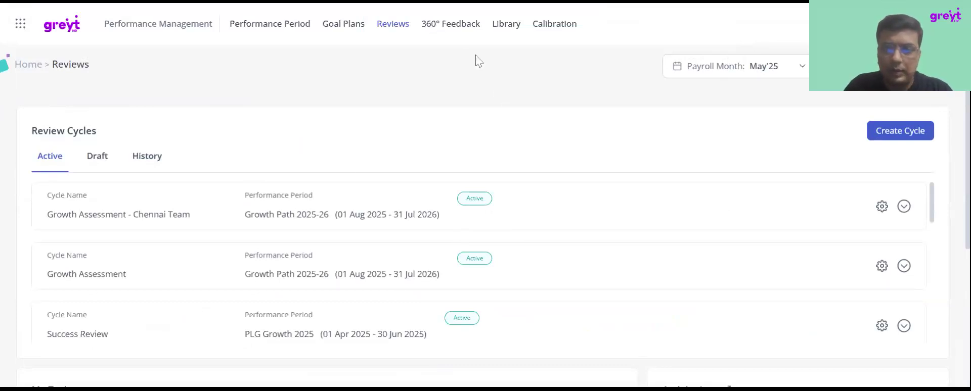
pyautogui.click(461, 29)
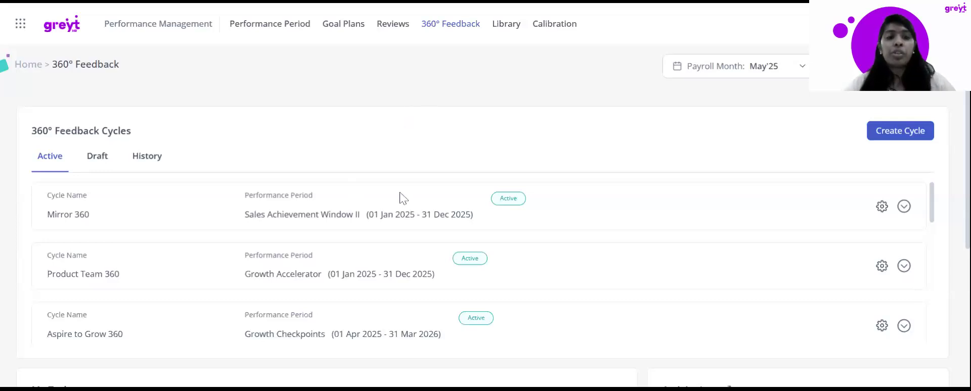
pyautogui.click(426, 205)
pyautogui.click(889, 252)
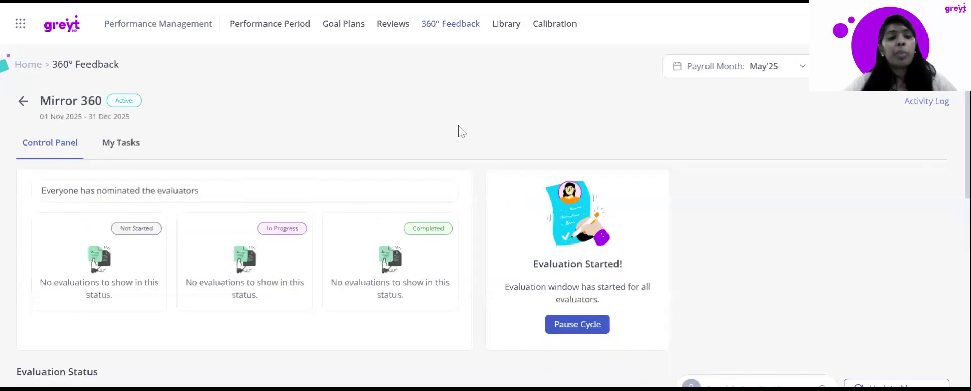
# Check the evaluator nomination tasks in Mirror 360 and return to the list of feedback cycles
pyautogui.click(124, 149)
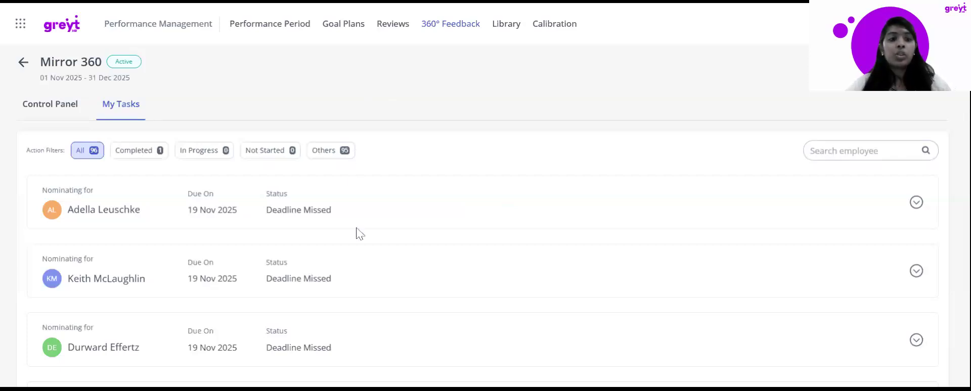
pyautogui.click(263, 268)
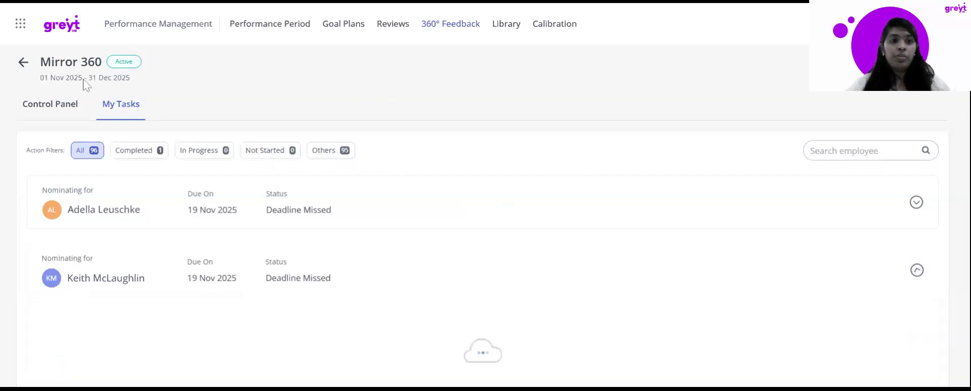
pyautogui.click(24, 63)
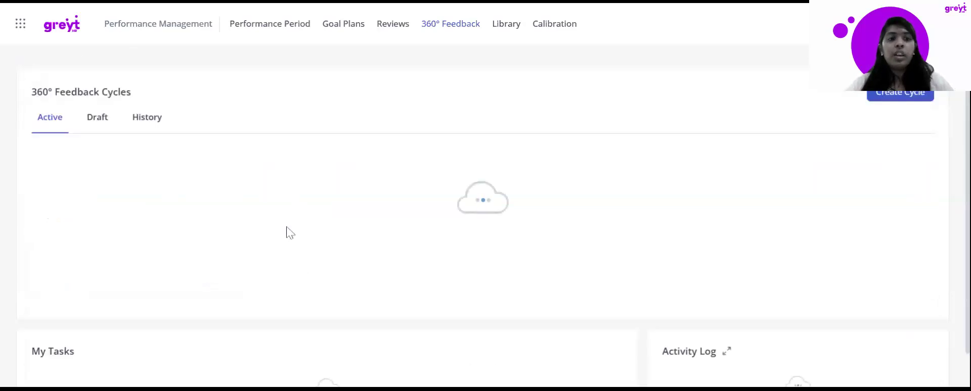
# Open the details of the Aspire to Grow 360 feedback cycle and display its assigned nomination tasks
pyautogui.click(183, 227)
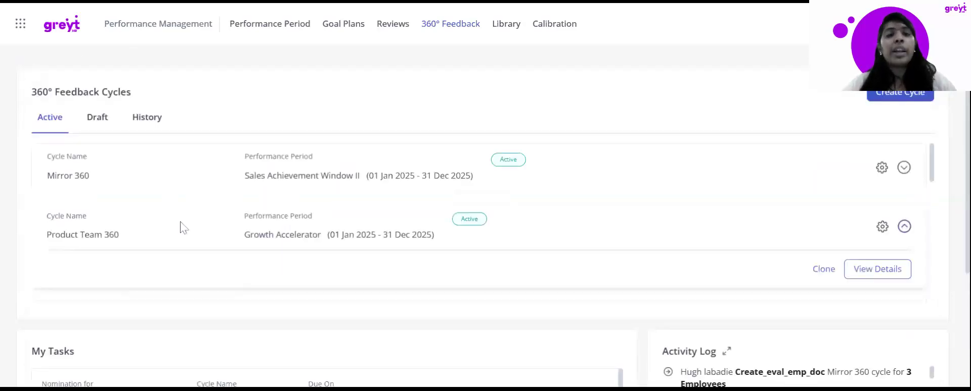
pyautogui.scroll(-1, 646, 203)
pyautogui.scroll(-2, 646, 203)
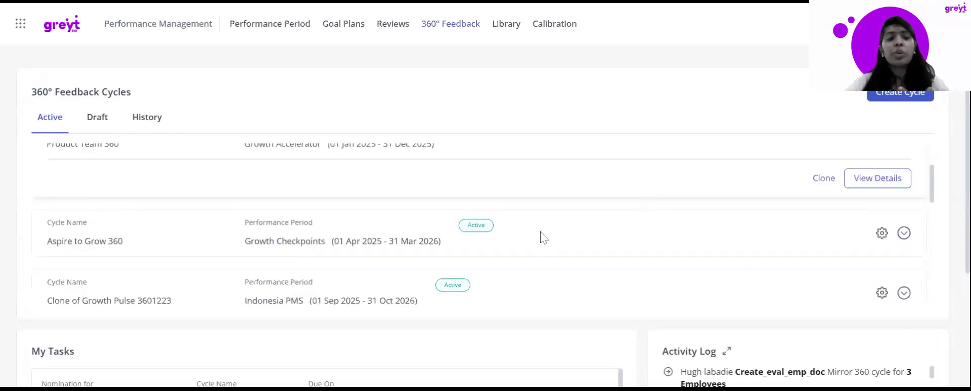
pyautogui.click(540, 247)
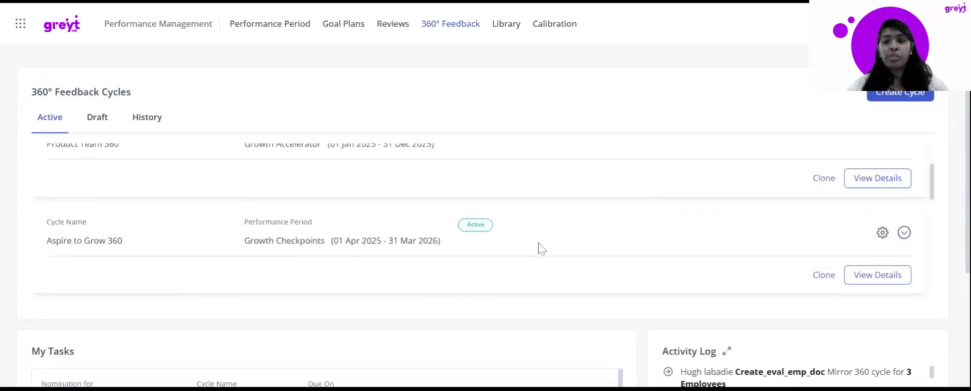
pyautogui.click(872, 286)
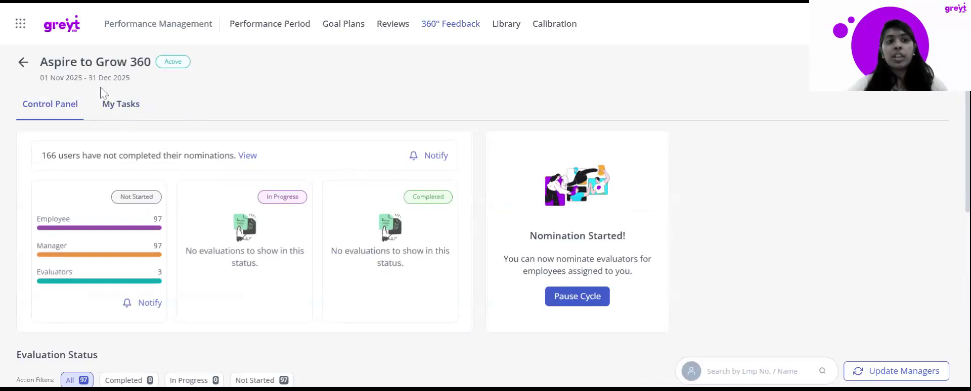
pyautogui.click(111, 114)
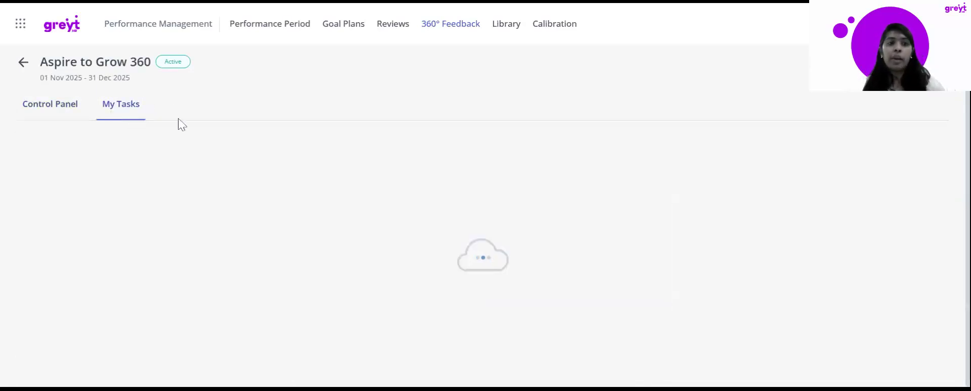
# Expand the first not-started nomination task in Aspire to Grow 360 and start nominating evaluators for that employee
pyautogui.scroll(-4, 253, 184)
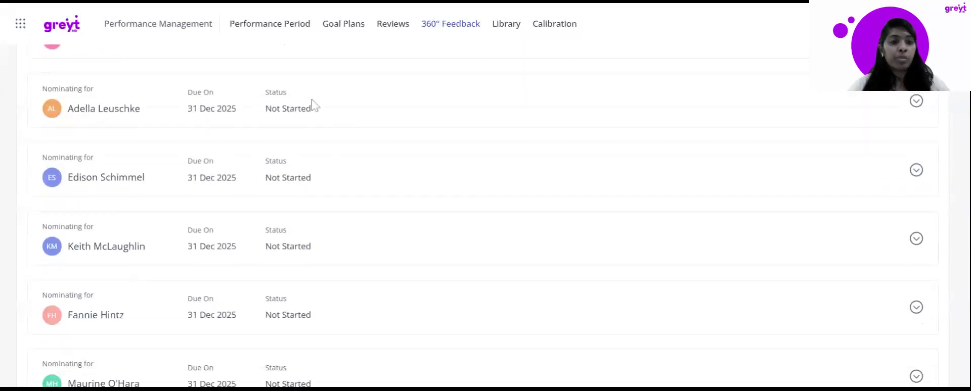
pyautogui.click(312, 105)
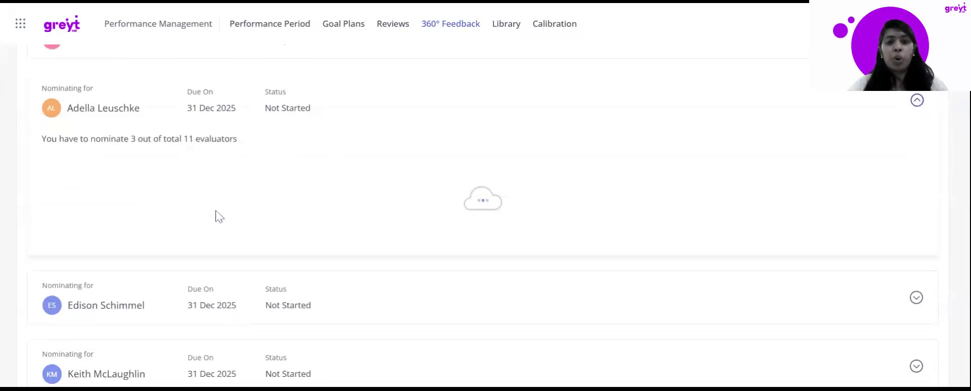
pyautogui.scroll(-1, 216, 213)
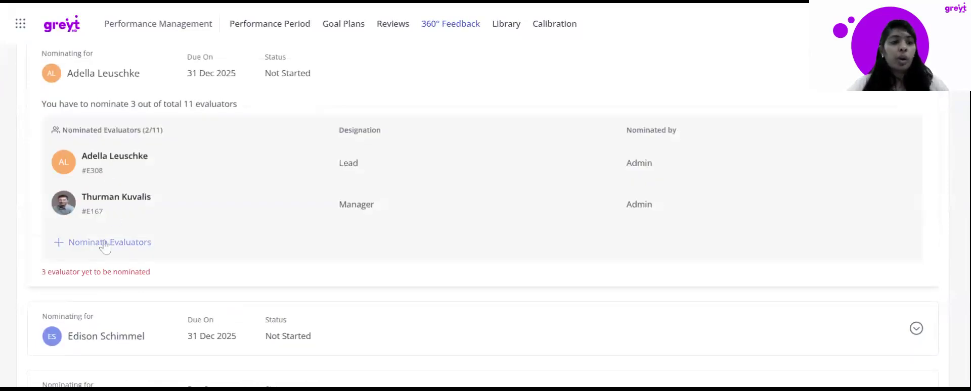
pyautogui.click(105, 245)
# Select three consecutive employees from the employee list as evaluators and add them to the nomination
pyautogui.scroll(-3, 809, 253)
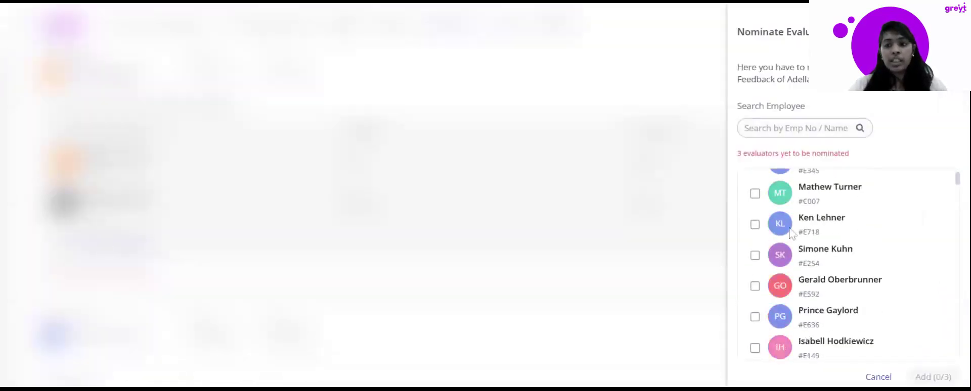
pyautogui.click(755, 195)
pyautogui.click(755, 224)
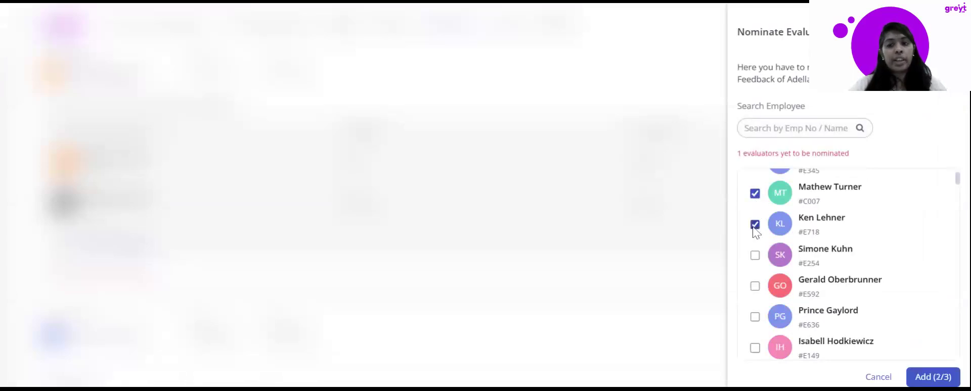
pyautogui.click(755, 256)
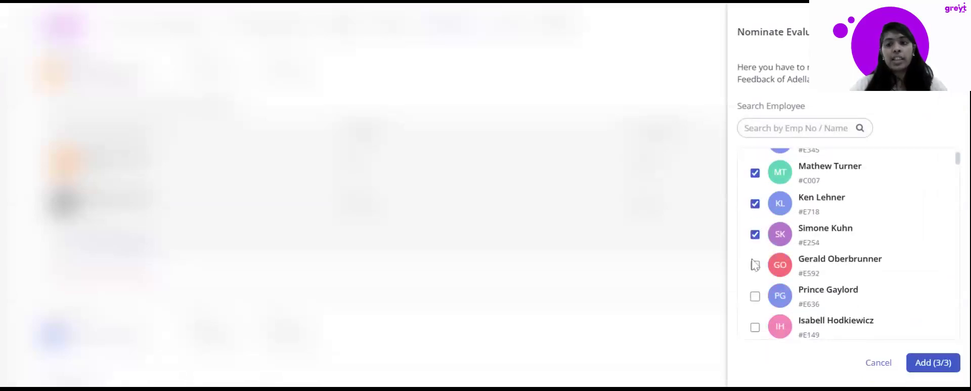
pyautogui.click(933, 363)
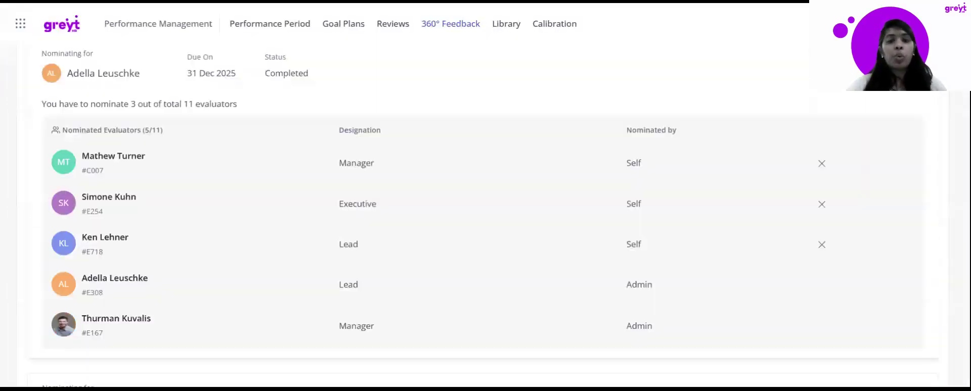
# Review the nomination status and the list of nominated evaluators in the employee's task
pyautogui.scroll(1, 483, 214)
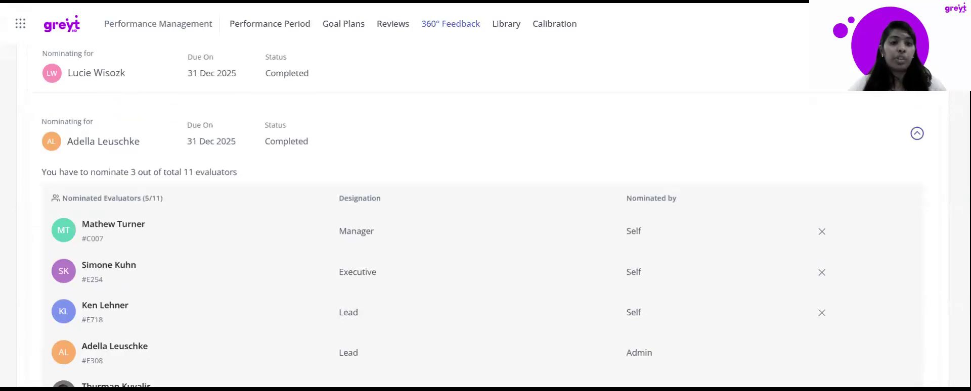
pyautogui.scroll(1, 290, 355)
pyautogui.scroll(-1, 290, 356)
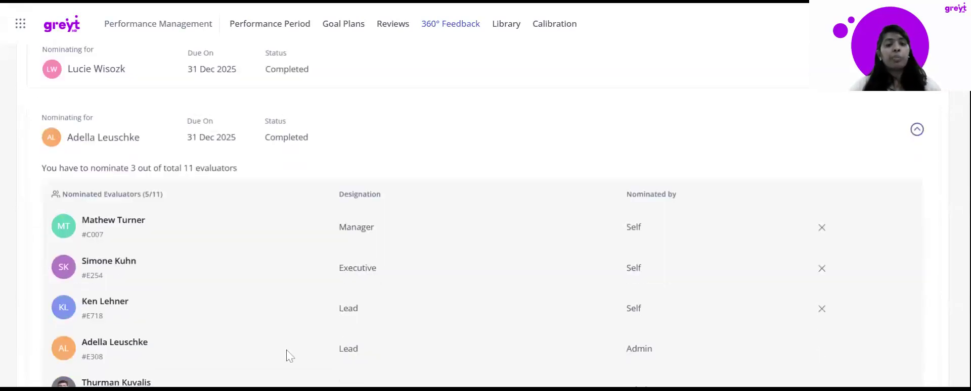
pyautogui.scroll(-1, 288, 354)
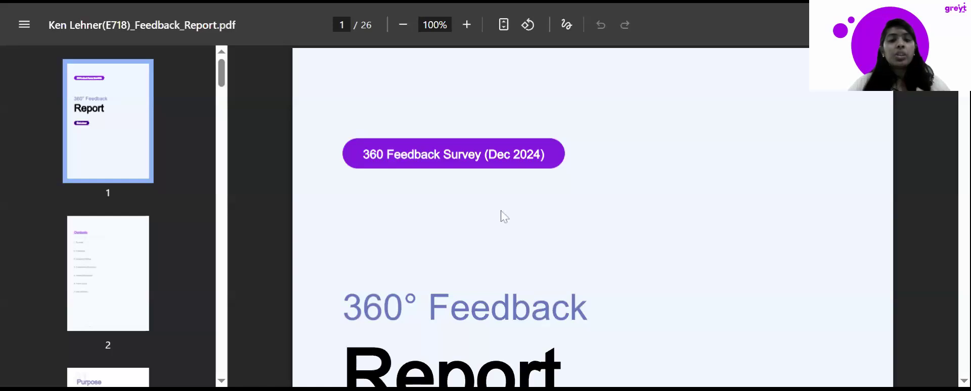
# Read the cover page of the employee's 360° Feedback Report PDF and continue to its Contents page
pyautogui.scroll(-3, 502, 217)
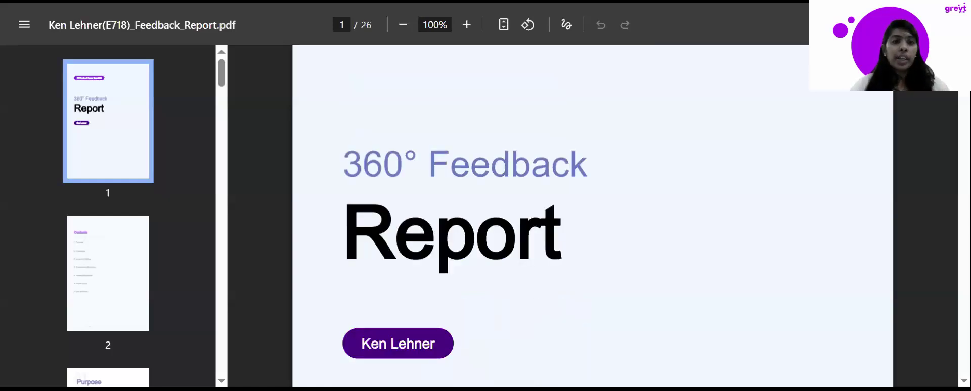
pyautogui.scroll(-1, 593, 217)
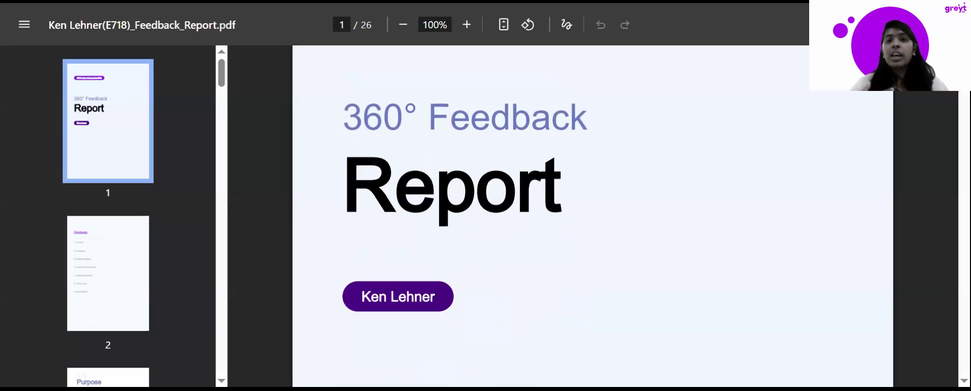
pyautogui.scroll(-6, 593, 216)
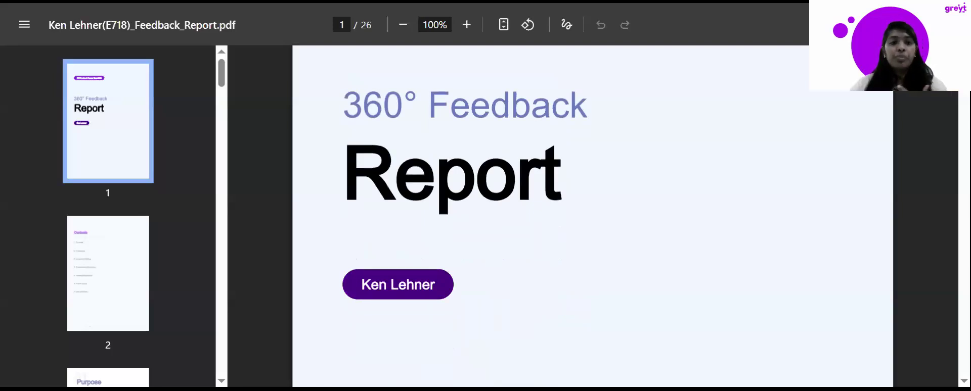
pyautogui.scroll(-7, 593, 217)
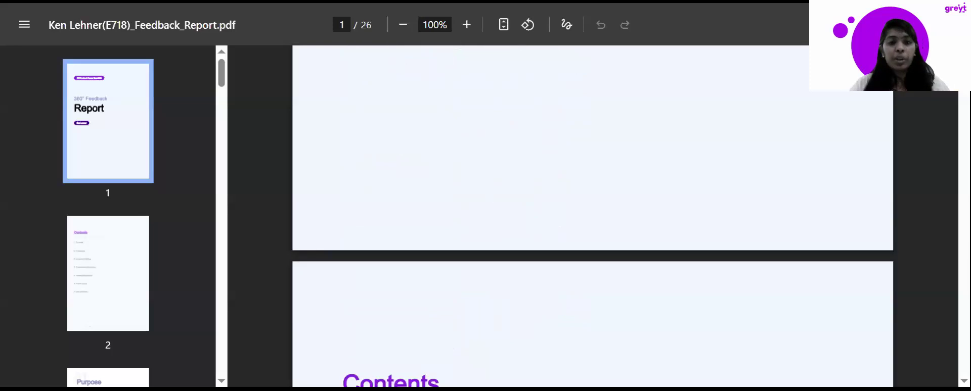